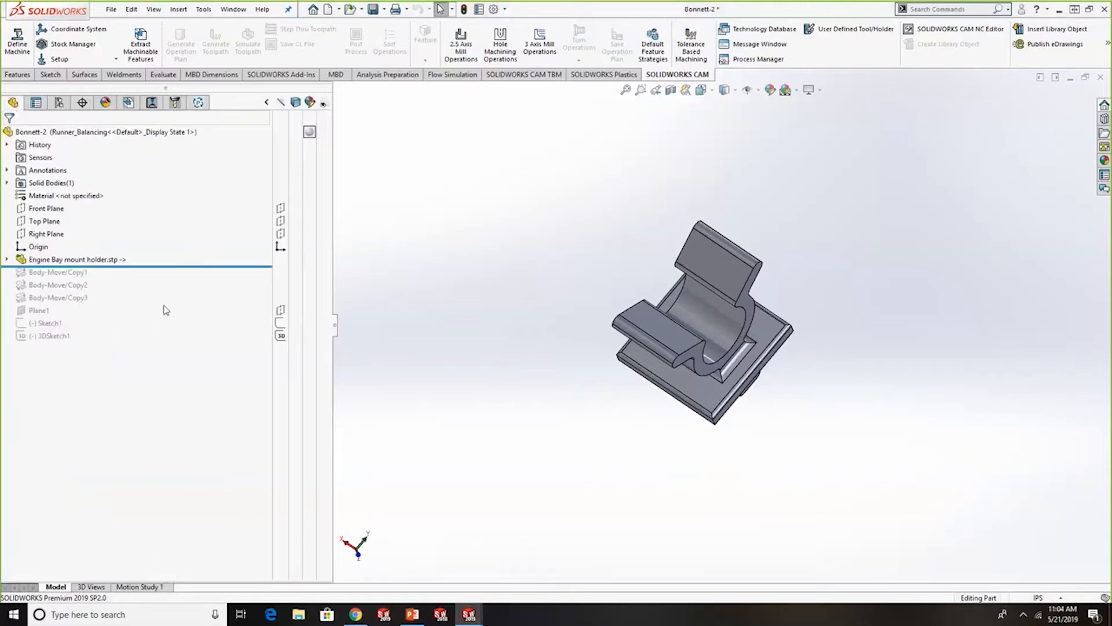
# Examine the clip part from several angles and review the SOLIDWORKS Plastics study tree of the Runner_Balancing configuration
pyautogui.click(200, 104)
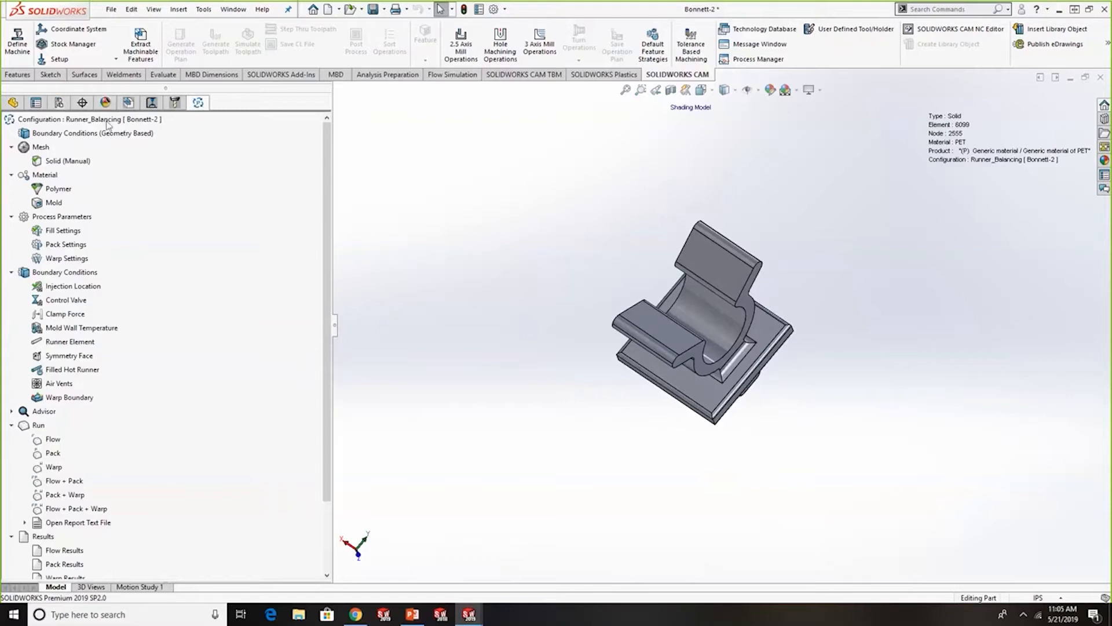
pyautogui.click(13, 103)
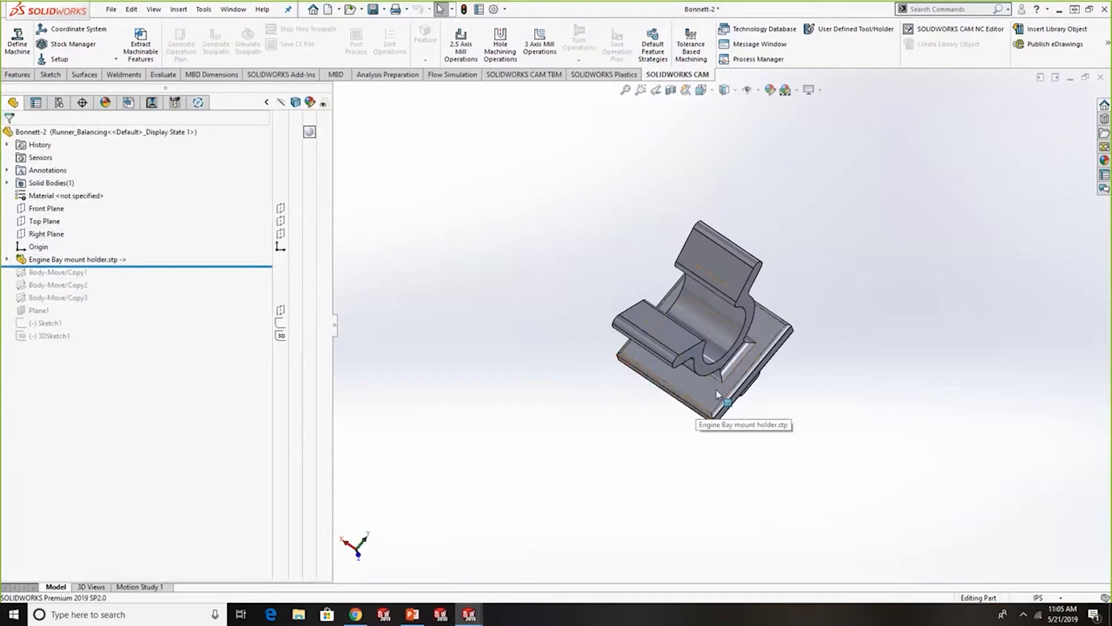
pyautogui.moveTo(692, 412); pyautogui.dragTo(671, 463, button='middle')
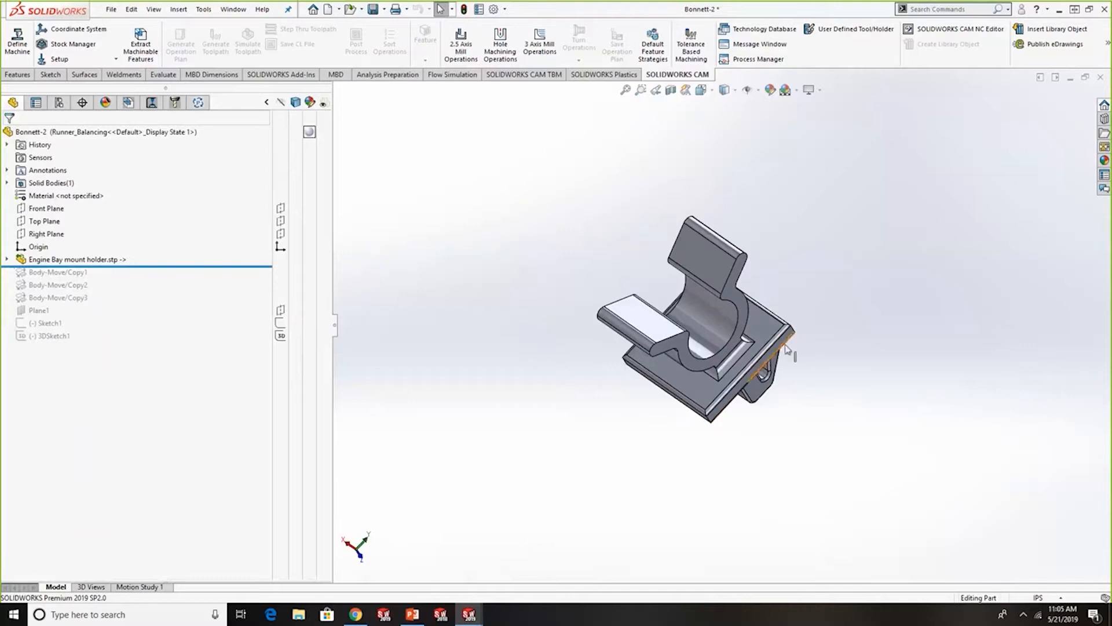
pyautogui.moveTo(747, 359); pyautogui.dragTo(471, 293, button='middle')
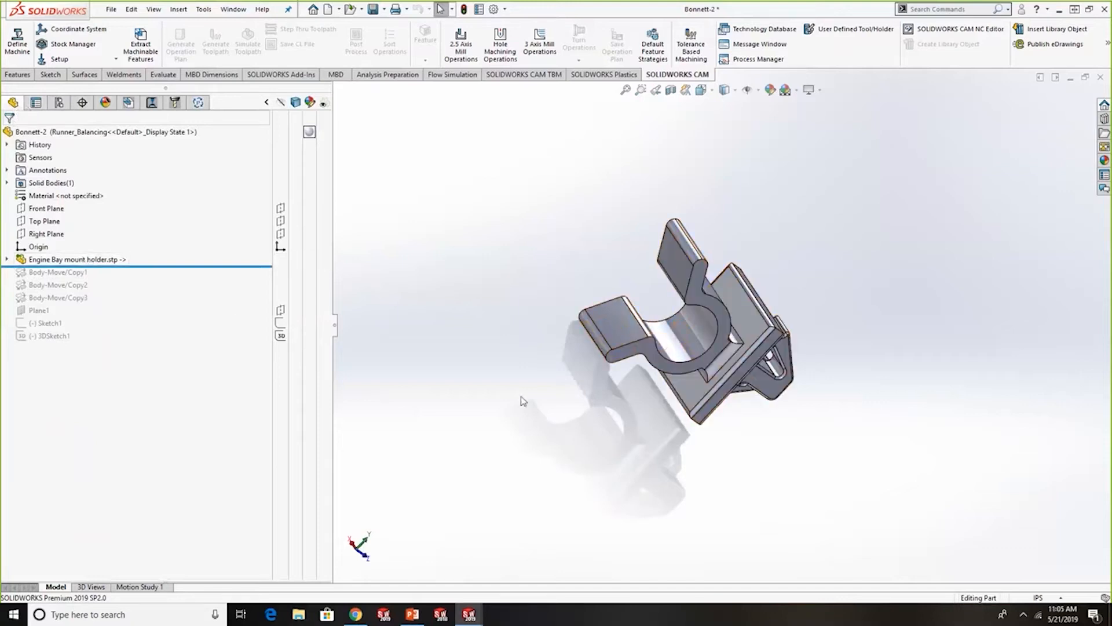
pyautogui.click(197, 102)
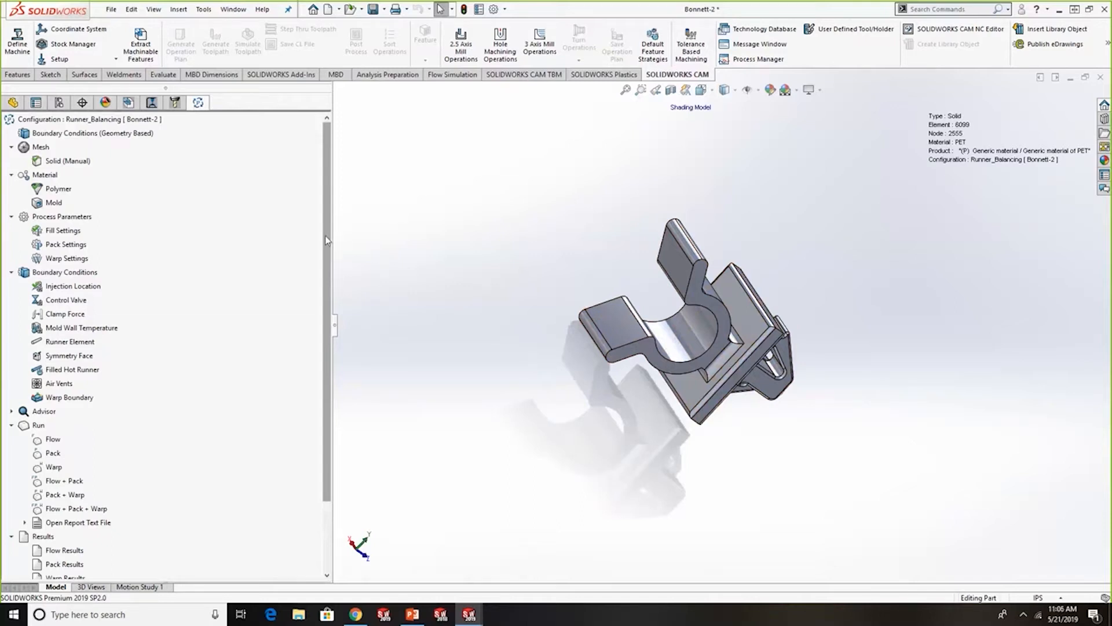
pyautogui.scroll(-2, 194, 359)
pyautogui.scroll(2, 194, 359)
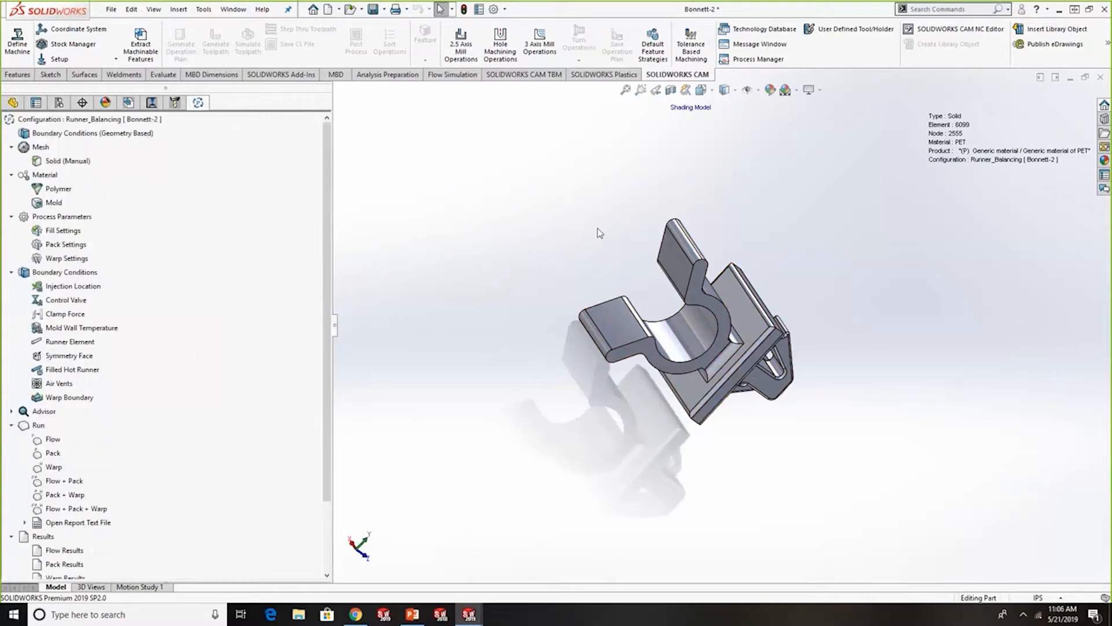
pyautogui.moveTo(575, 231); pyautogui.dragTo(613, 285, button='middle')
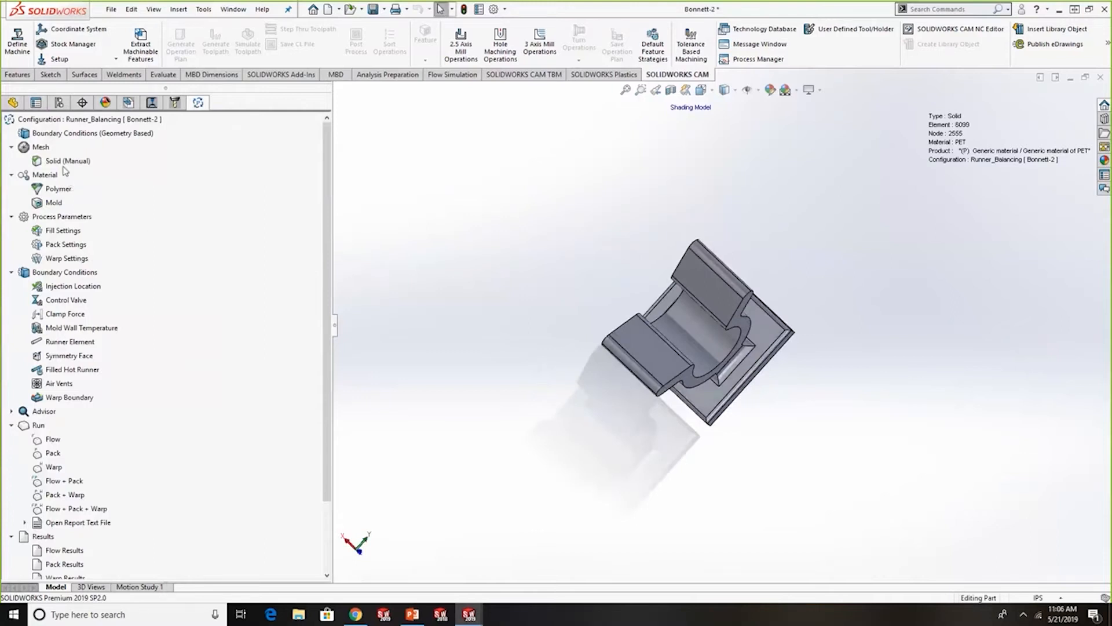
# Edit the manual solid mesh with Runner and Cooling System Design enabled, reusing the previous meshing parameters, and open the Runner Wizard
pyautogui.rightClick(64, 161)
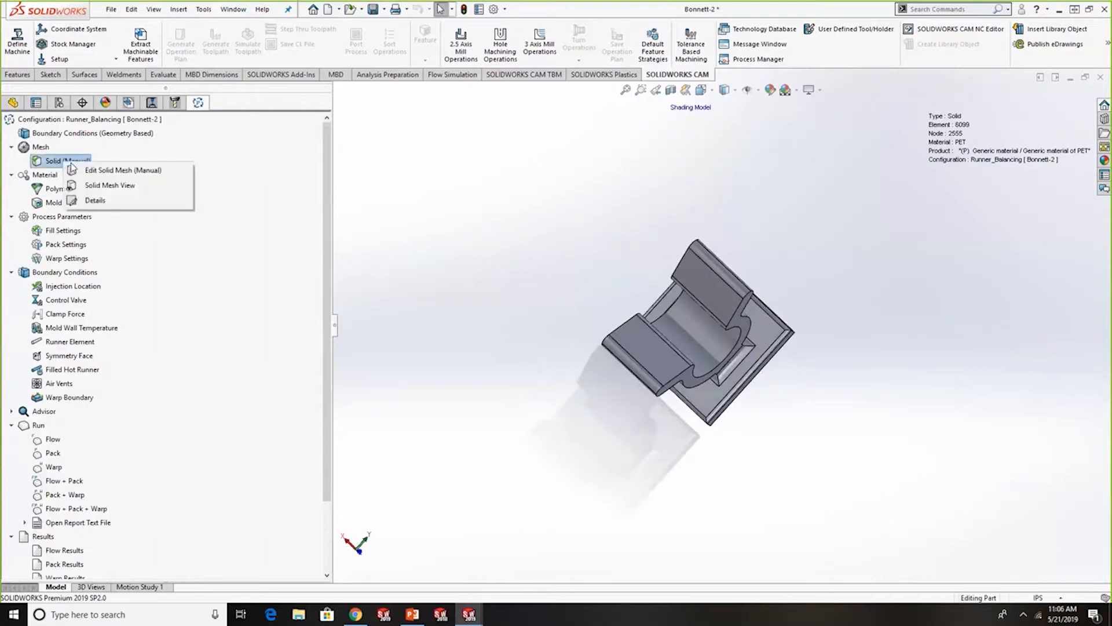
pyautogui.click(110, 170)
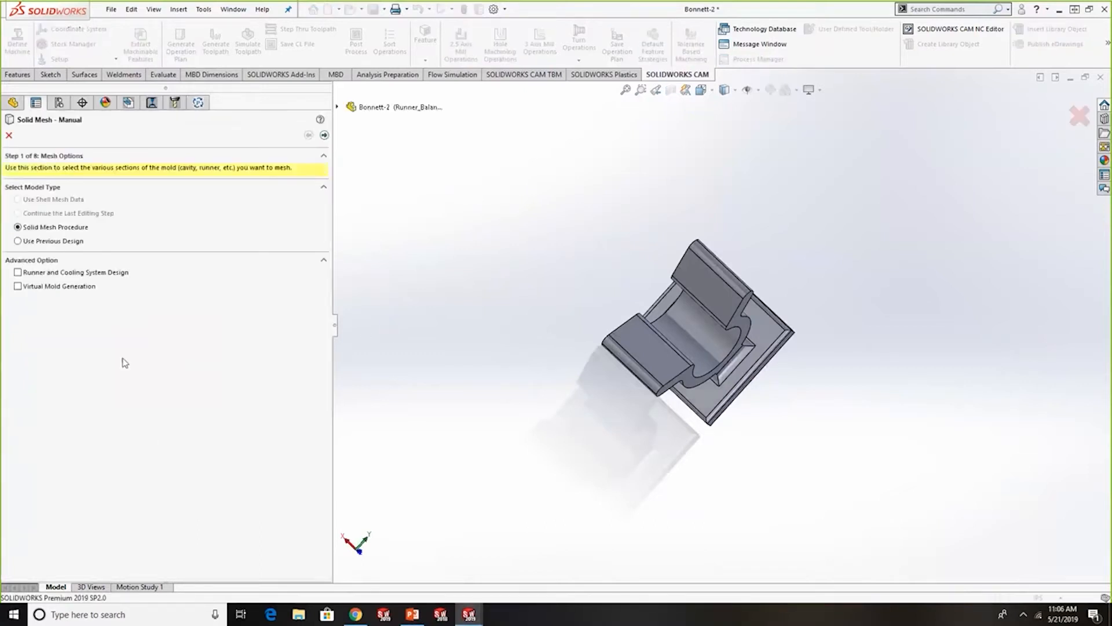
pyautogui.click(80, 277)
pyautogui.click(325, 137)
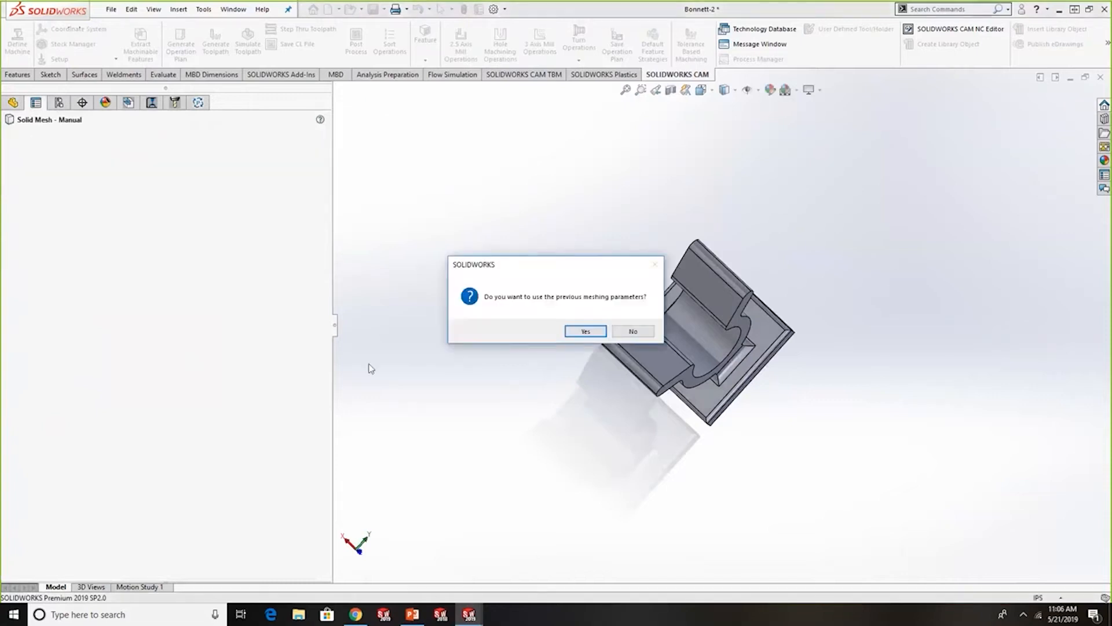
pyautogui.click(586, 332)
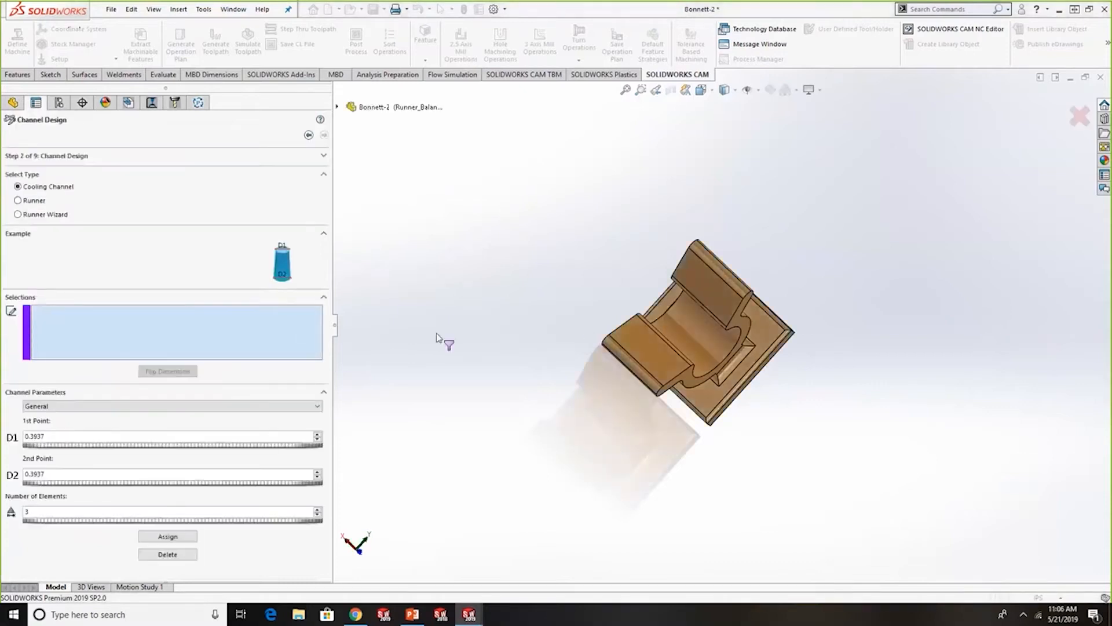
pyautogui.click(29, 201)
pyautogui.click(24, 215)
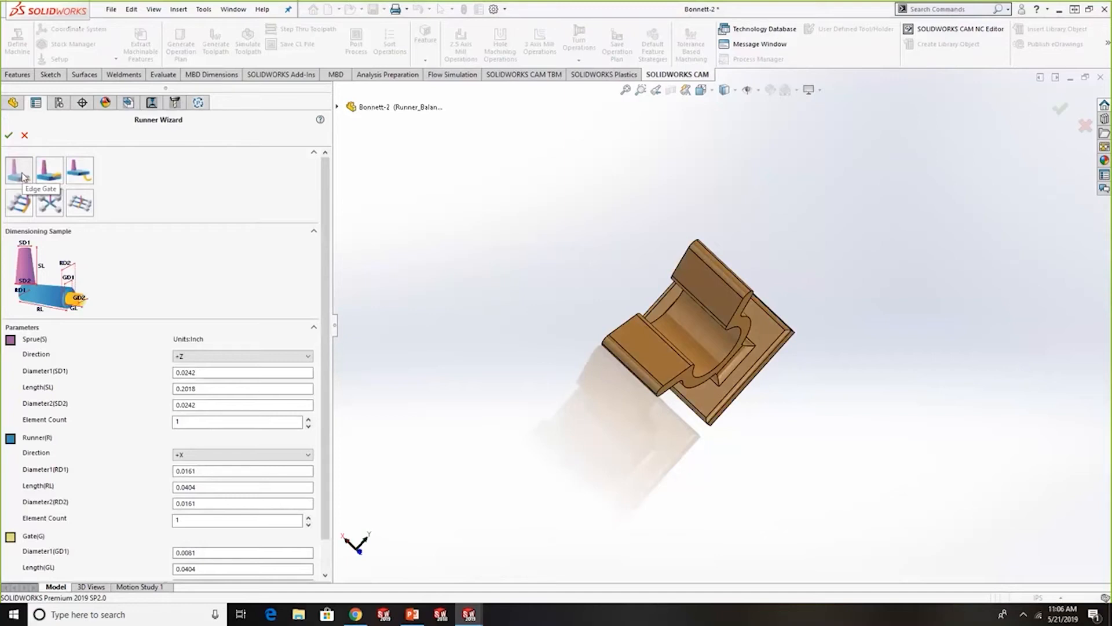
# Look through the Runner Wizard's gate types and multi-cavity runner layouts, and leave the mesh setup without applying any
pyautogui.click(50, 170)
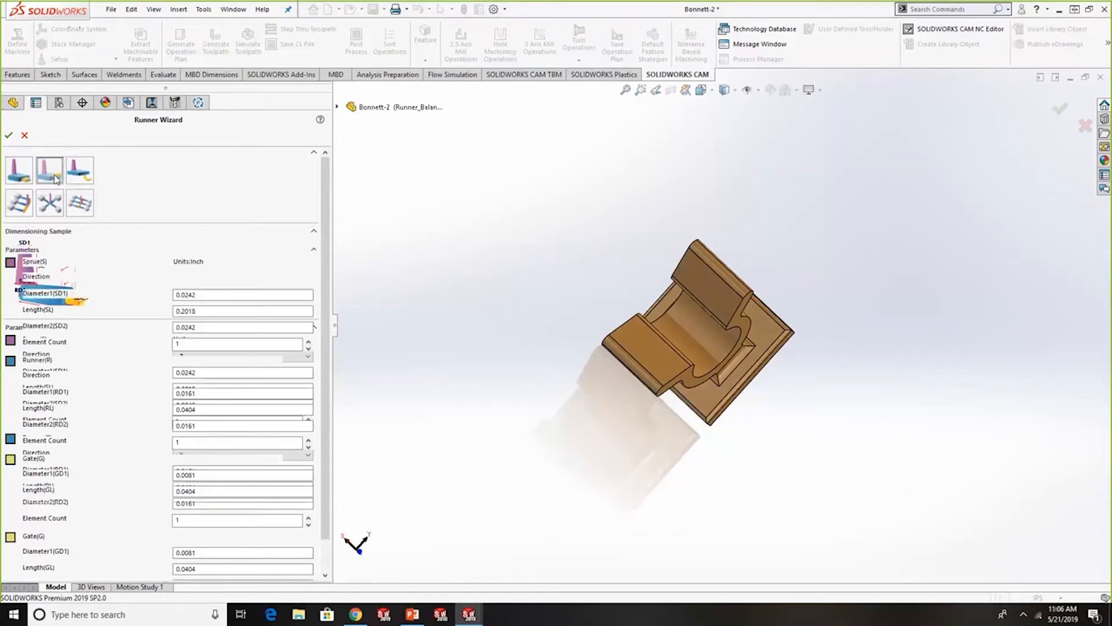
pyautogui.click(87, 180)
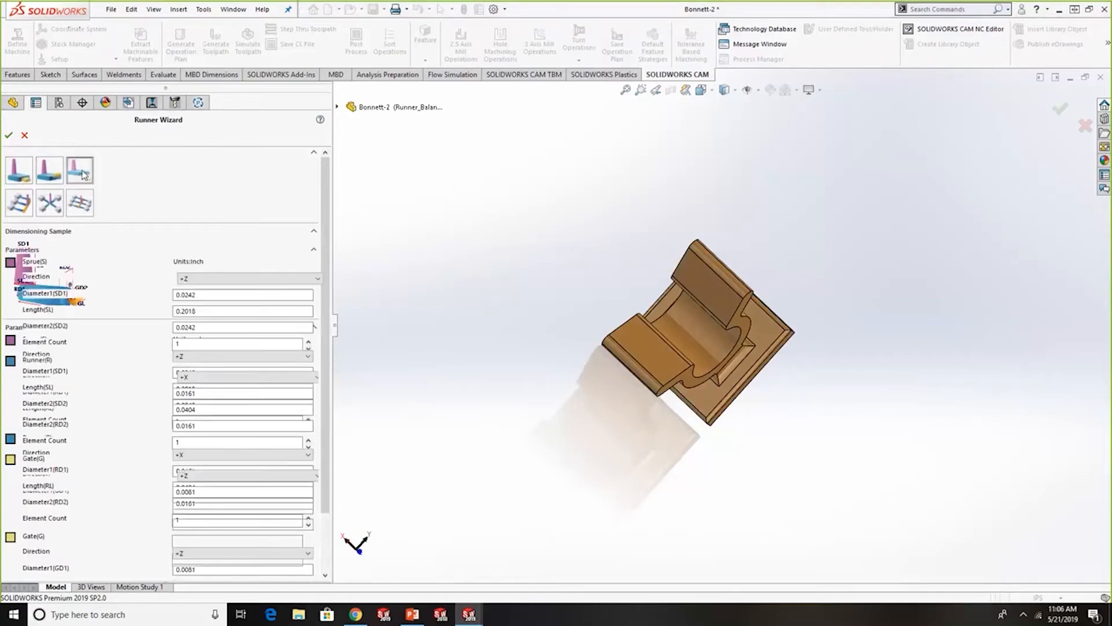
pyautogui.click(21, 203)
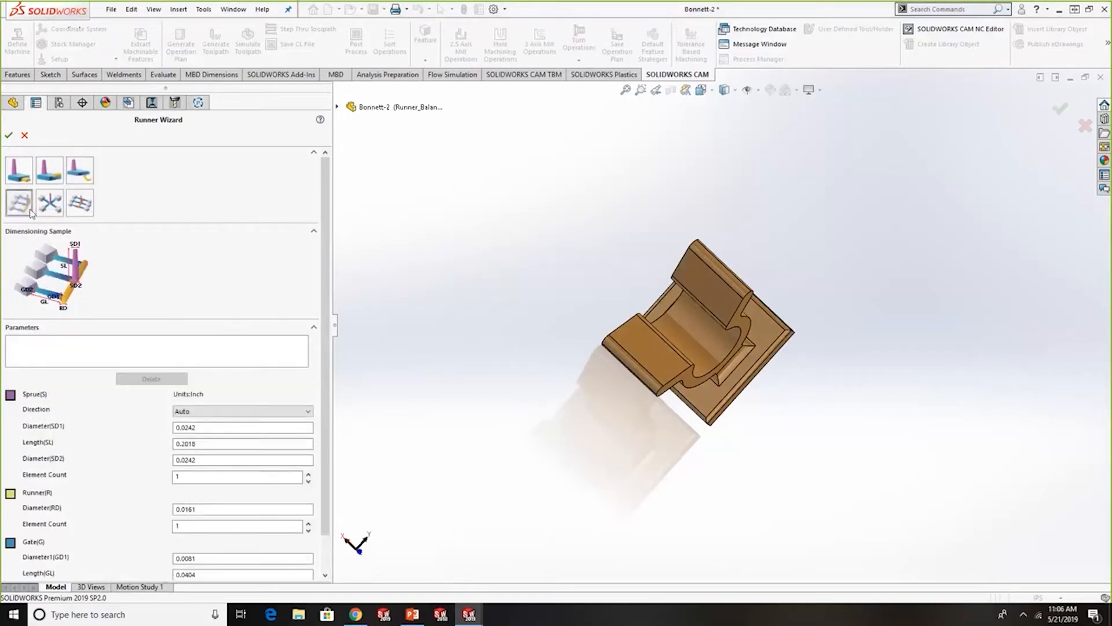
pyautogui.click(51, 207)
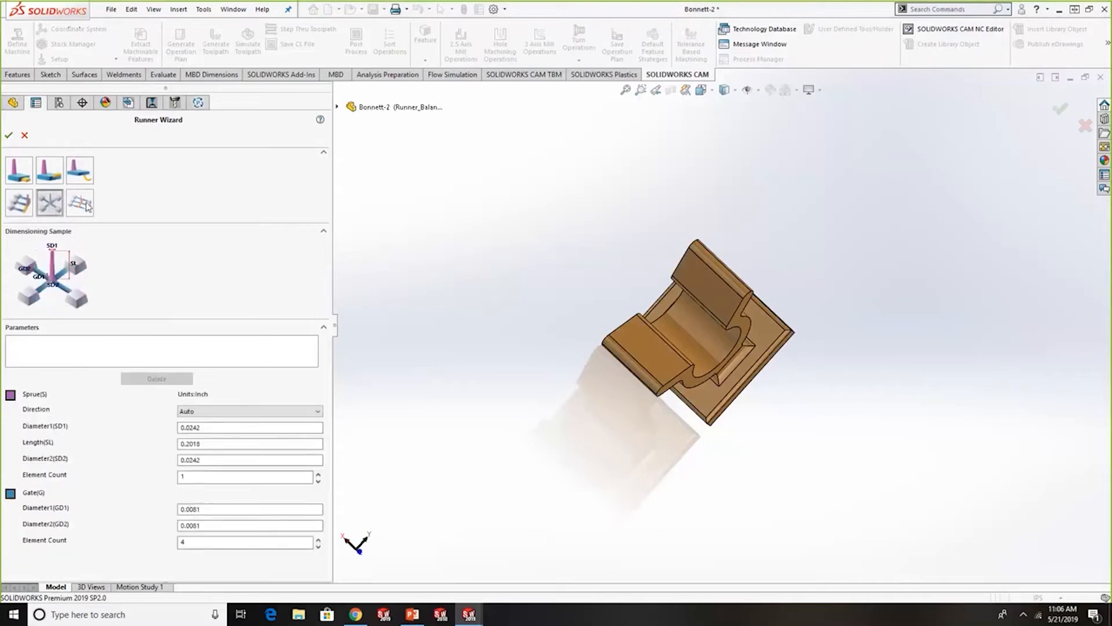
pyautogui.click(81, 204)
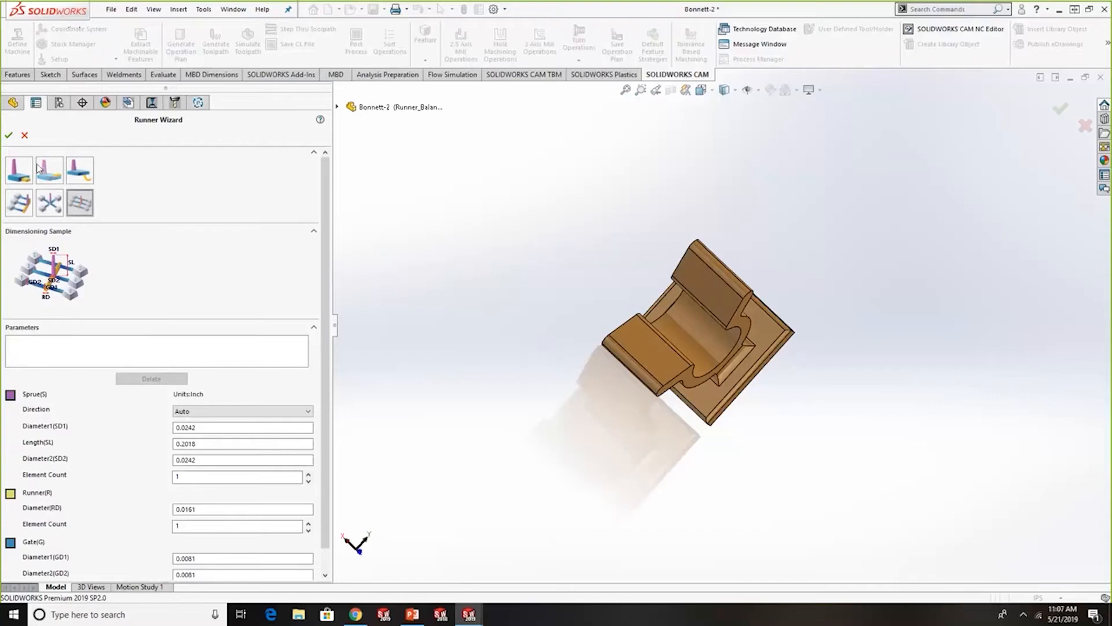
pyautogui.click(24, 135)
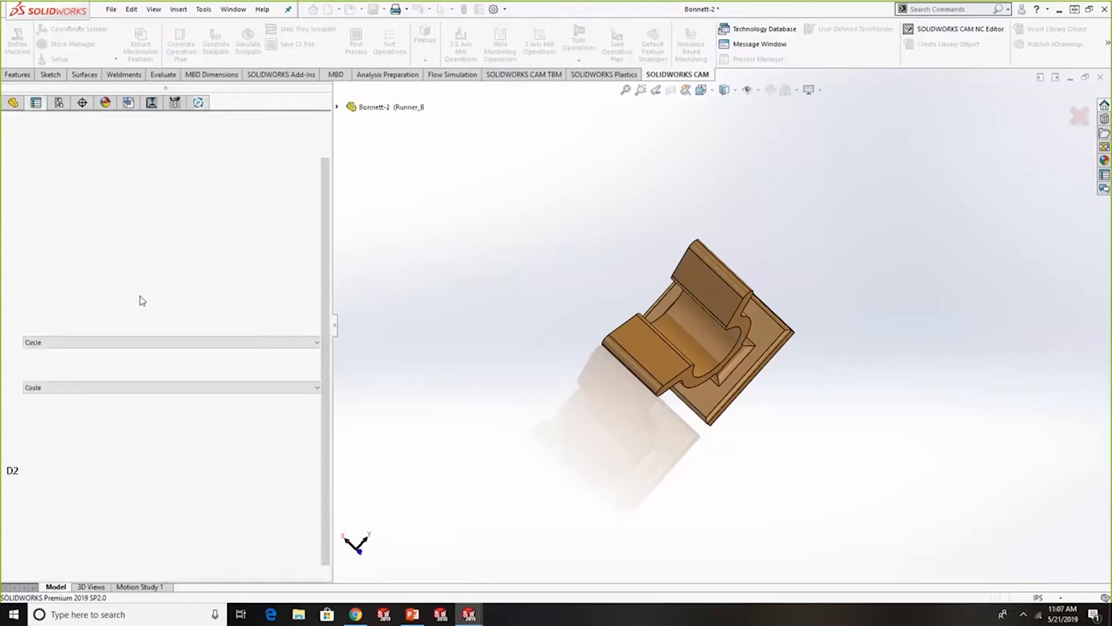
pyautogui.click(9, 135)
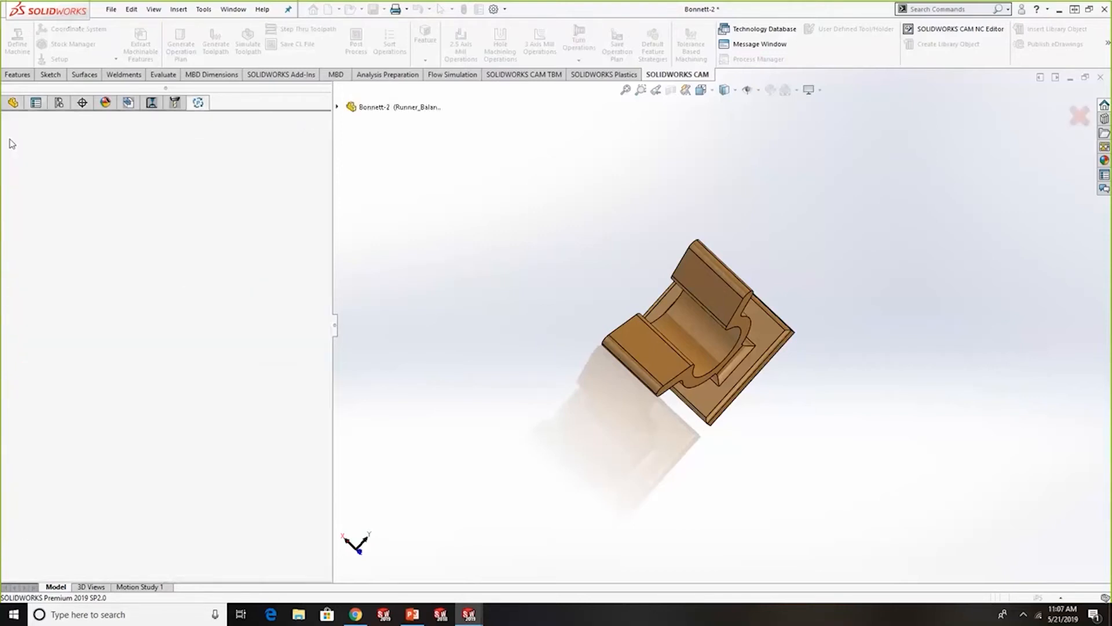
# Display the cavity's solid mesh, inspect it from several angles, and close the mesh view
pyautogui.rightClick(73, 162)
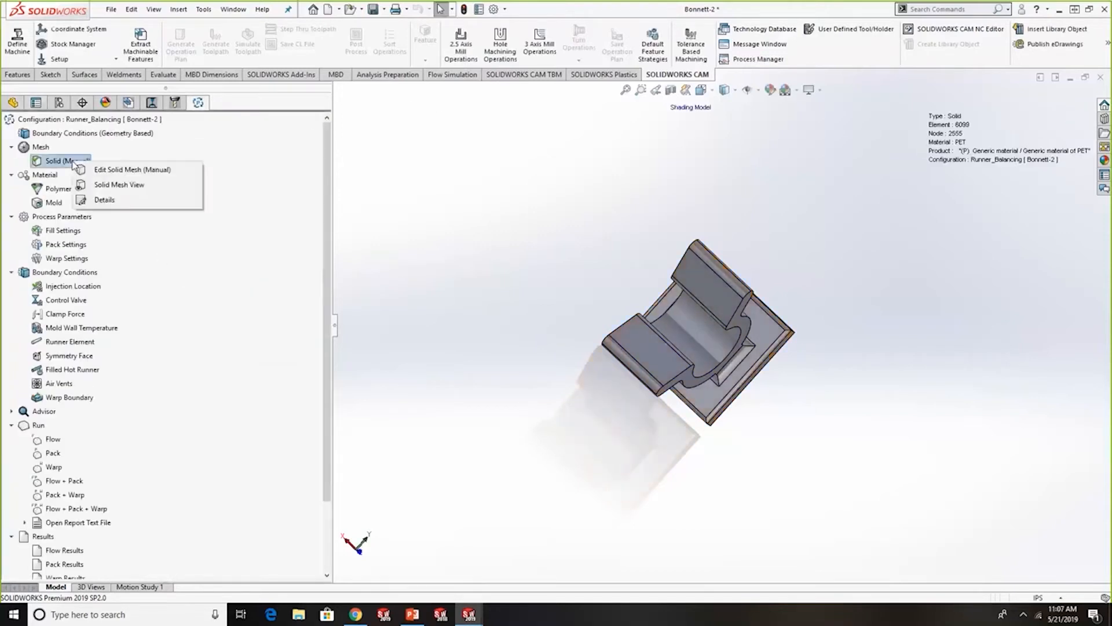
pyautogui.click(138, 185)
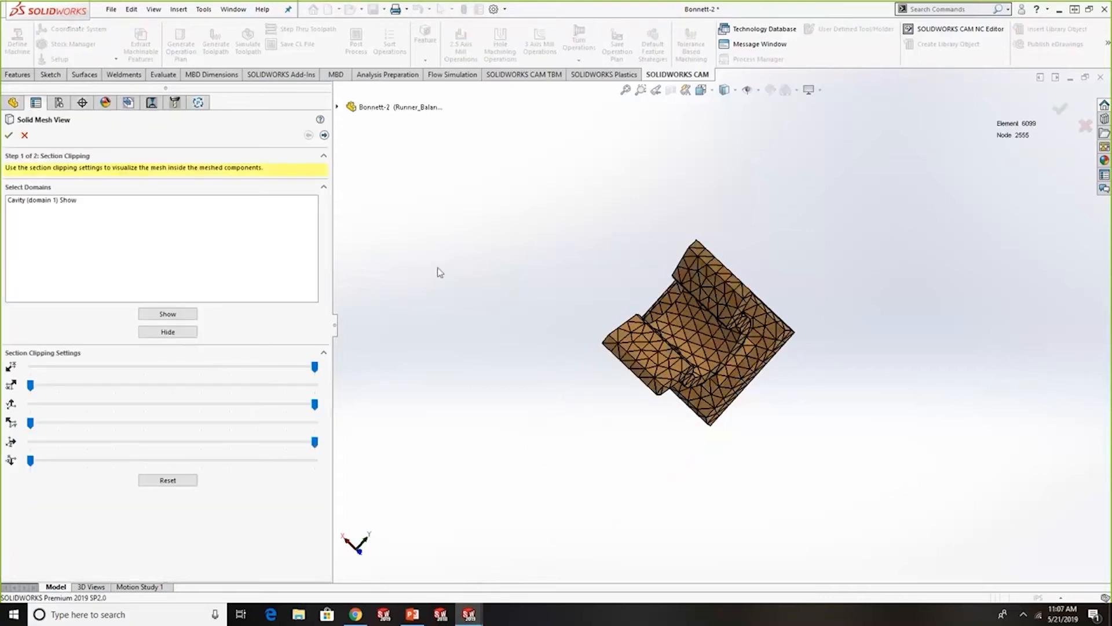
pyautogui.moveTo(593, 335); pyautogui.dragTo(716, 356, button='middle')
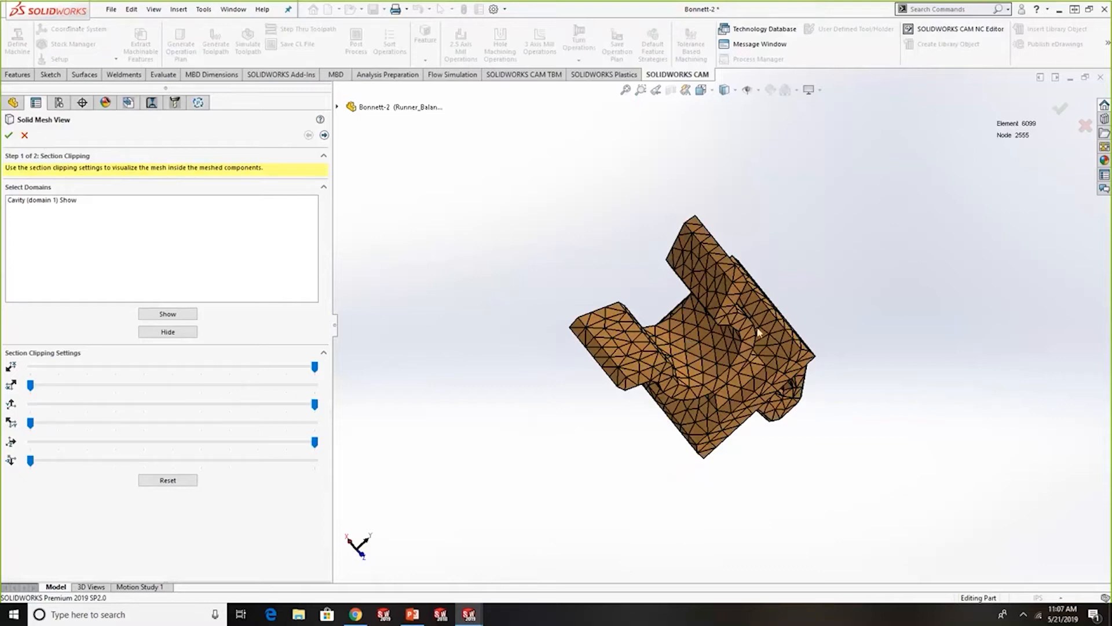
pyautogui.moveTo(759, 331); pyautogui.dragTo(728, 273, button='middle')
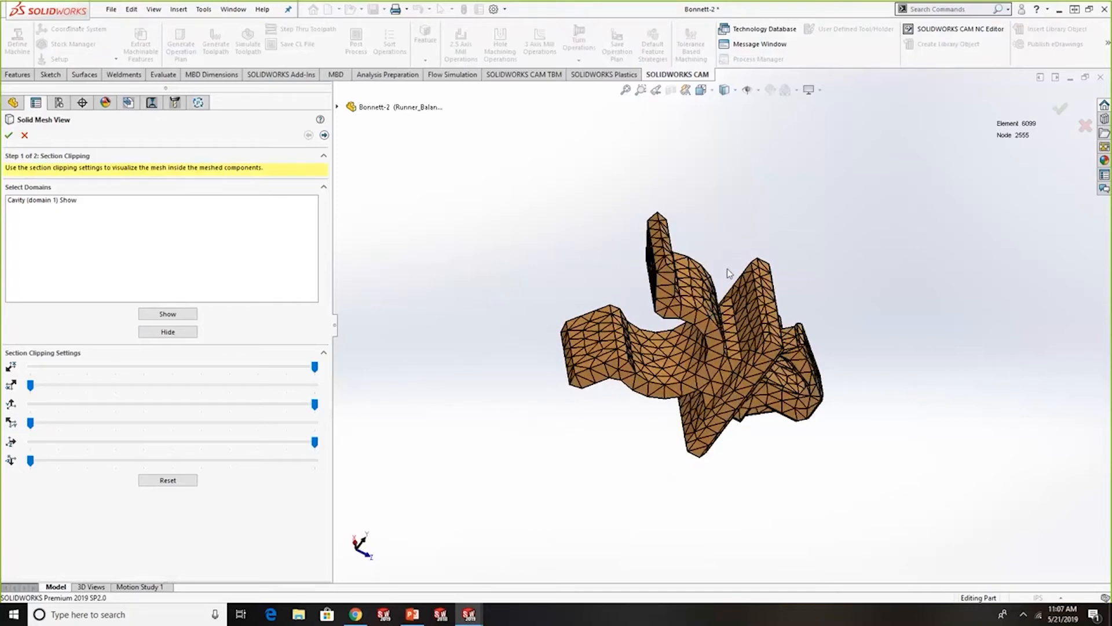
pyautogui.click(24, 135)
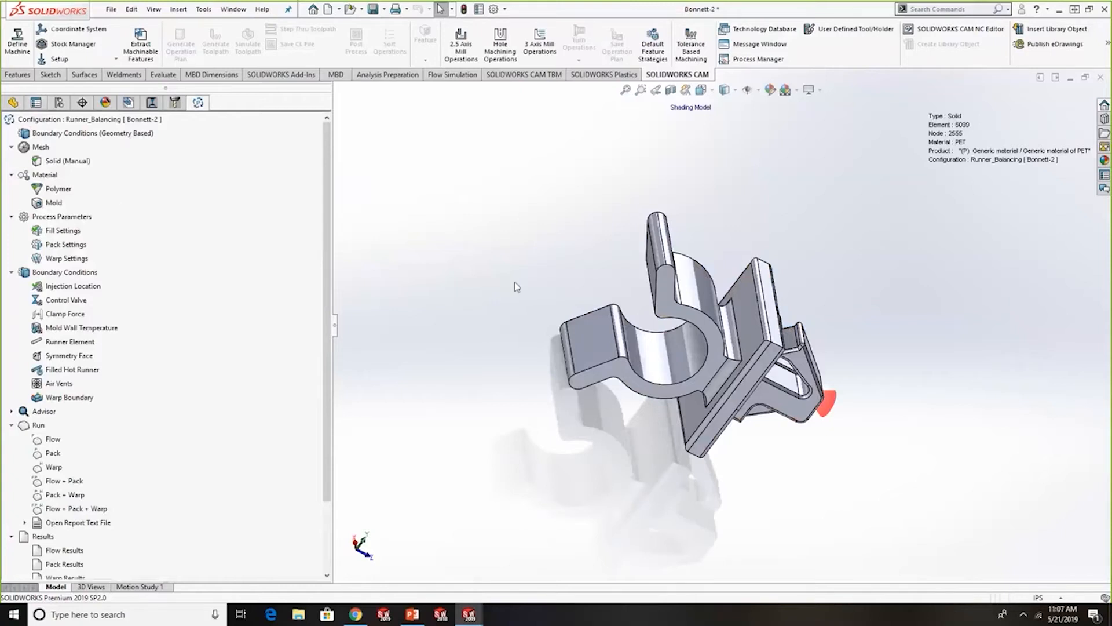
# Review the filling time, temperatures, pressure limit and clamp force limit in the fill settings, and close them
pyautogui.moveTo(516, 288); pyautogui.dragTo(615, 203, button='middle')
pyautogui.moveTo(577, 294); pyautogui.dragTo(585, 302, button='middle')
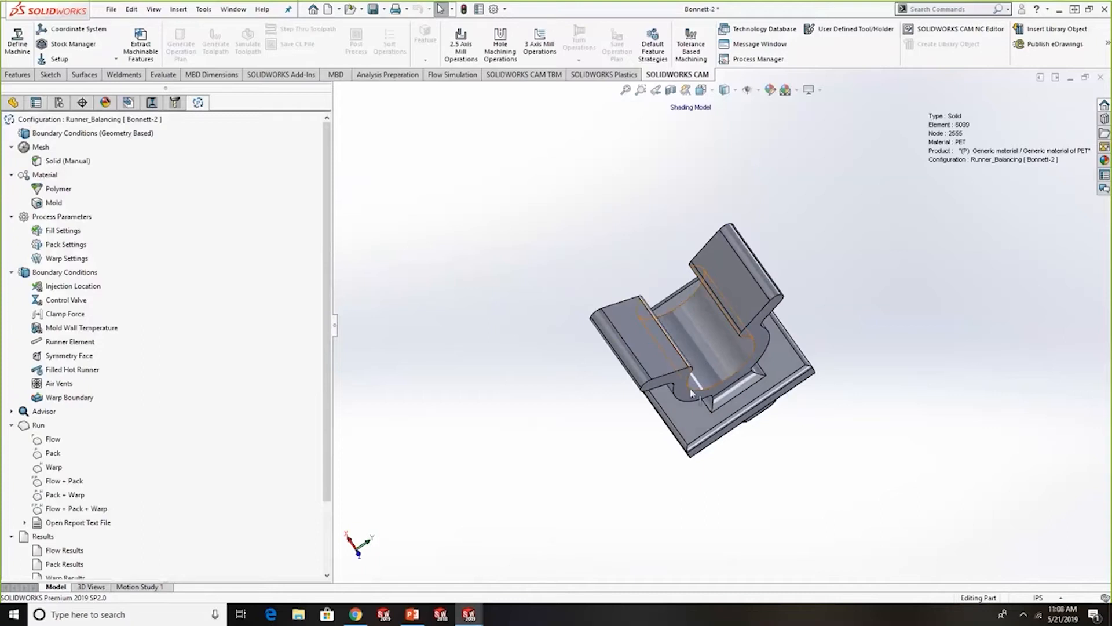
pyautogui.rightClick(62, 229)
pyautogui.click(99, 235)
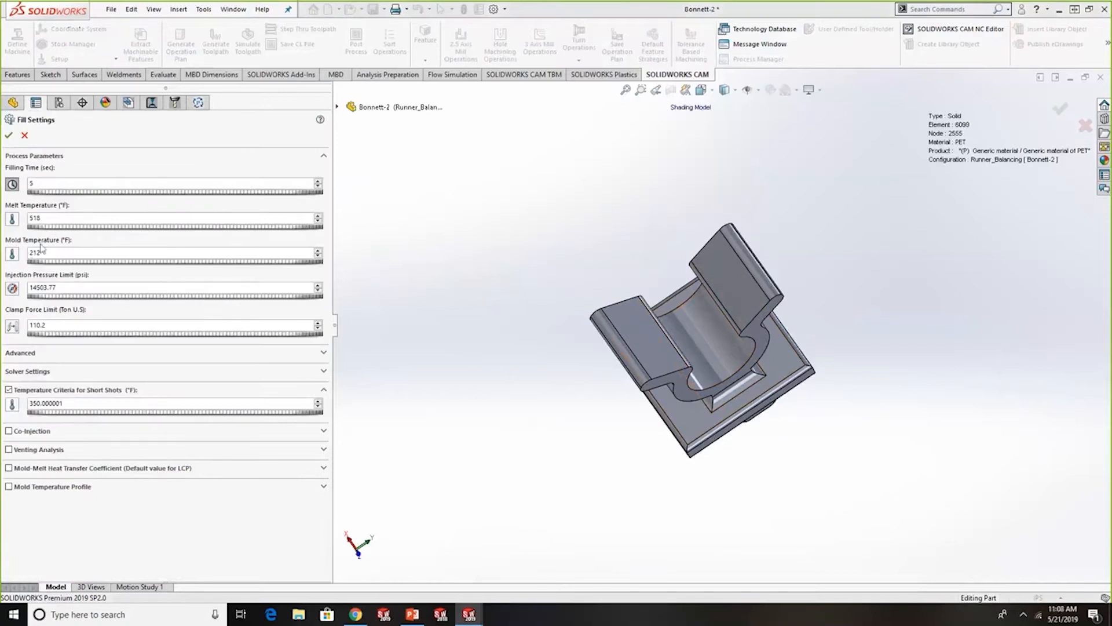
pyautogui.click(25, 135)
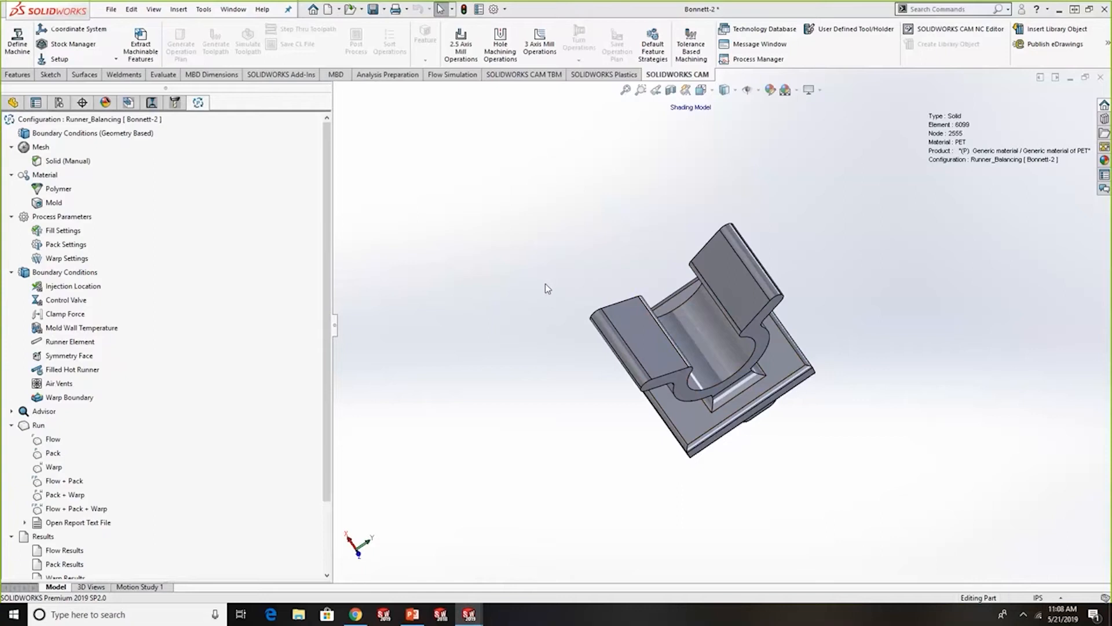
# Open the cavity's polymer selection, collapse the PET family and look through the default database's list of polymer families
pyautogui.moveTo(575, 274); pyautogui.dragTo(746, 366, button='middle')
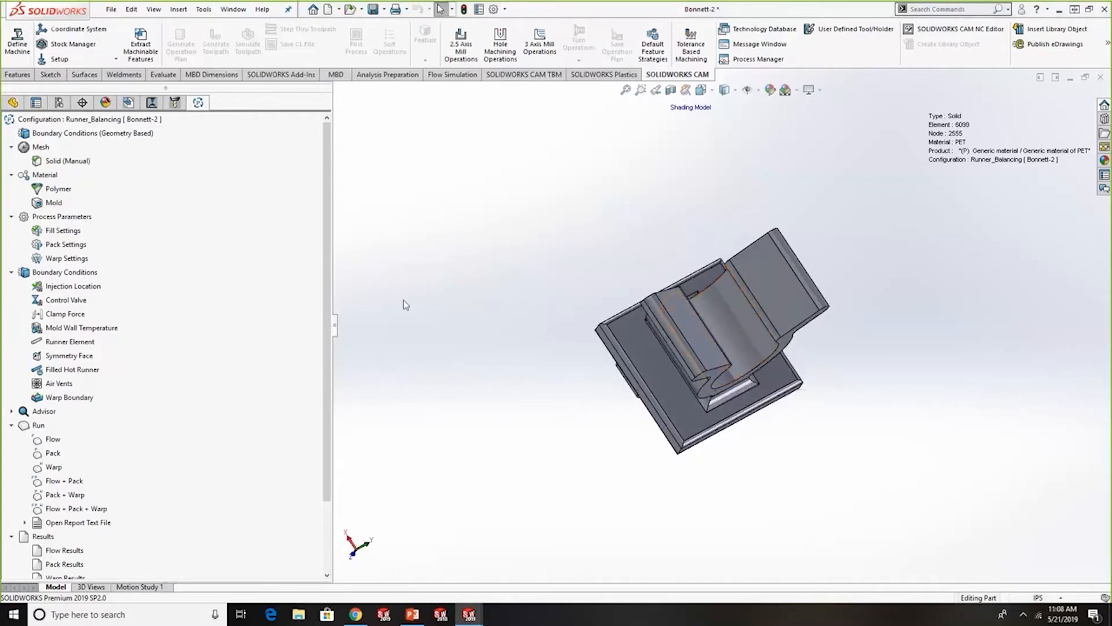
pyautogui.click(58, 188)
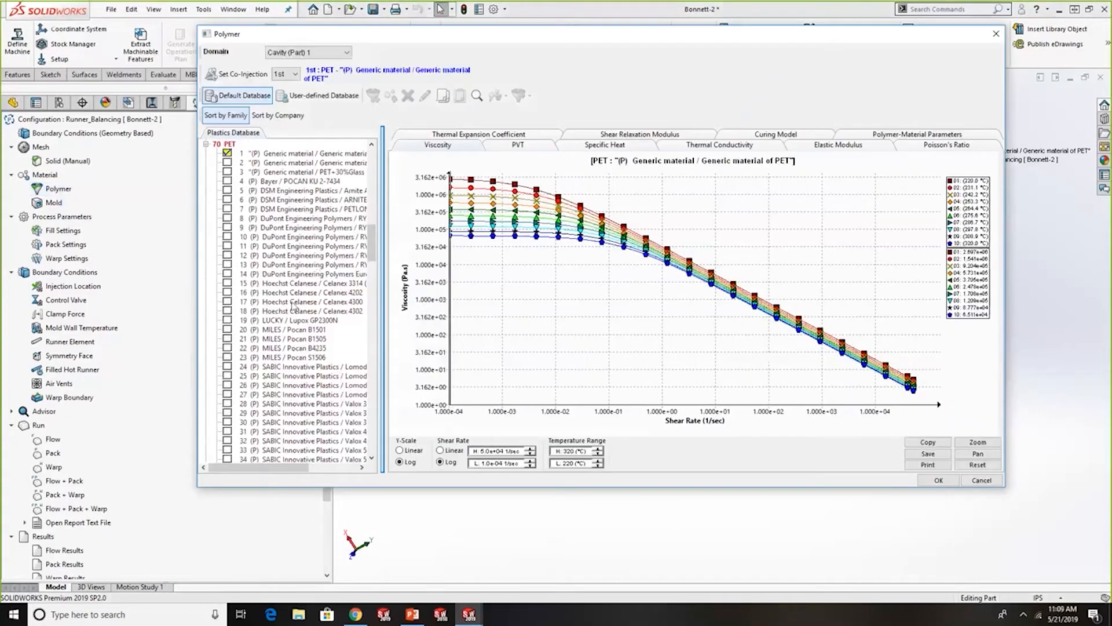
pyautogui.scroll(18, 250, 351)
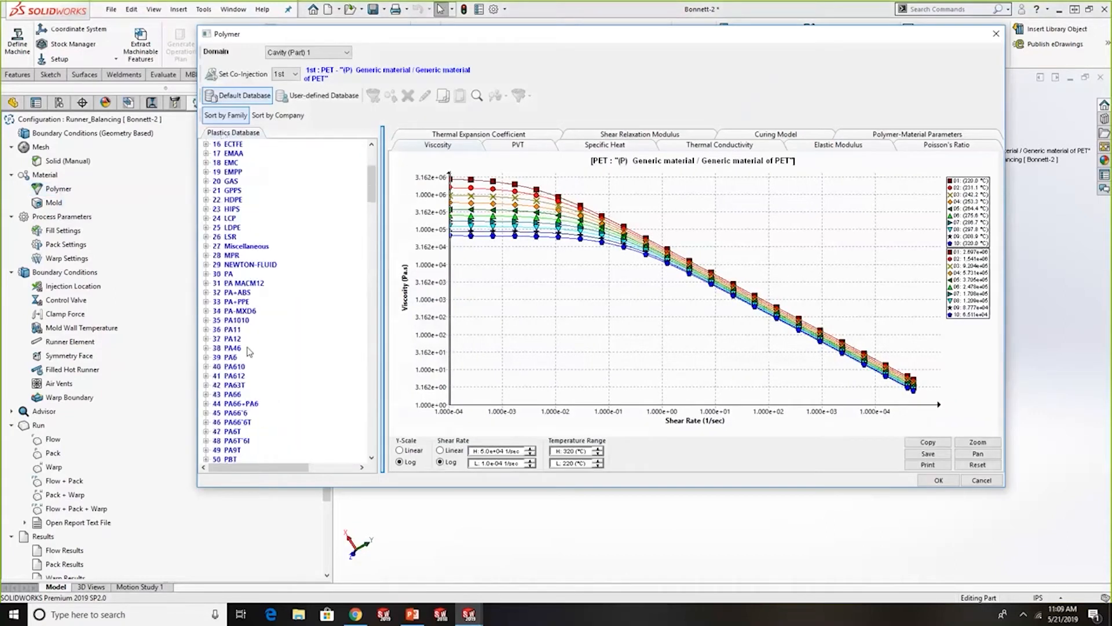
pyautogui.scroll(-15, 250, 351)
pyautogui.click(206, 366)
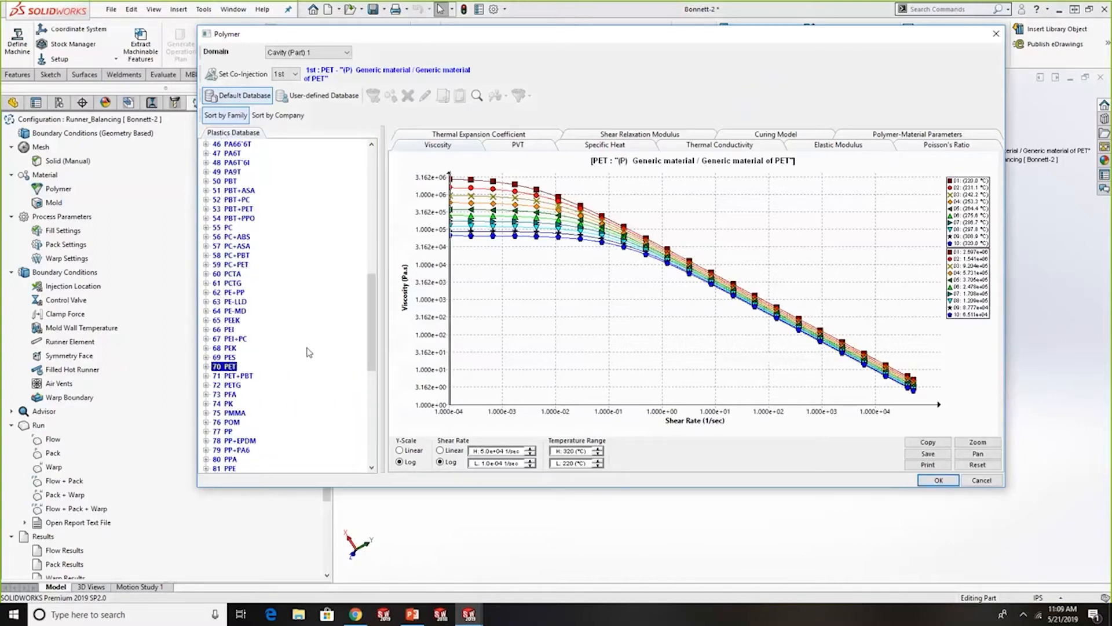
pyautogui.scroll(15, 308, 352)
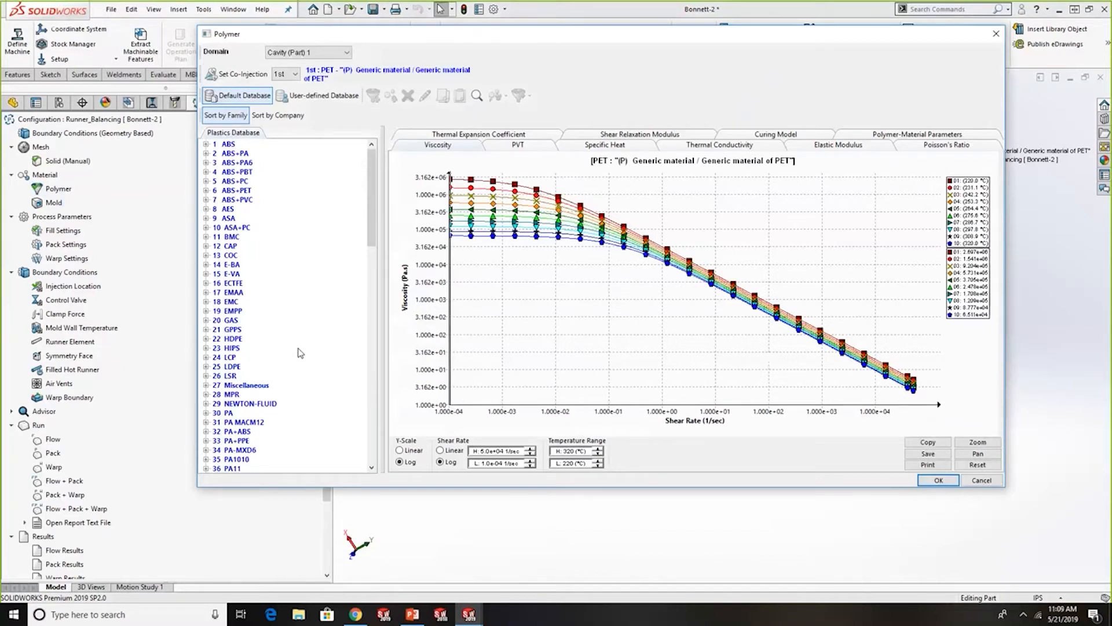
pyautogui.scroll(-15, 266, 291)
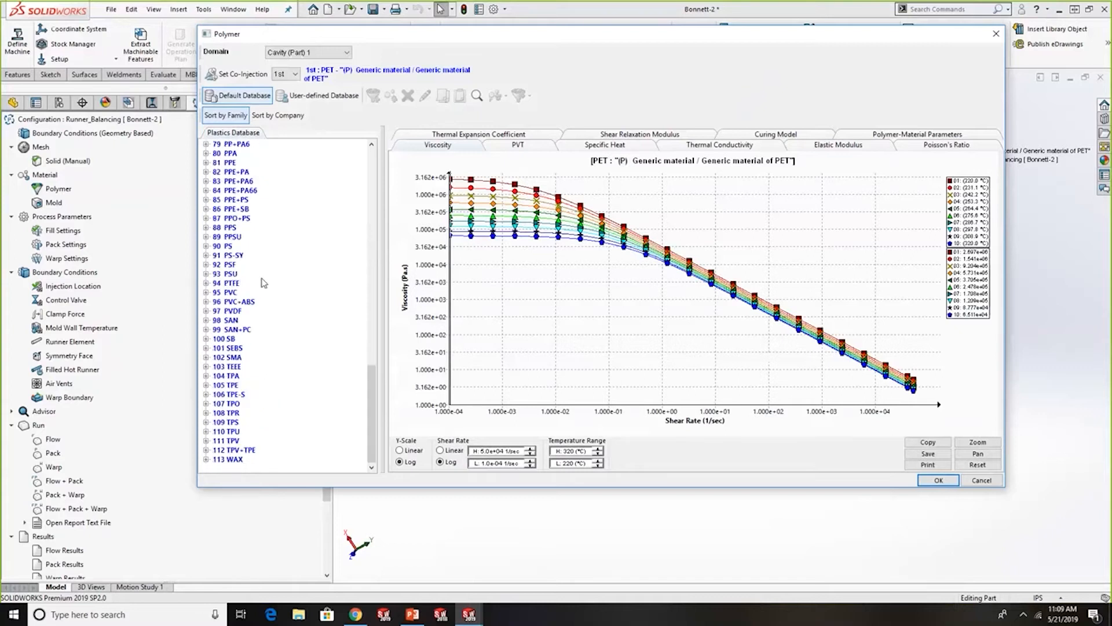
pyautogui.scroll(15, 267, 290)
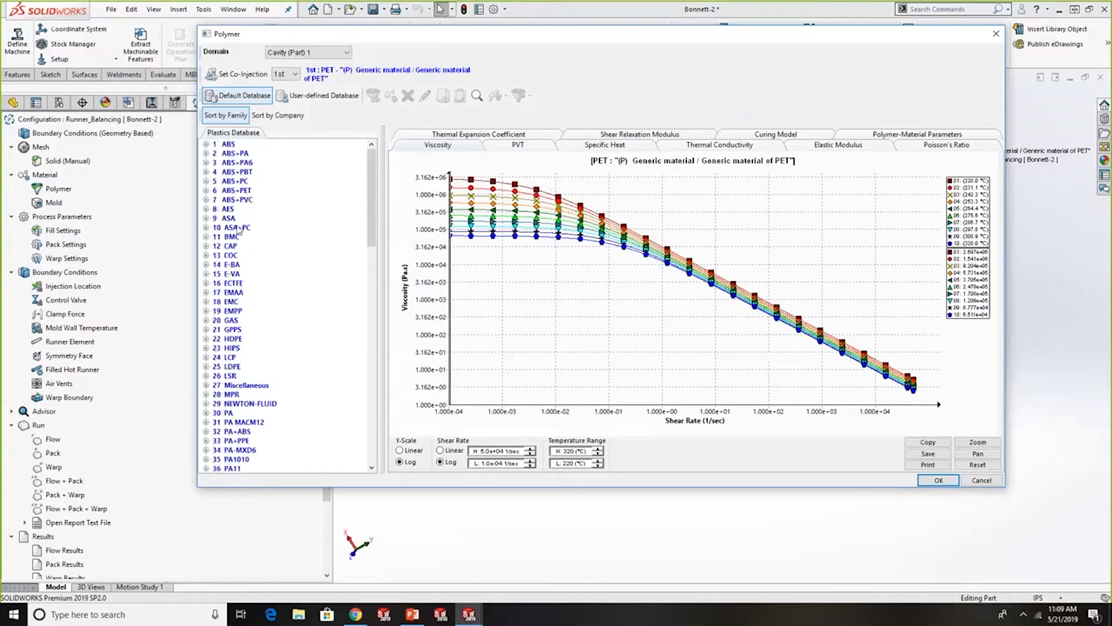
# Expand the ABS family, look through its manufacturer-specific products, and collapse it again
pyautogui.click(205, 144)
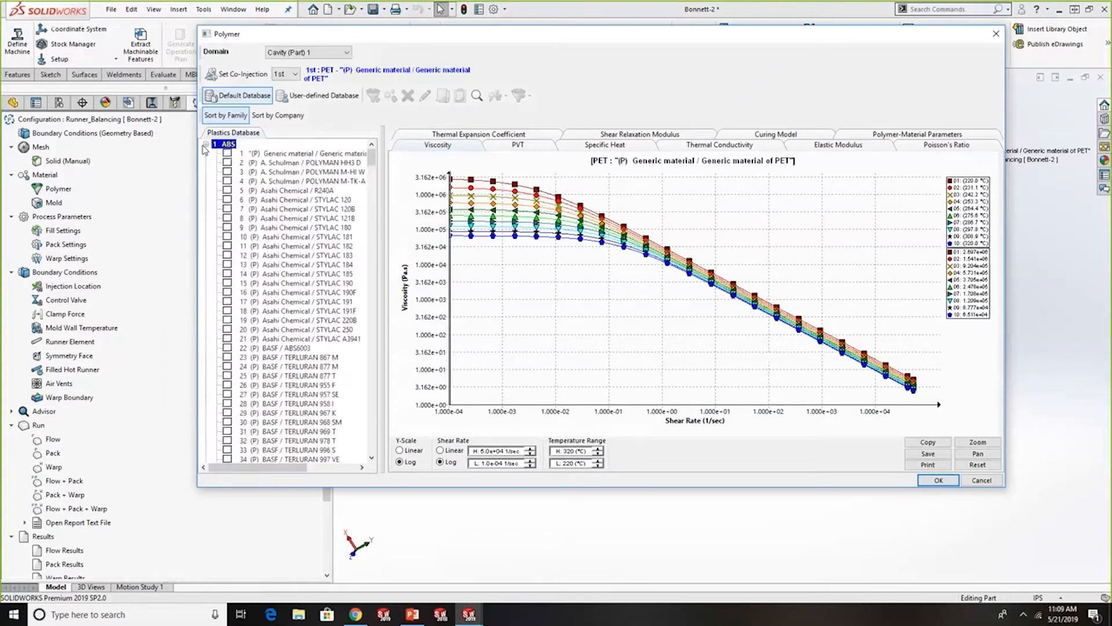
pyautogui.scroll(-15, 283, 326)
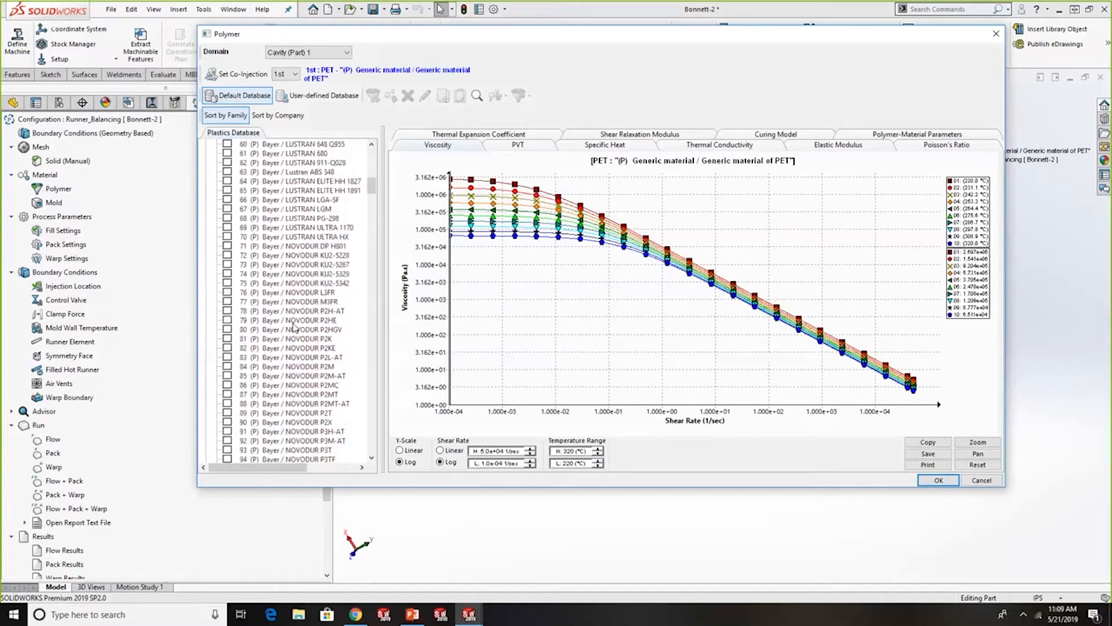
pyautogui.scroll(-20, 294, 326)
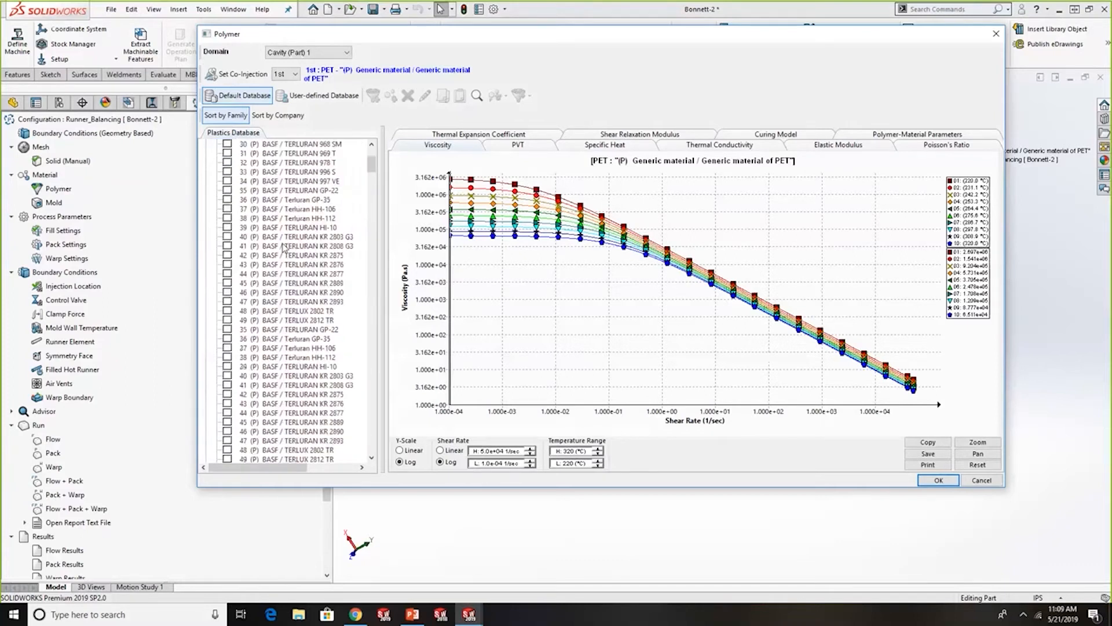
pyautogui.scroll(-15, 288, 255)
pyautogui.scroll(-20, 289, 259)
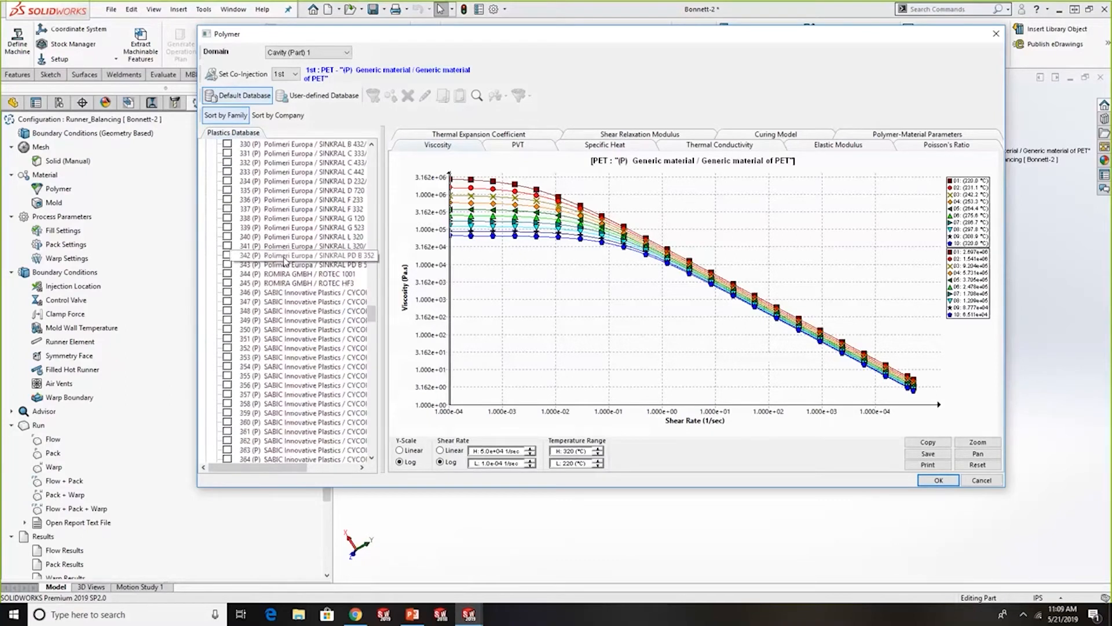
pyautogui.scroll(20, 306, 315)
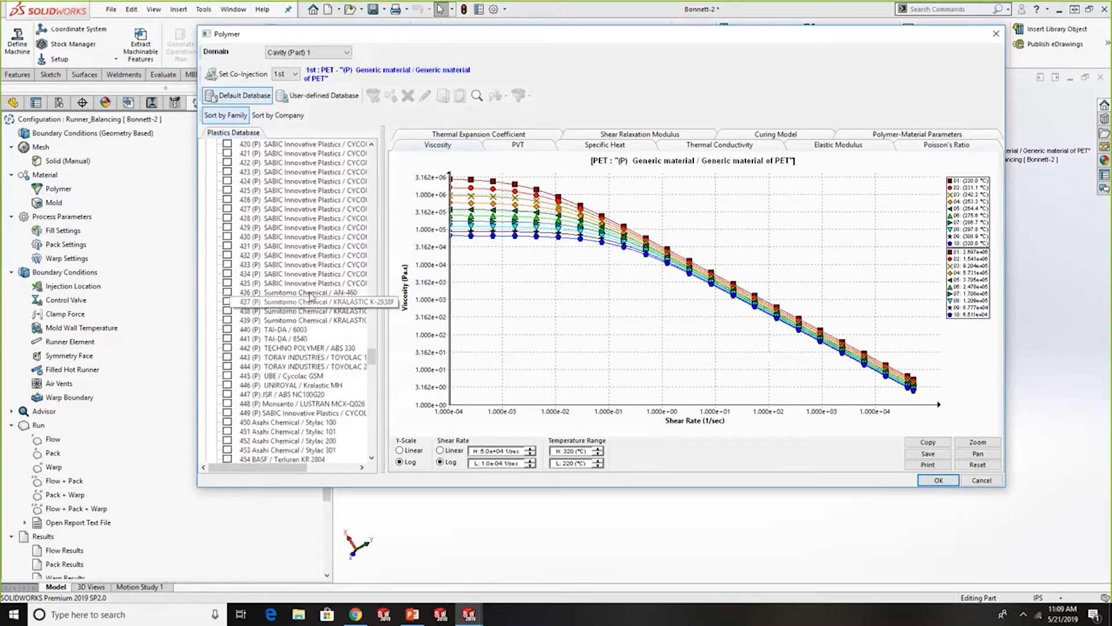
pyautogui.click(207, 144)
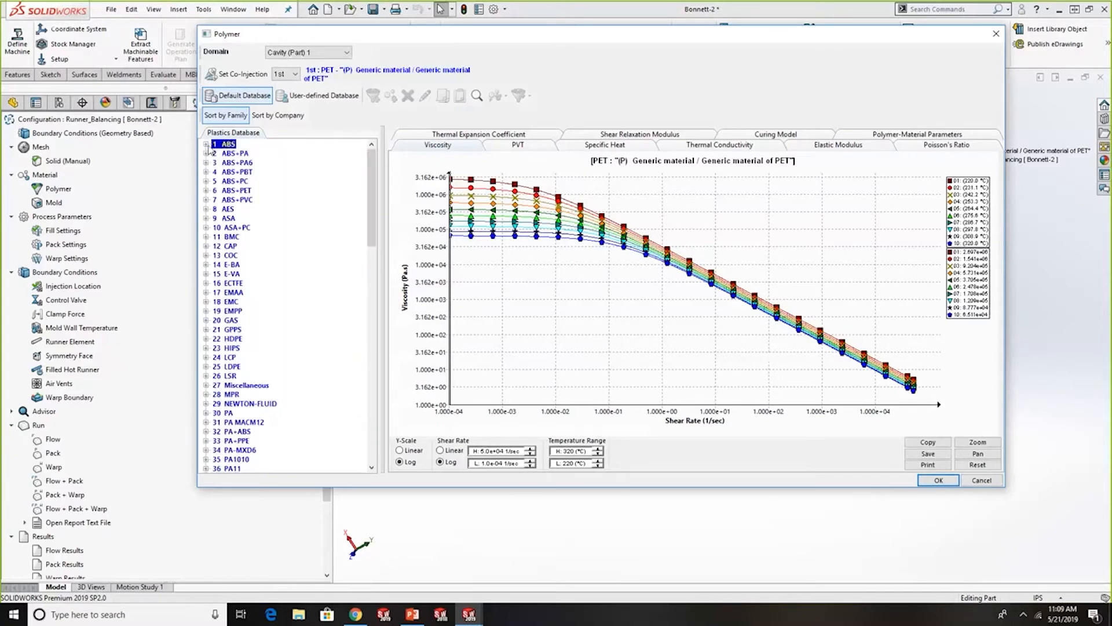
# Sort the default polymer database by company, examine the Dow Chemical products, and collapse that company's list
pyautogui.click(274, 121)
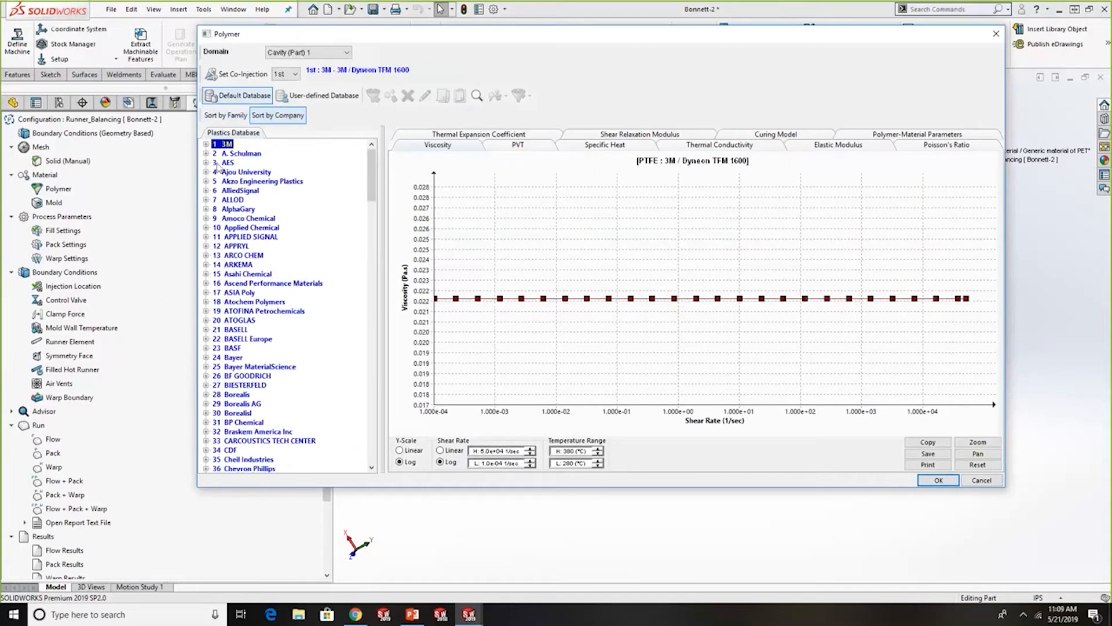
pyautogui.scroll(-10, 248, 412)
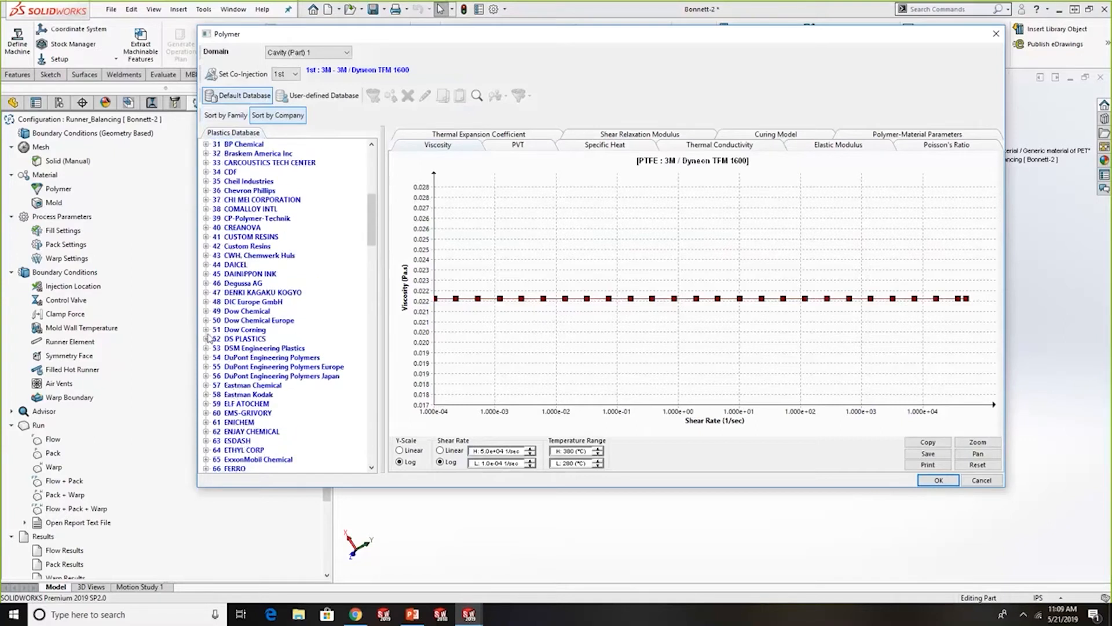
pyautogui.click(206, 311)
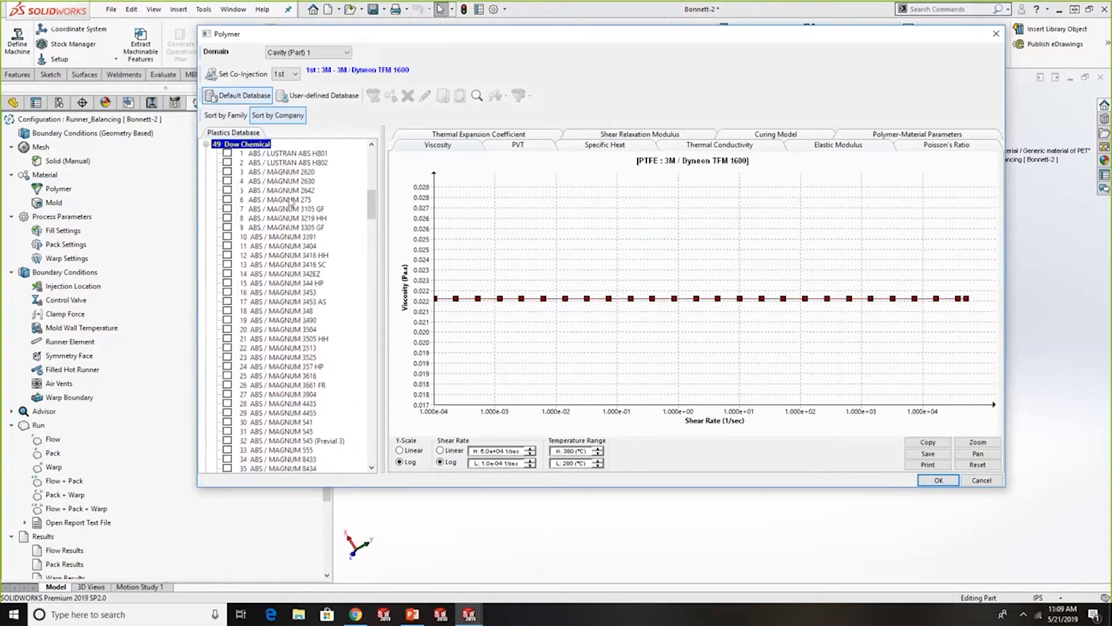
pyautogui.scroll(-5, 292, 195)
pyautogui.scroll(-20, 305, 280)
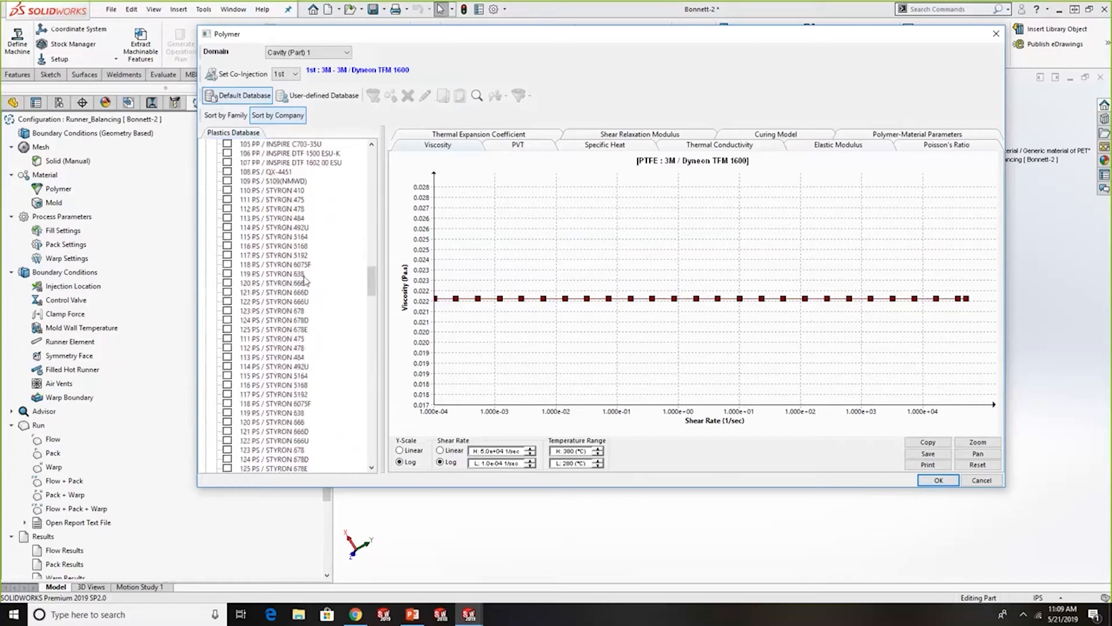
pyautogui.scroll(20, 306, 280)
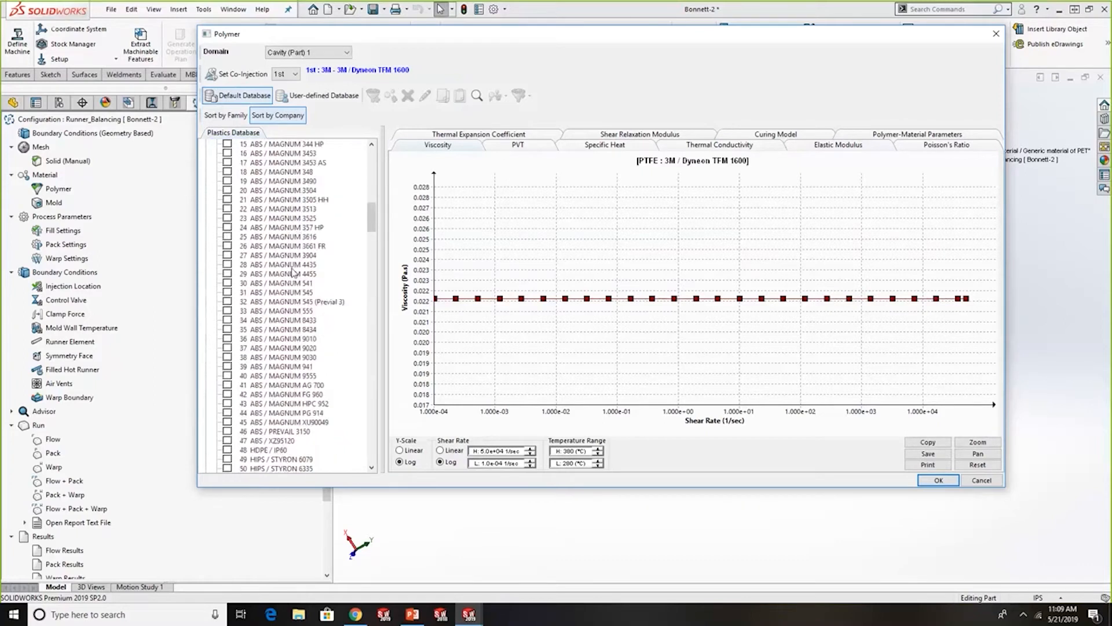
pyautogui.scroll(5, 295, 280)
pyautogui.scroll(-20, 285, 278)
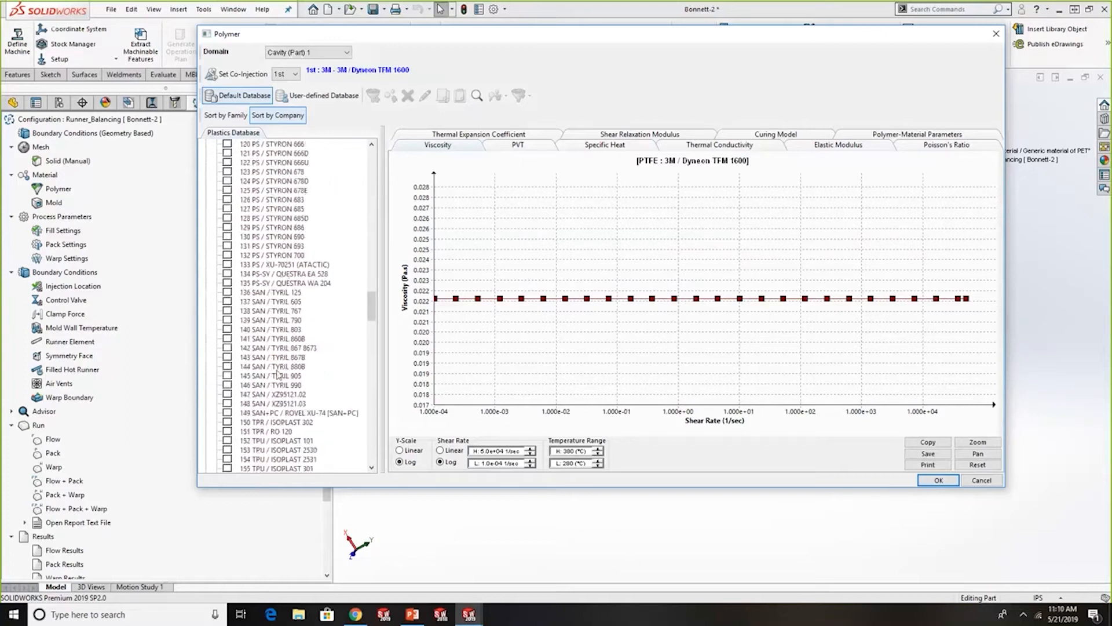
pyautogui.scroll(20, 299, 231)
pyautogui.scroll(16, 298, 231)
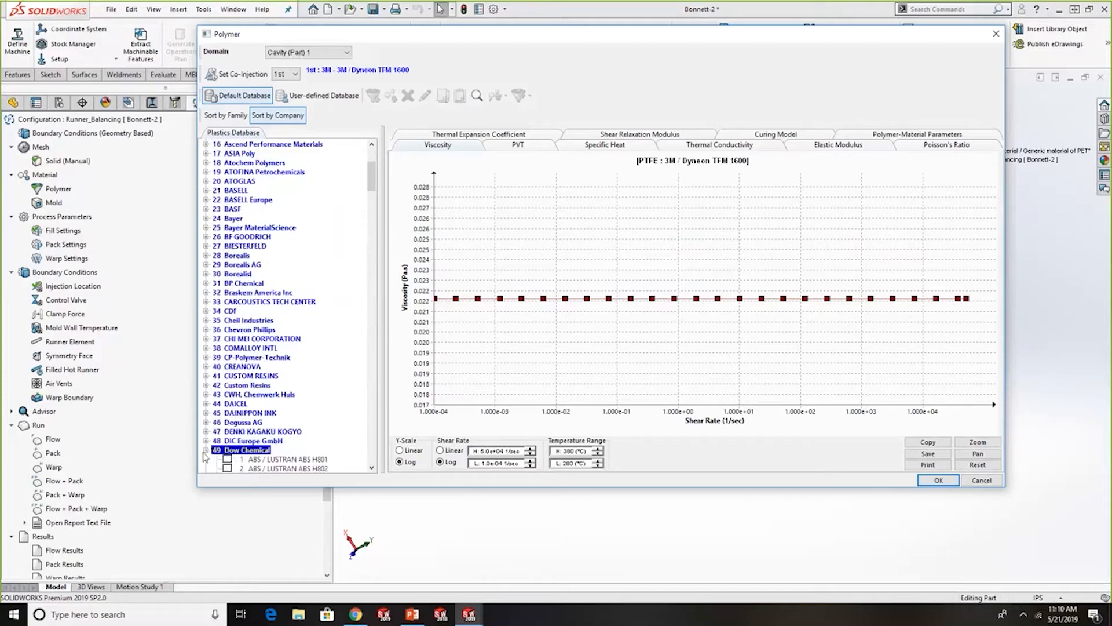
pyautogui.click(206, 450)
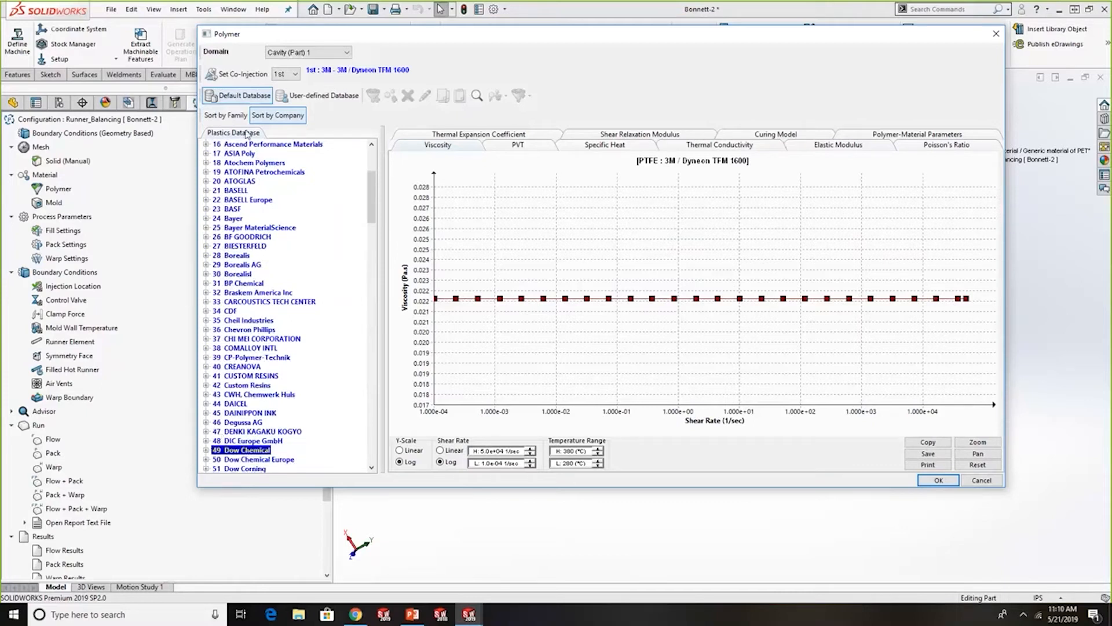
# Sort the default polymer database by family again and browse the available families
pyautogui.click(225, 115)
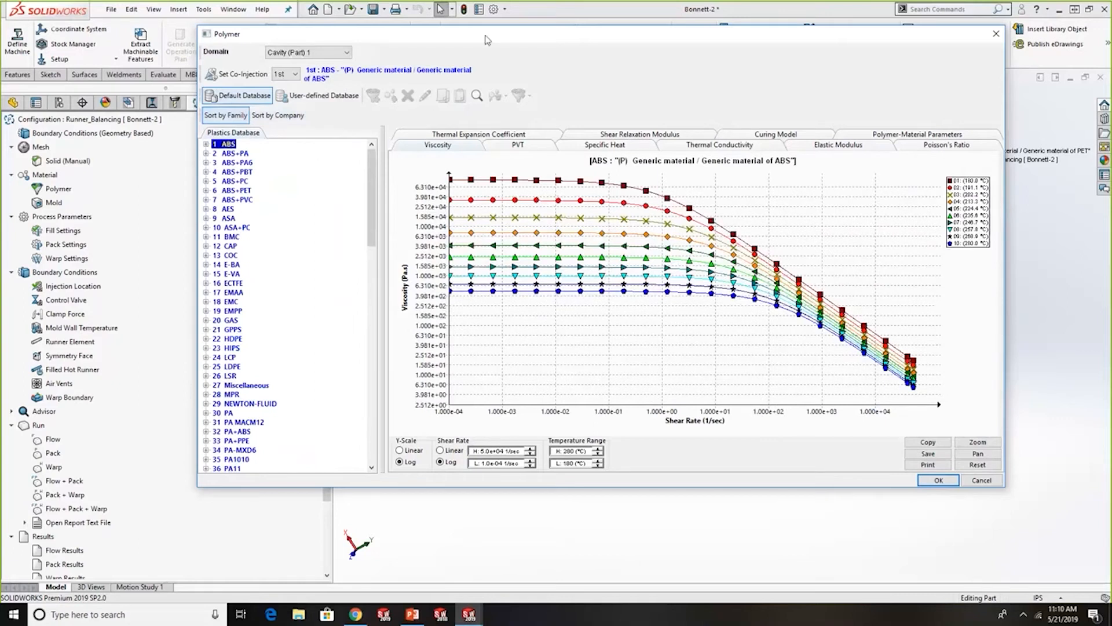
pyautogui.moveTo(485, 36); pyautogui.dragTo(486, 44)
pyautogui.scroll(-20, 277, 415)
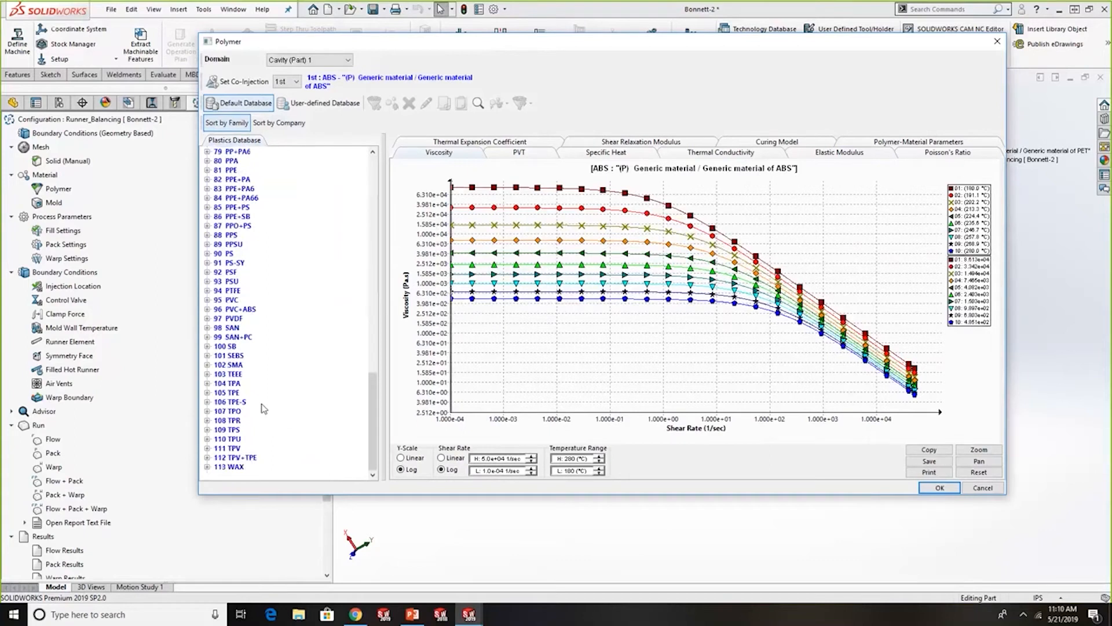
pyautogui.scroll(10, 253, 372)
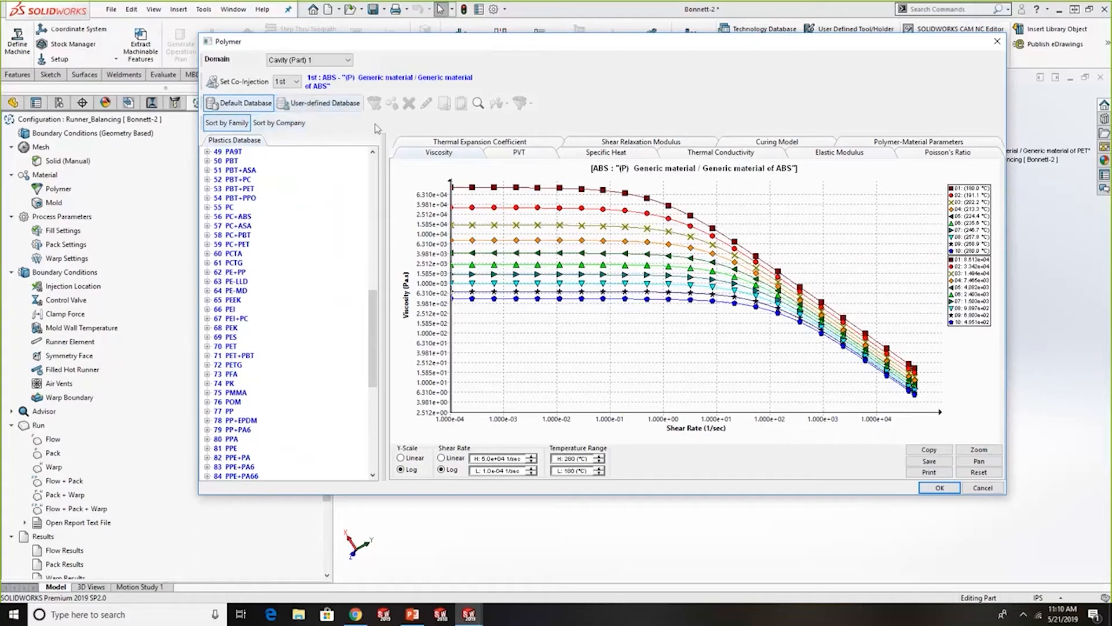
# Switch to the user-defined polymer database and open the Borealis / HD120MO product's properties for editing
pyautogui.click(335, 104)
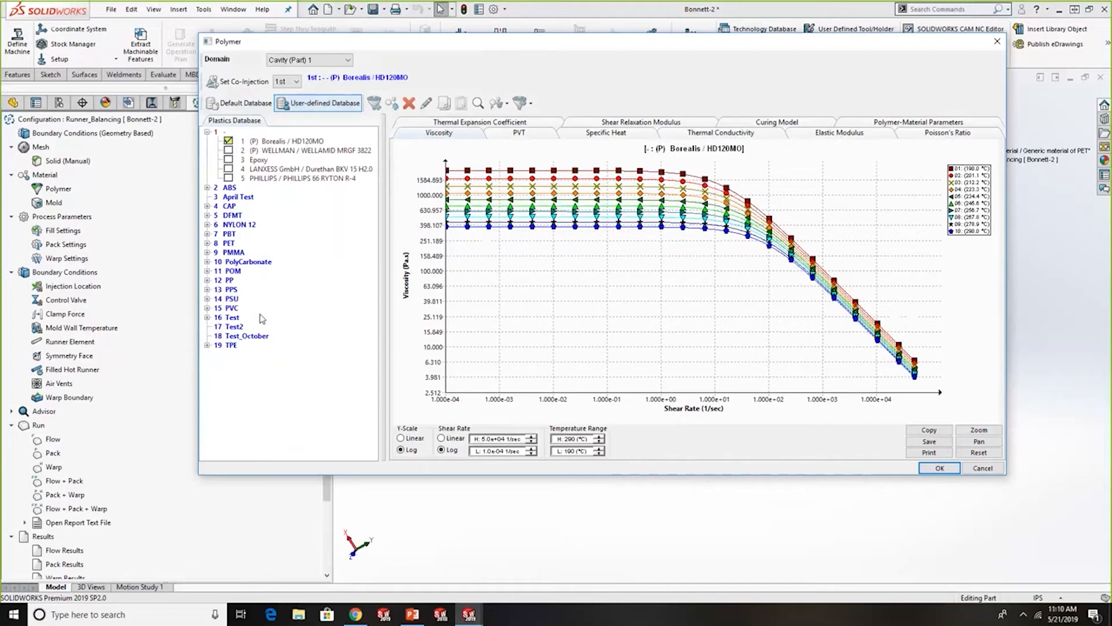
pyautogui.click(447, 197)
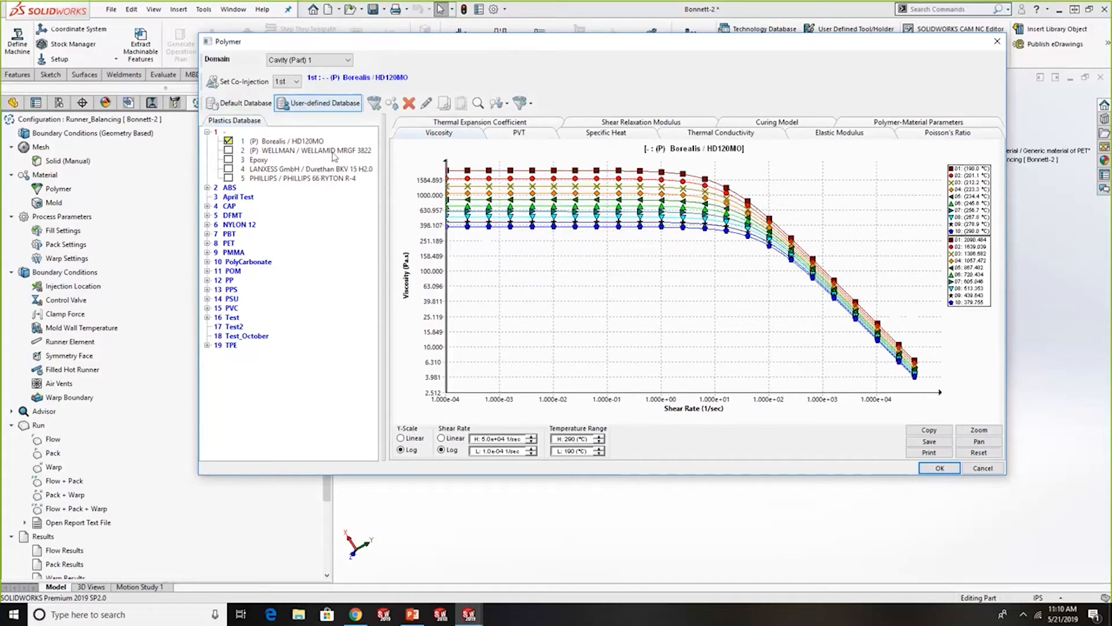
pyautogui.click(426, 104)
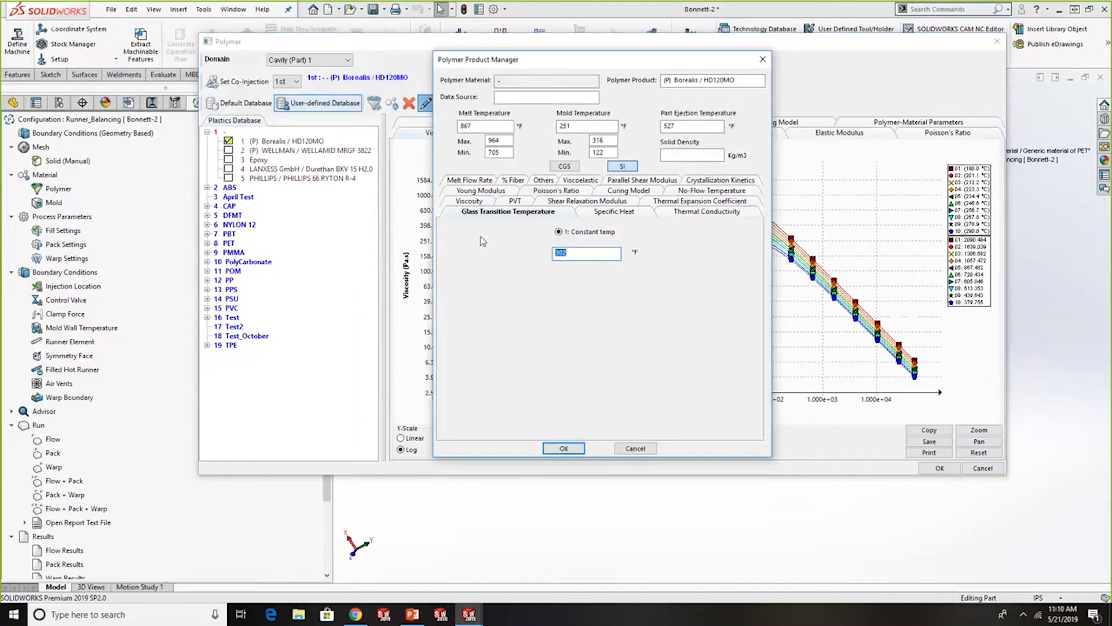
# Review the product's viscosity, PVT, glass transition, specific heat, thermal conductivity and thermal expansion definitions, and close them without changes
pyautogui.click(470, 202)
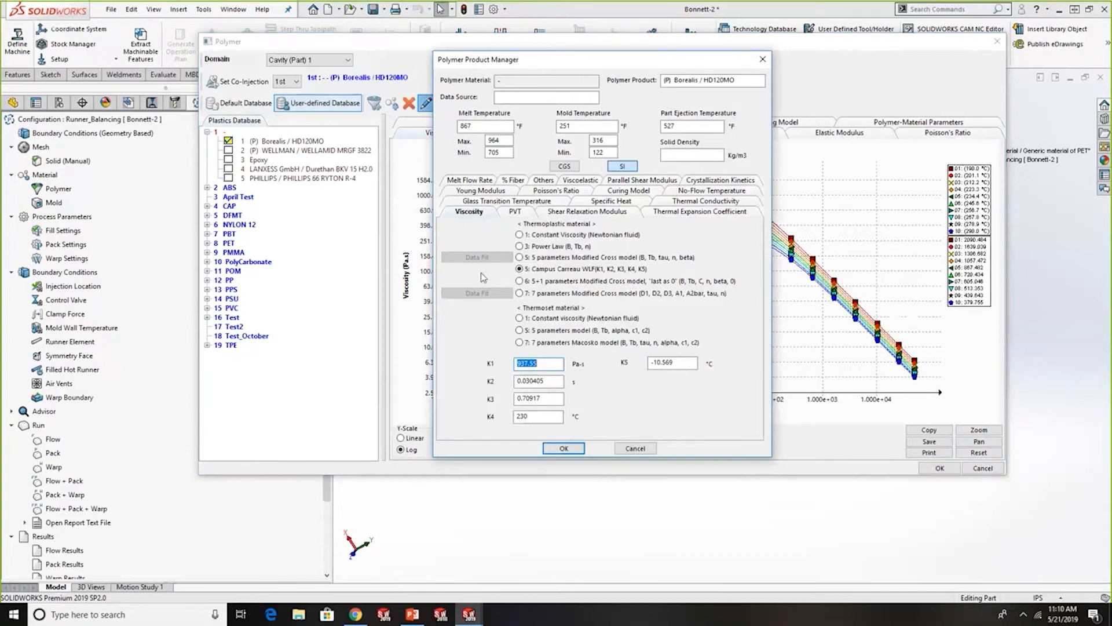
pyautogui.click(515, 210)
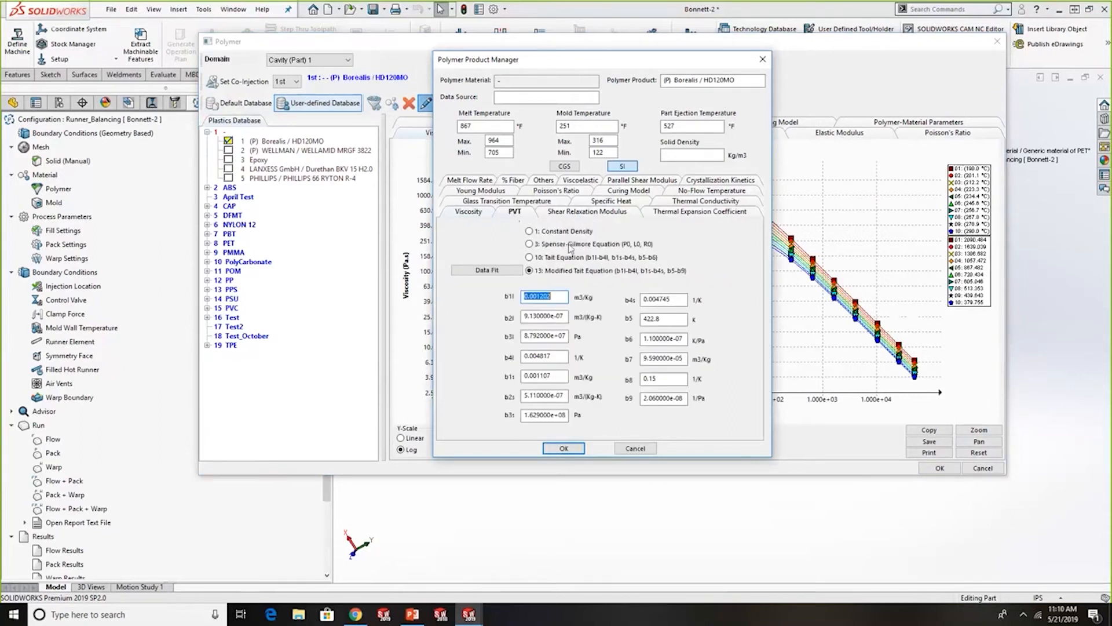
pyautogui.click(532, 203)
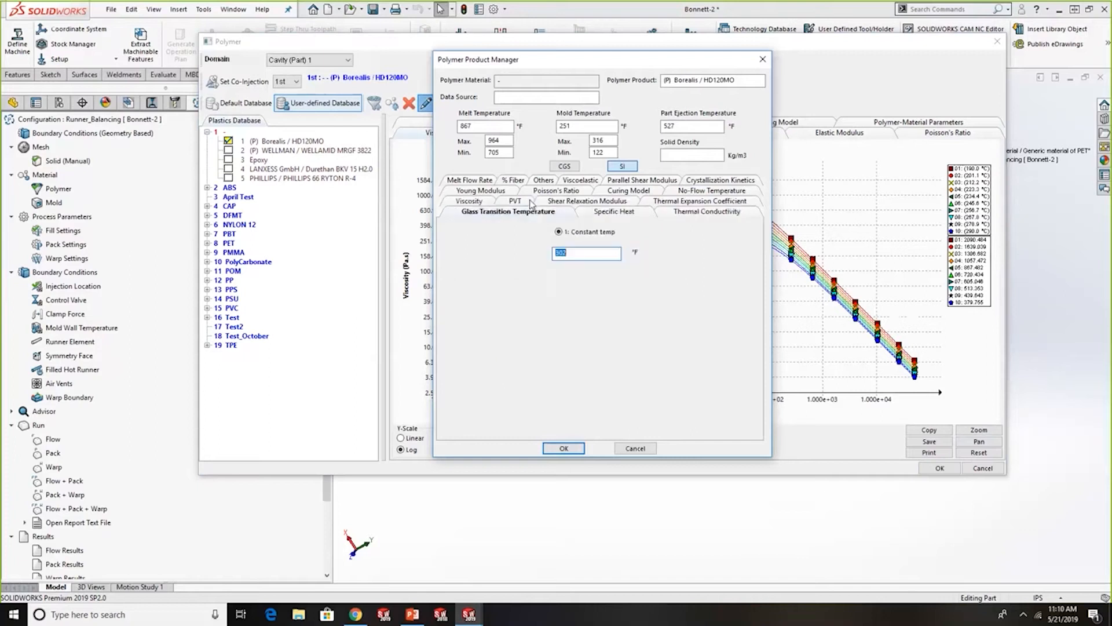
pyautogui.click(614, 213)
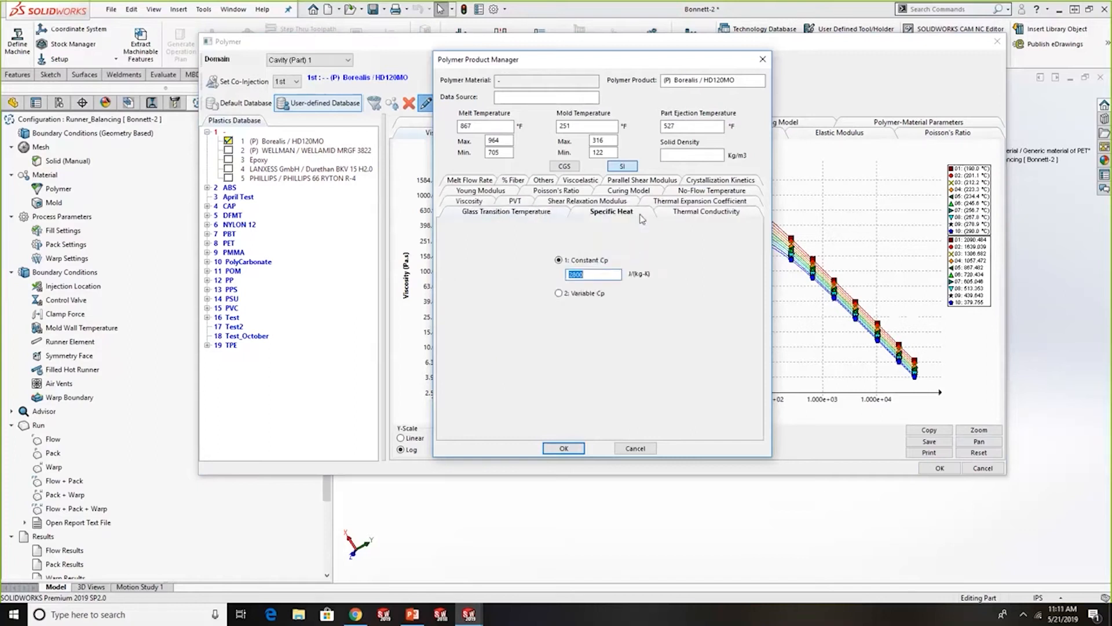
pyautogui.click(707, 211)
pyautogui.click(701, 201)
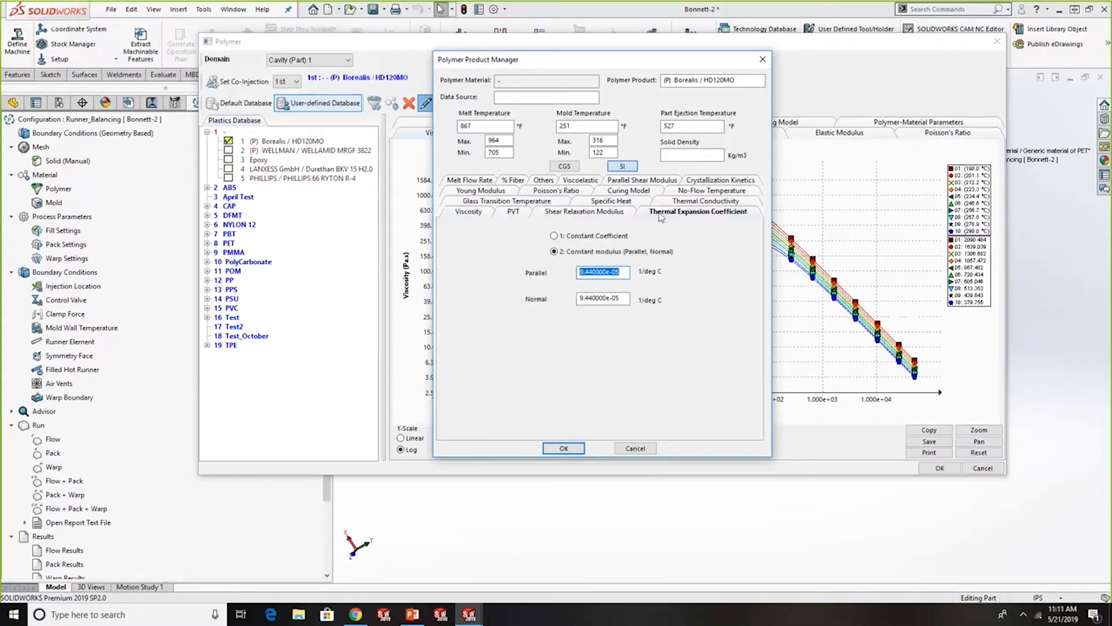
pyautogui.click(469, 204)
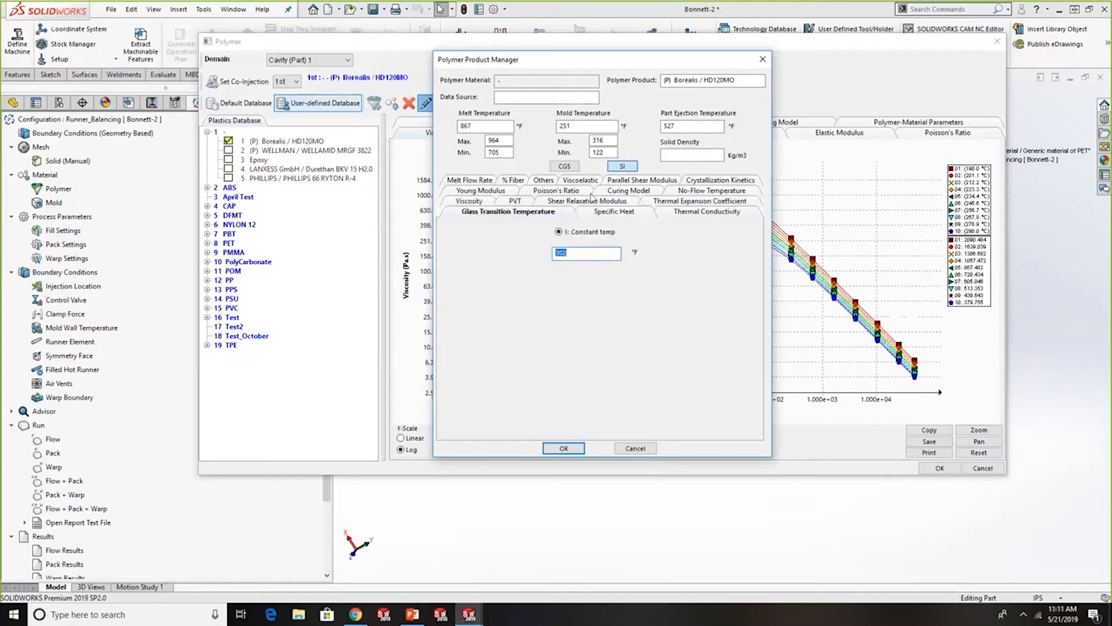
pyautogui.click(763, 60)
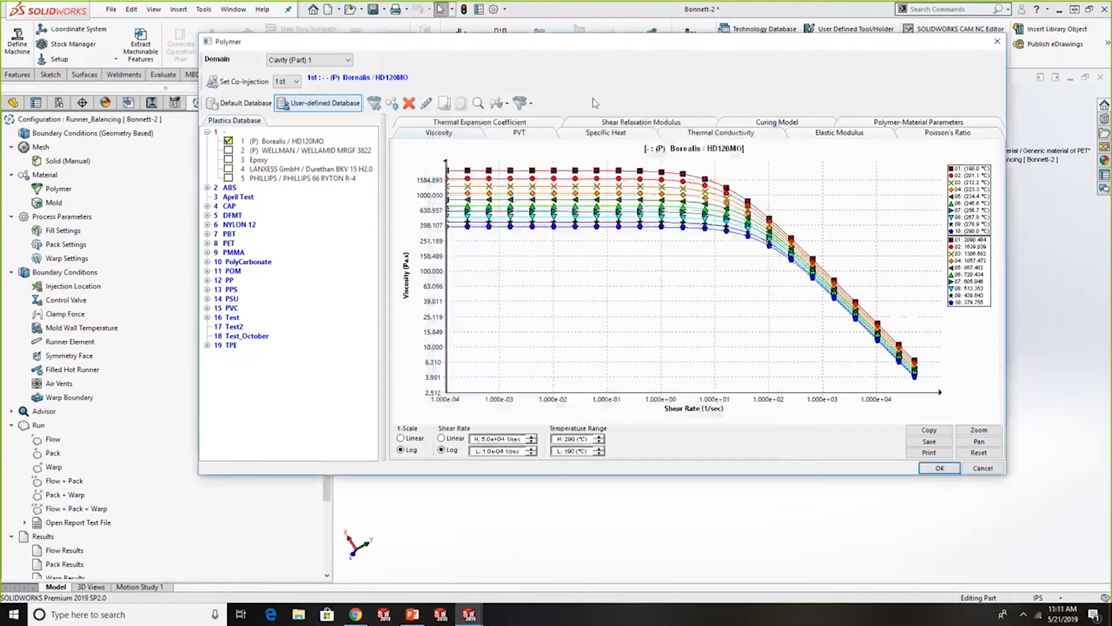
# Check the export formats offered for the selected product in the user-defined database, and close the polymer settings
pyautogui.click(525, 103)
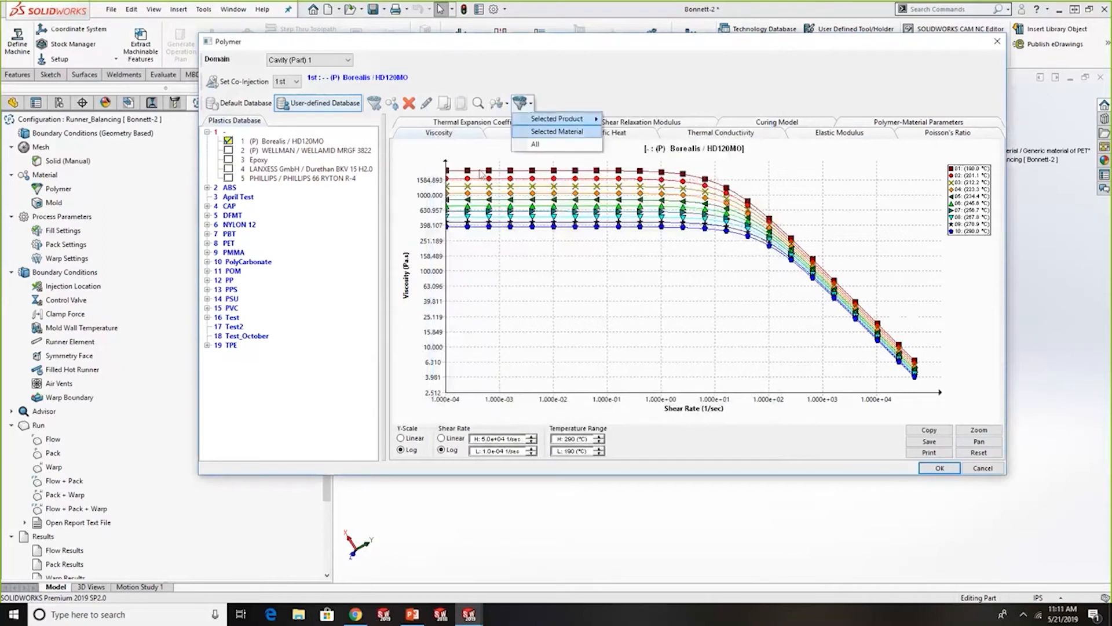
pyautogui.moveTo(577, 120)
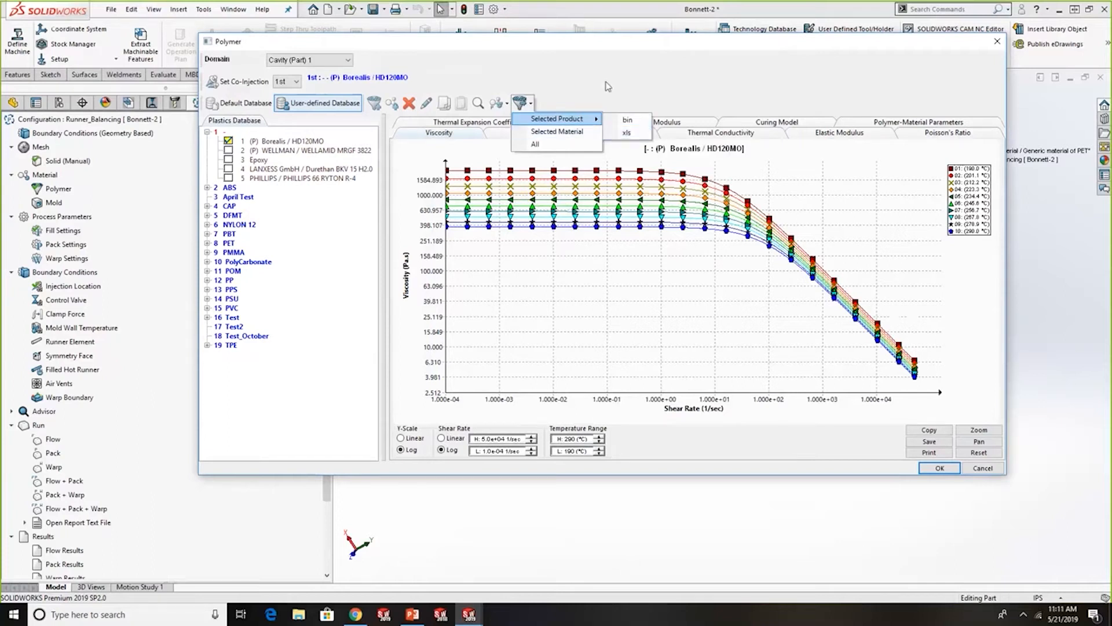
pyautogui.click(592, 97)
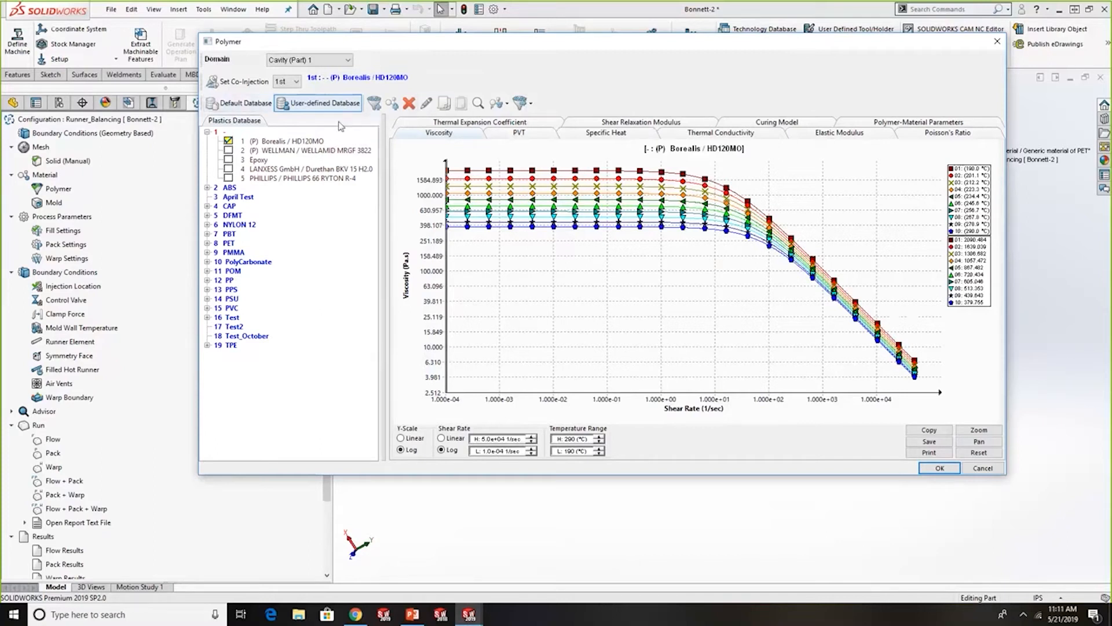
pyautogui.click(998, 42)
# Open the fill settings and toggle the filling time between automatic and manual, leaving it on automatic
pyautogui.moveTo(718, 406); pyautogui.dragTo(733, 347, button='middle')
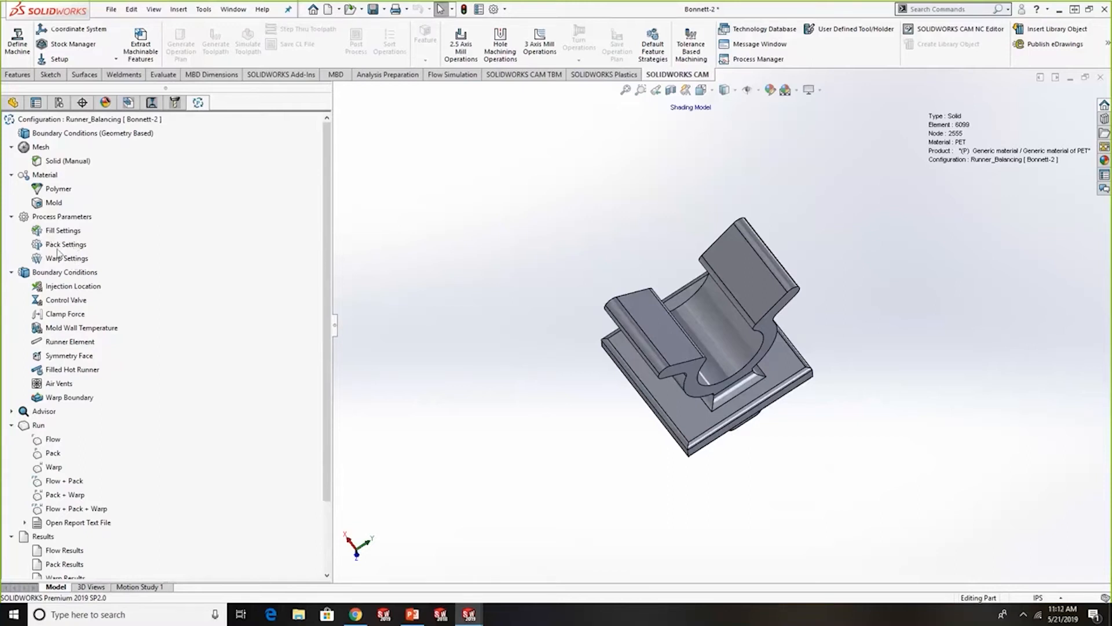
pyautogui.click(63, 231)
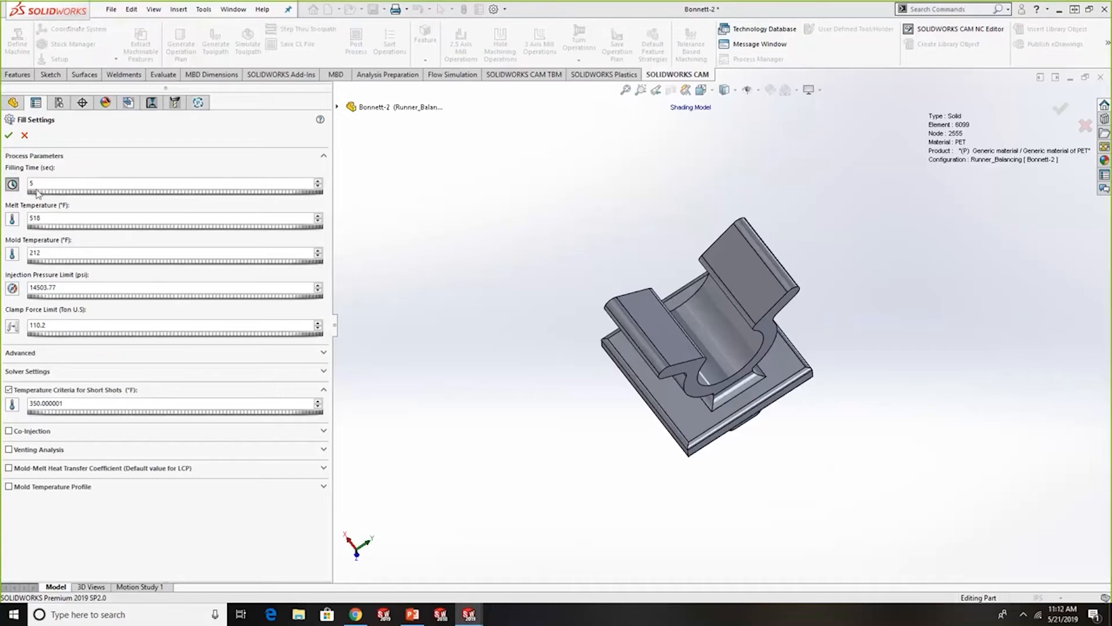
pyautogui.click(13, 185)
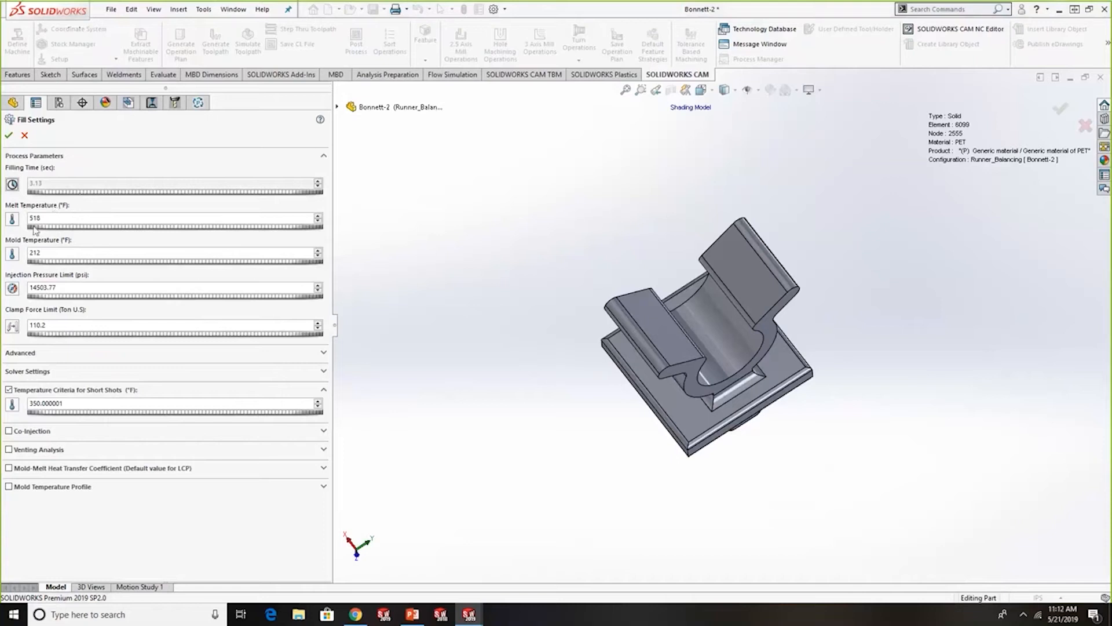
pyautogui.click(13, 184)
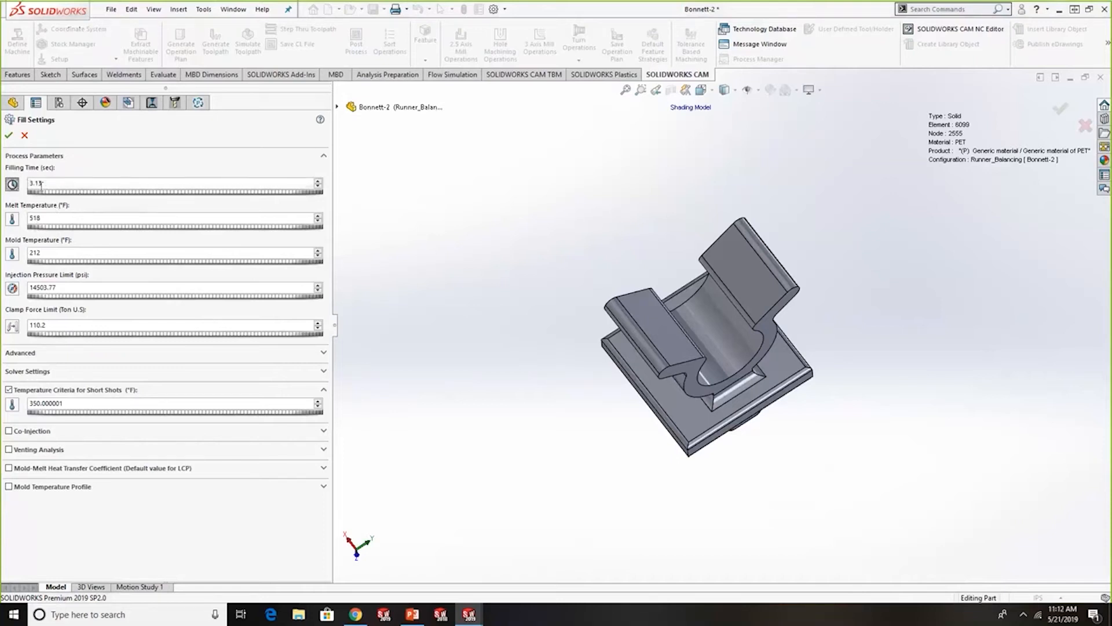
pyautogui.click(13, 190)
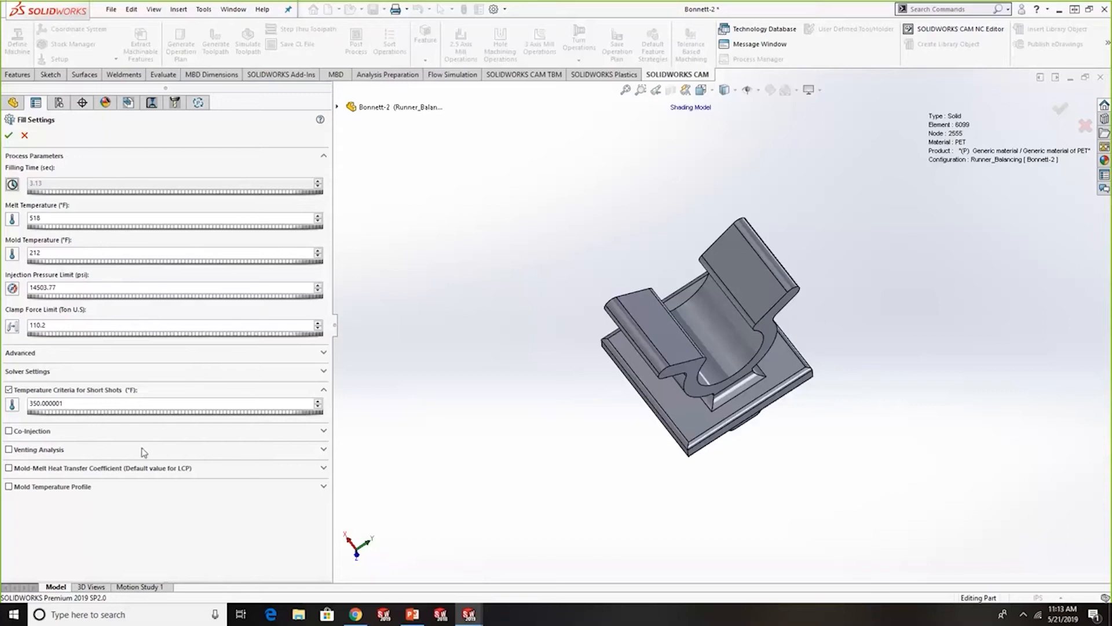
# Try the Venting Analysis and Co-Injection options in turn, and discard the fill settings changes
pyautogui.click(43, 451)
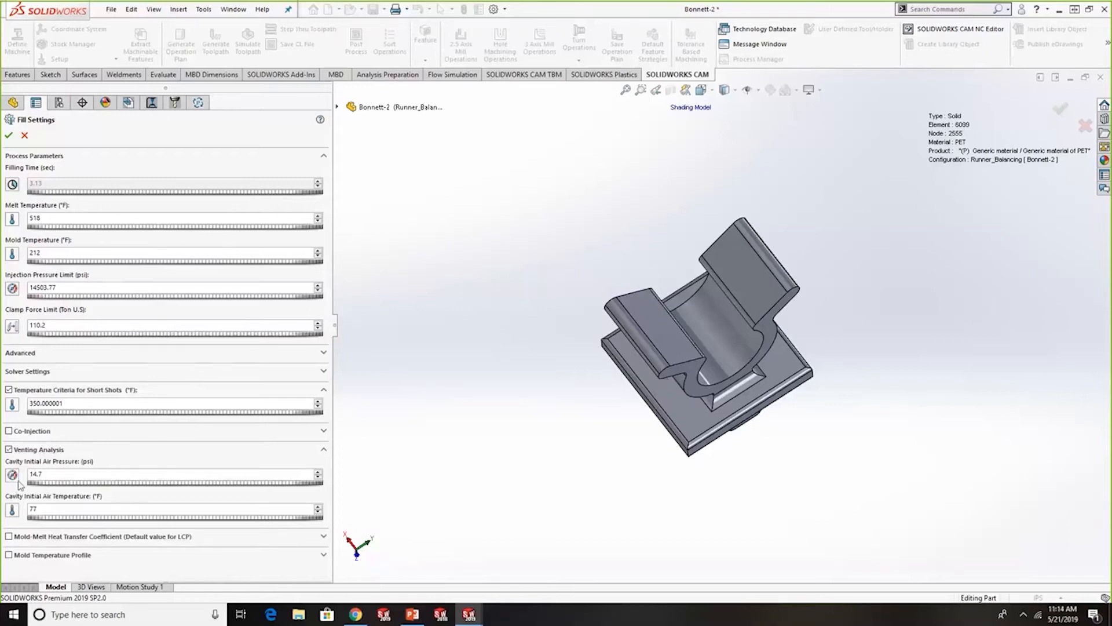
pyautogui.click(12, 453)
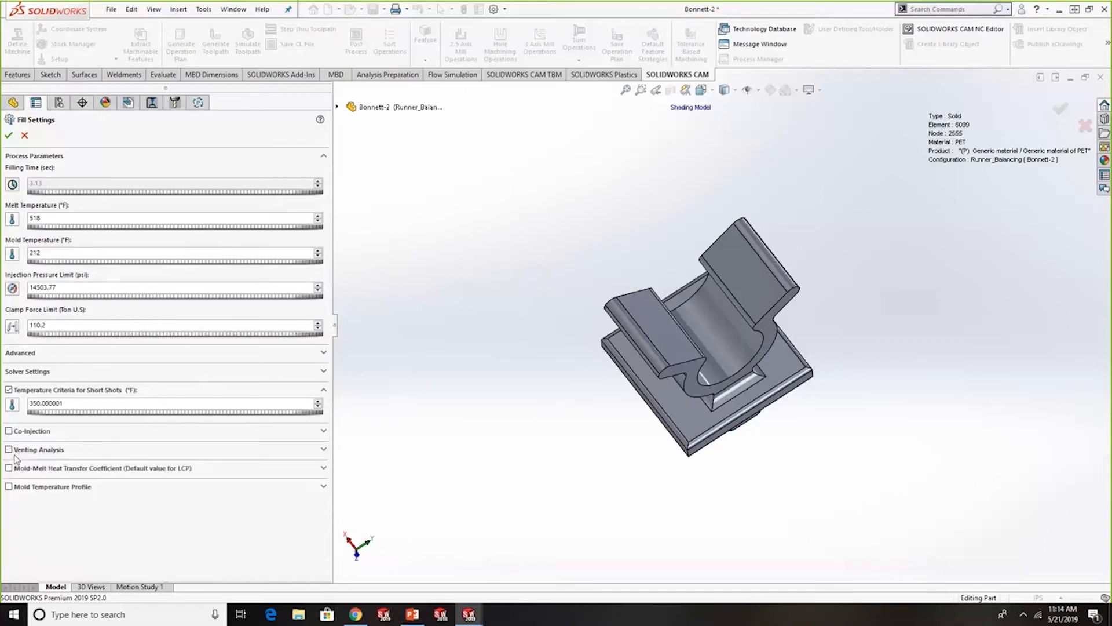
pyautogui.click(18, 432)
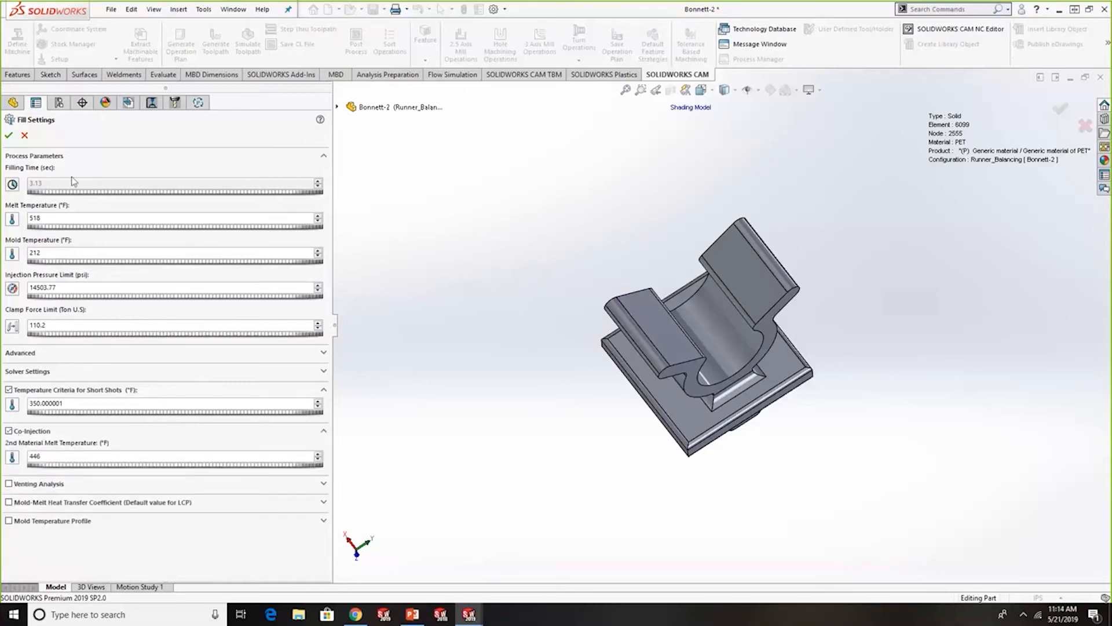
pyautogui.click(24, 135)
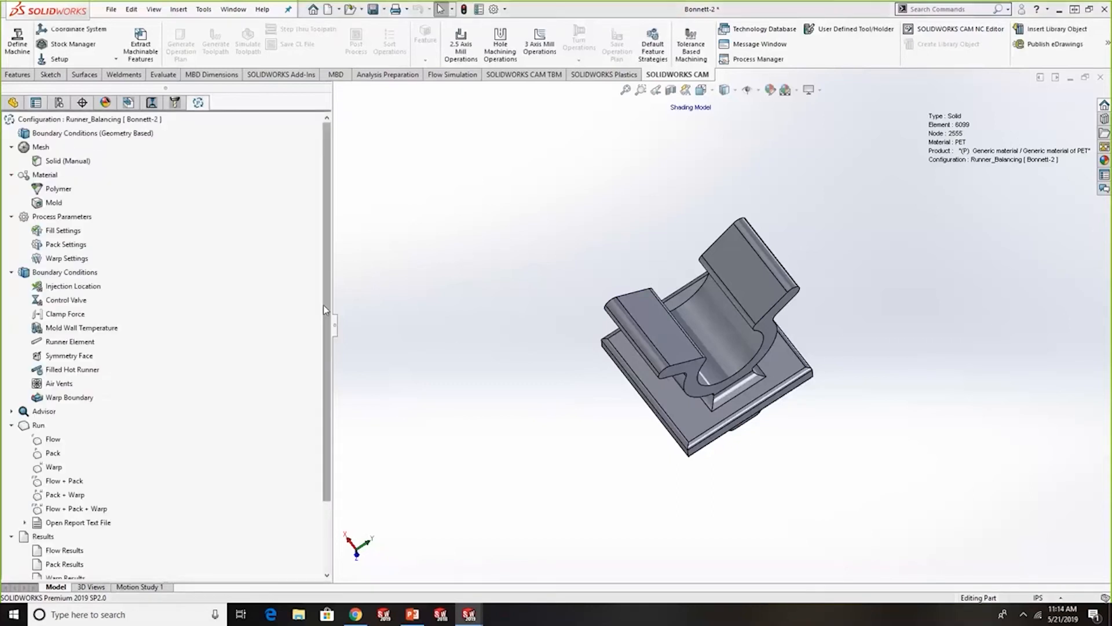
# Review the pack settings for pressure holding time, pure cooling time and residual stress calculation, and close them without changes
pyautogui.rightClick(86, 244)
pyautogui.click(109, 249)
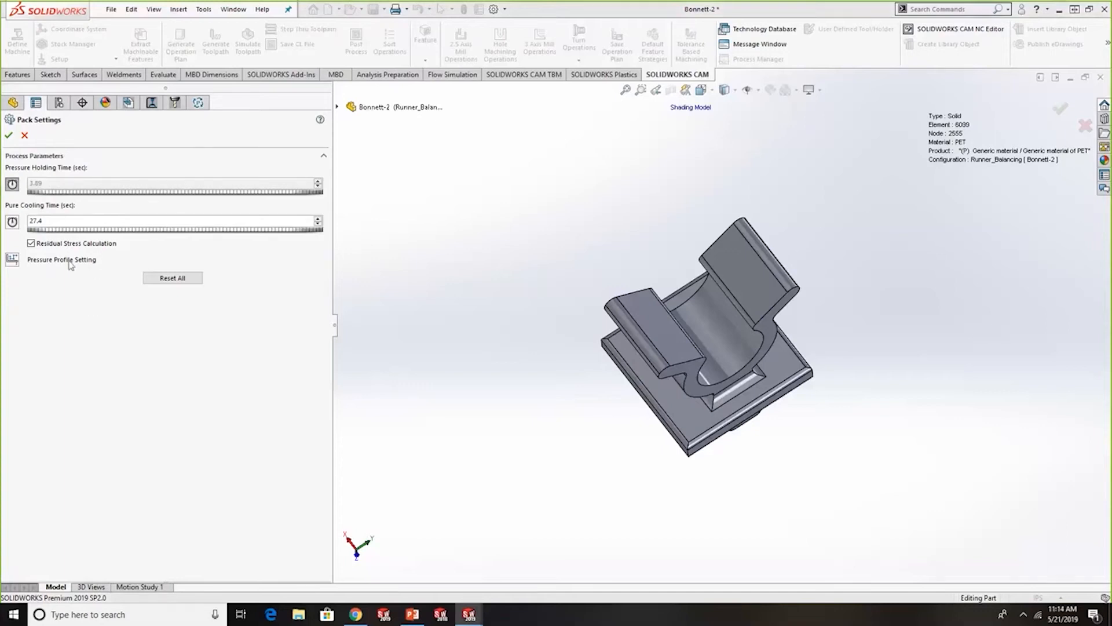
pyautogui.click(25, 135)
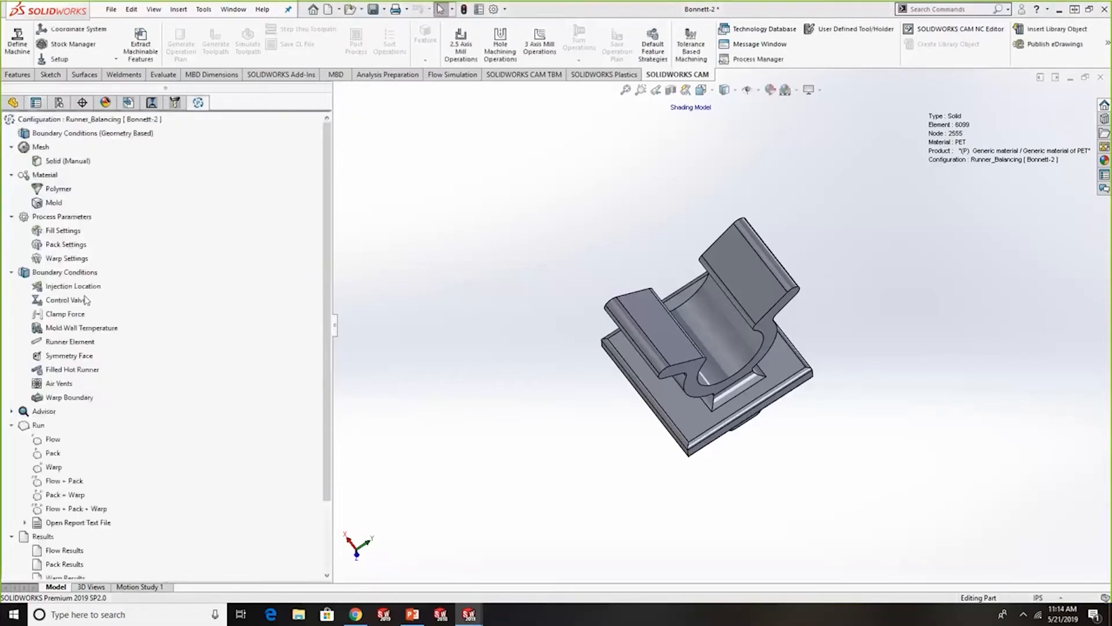
# Review the warp settings for ambient temperature and gravity direction, and close them without changes
pyautogui.rightClick(76, 263)
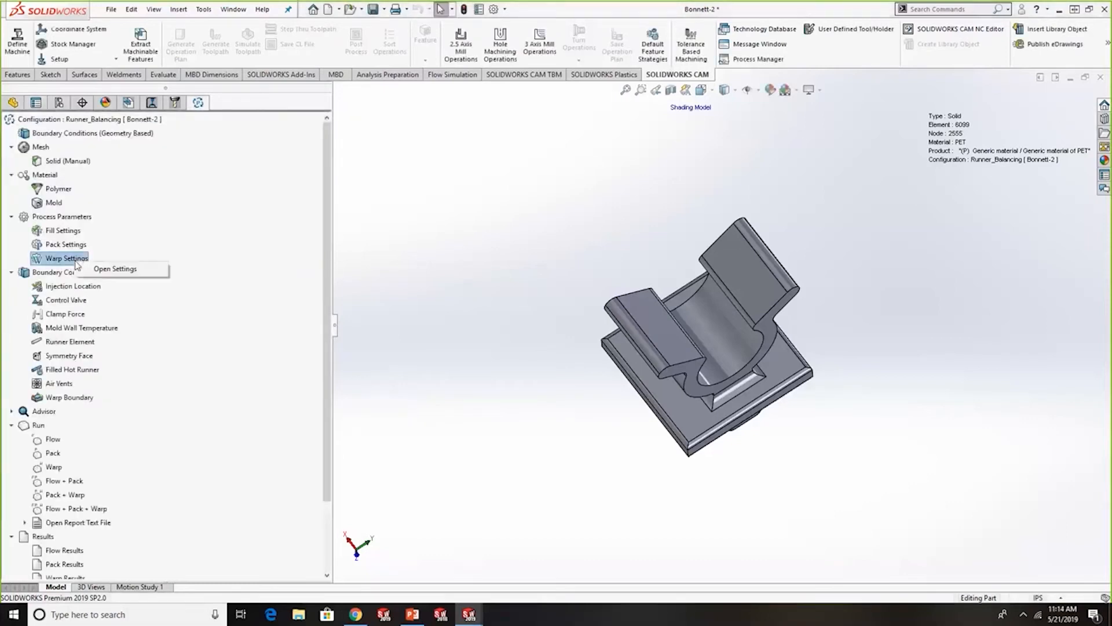
pyautogui.click(116, 268)
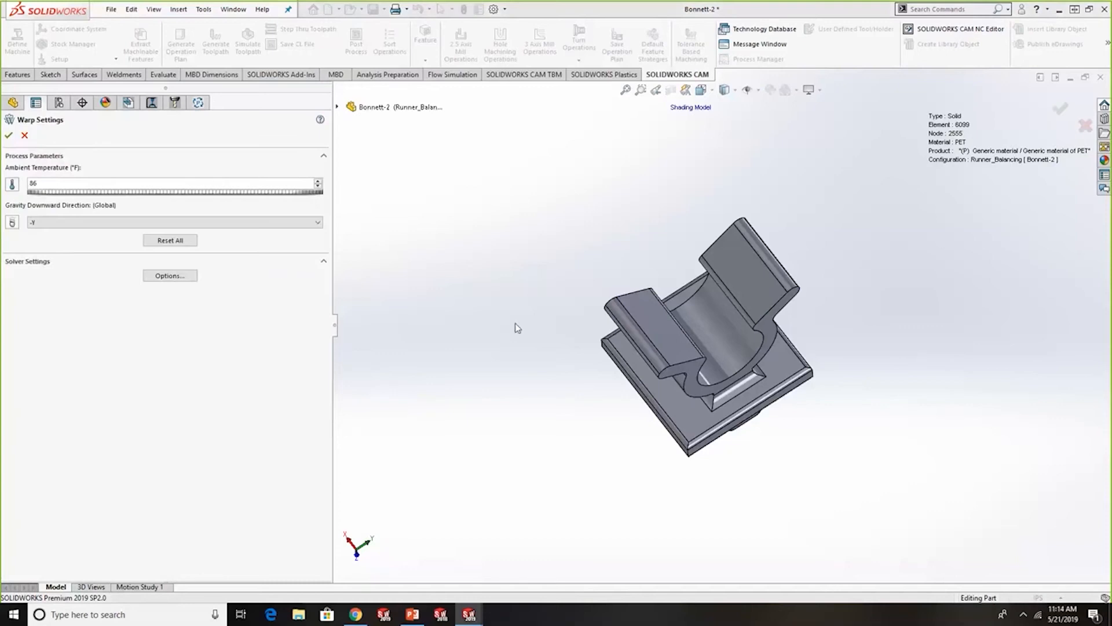
pyautogui.moveTo(546, 375); pyautogui.dragTo(484, 366, button='middle')
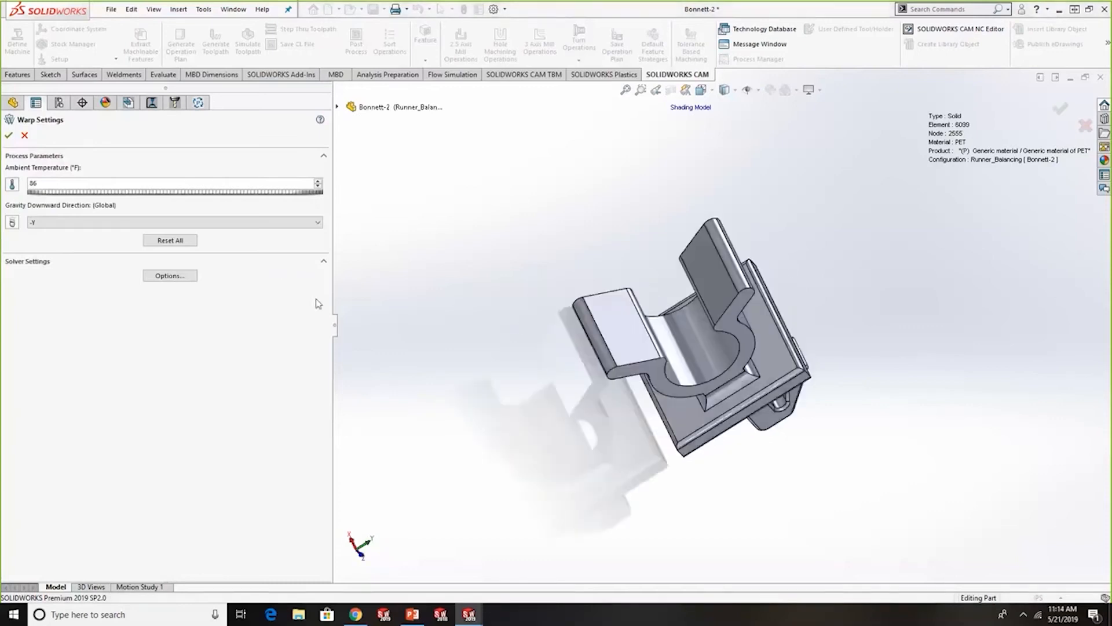
pyautogui.click(25, 135)
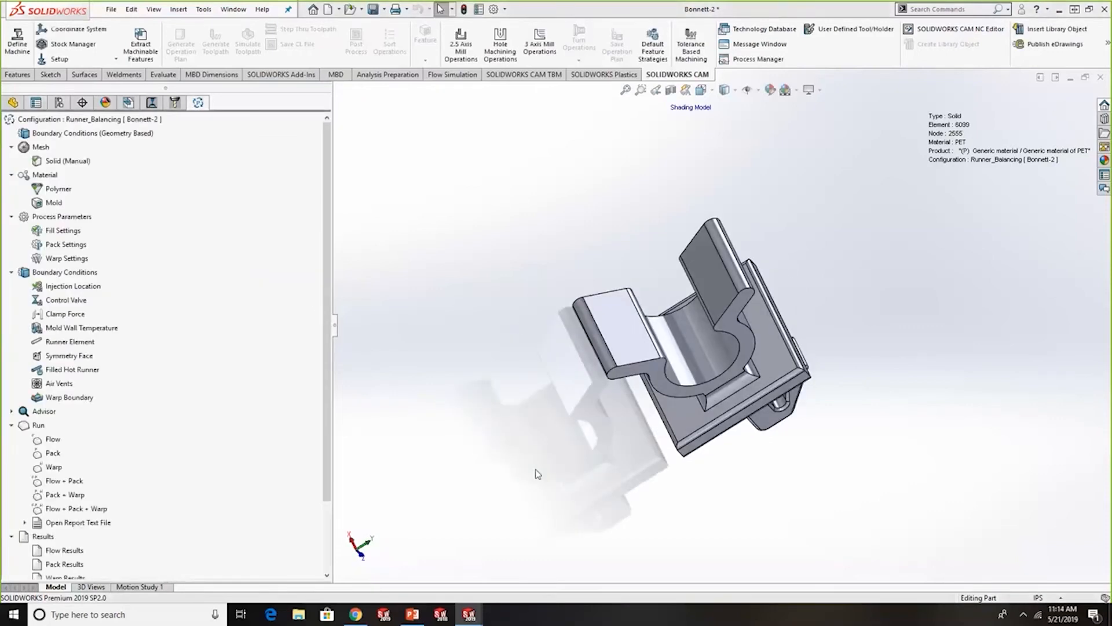
# Open the injection location settings, examine the Injection Location (Face) type on the meshed part, and return to Injection Location (Node)
pyautogui.moveTo(597, 464); pyautogui.dragTo(454, 323, button='middle')
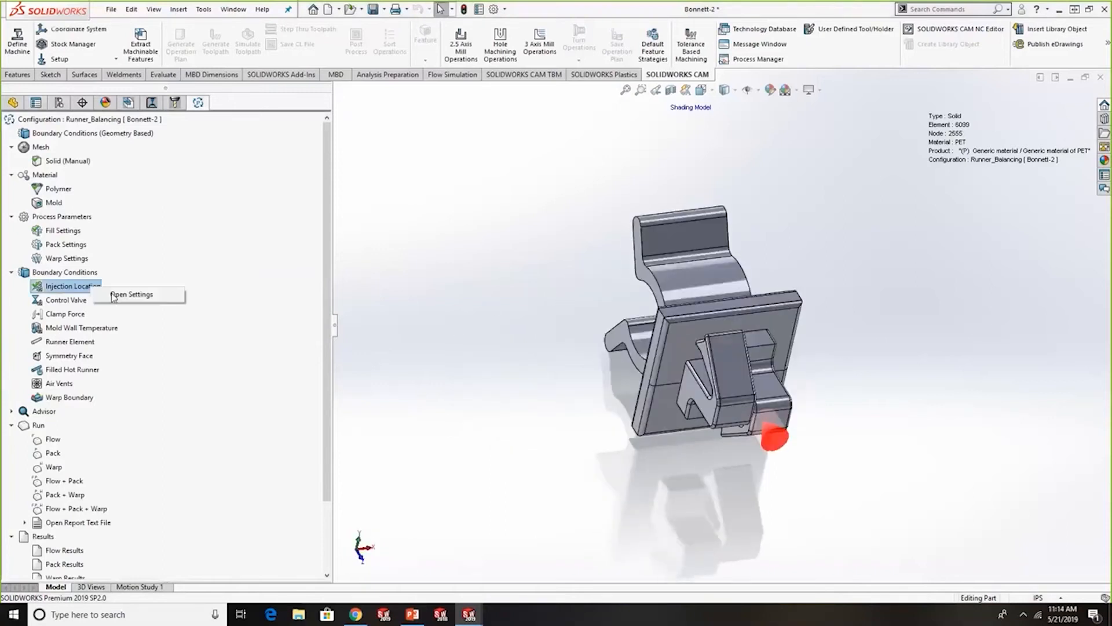
pyautogui.doubleClick(91, 286)
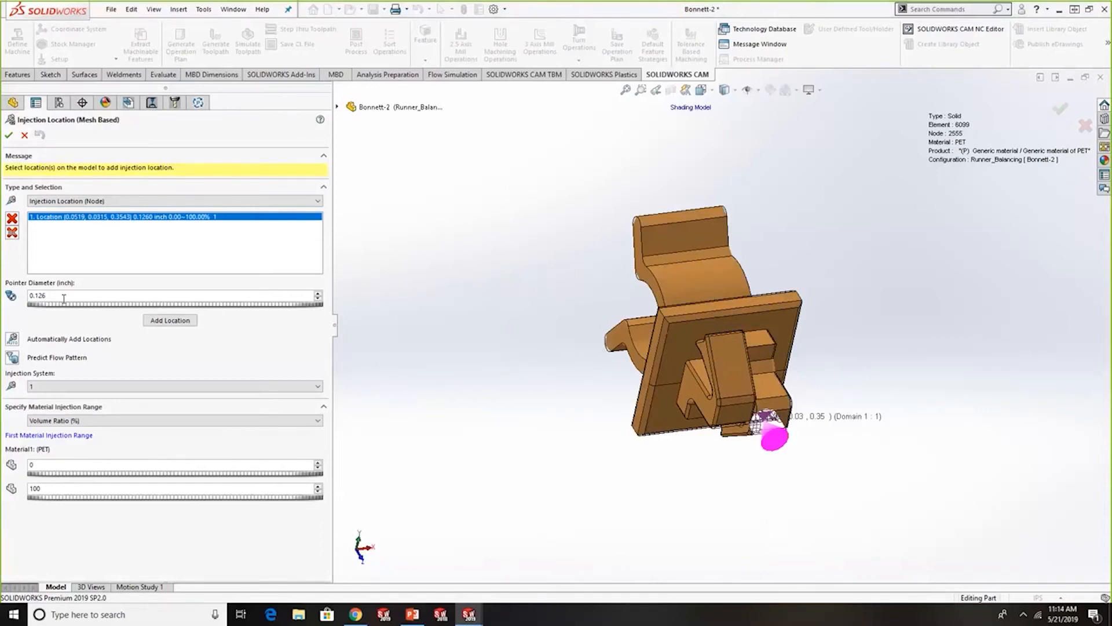
pyautogui.click(124, 202)
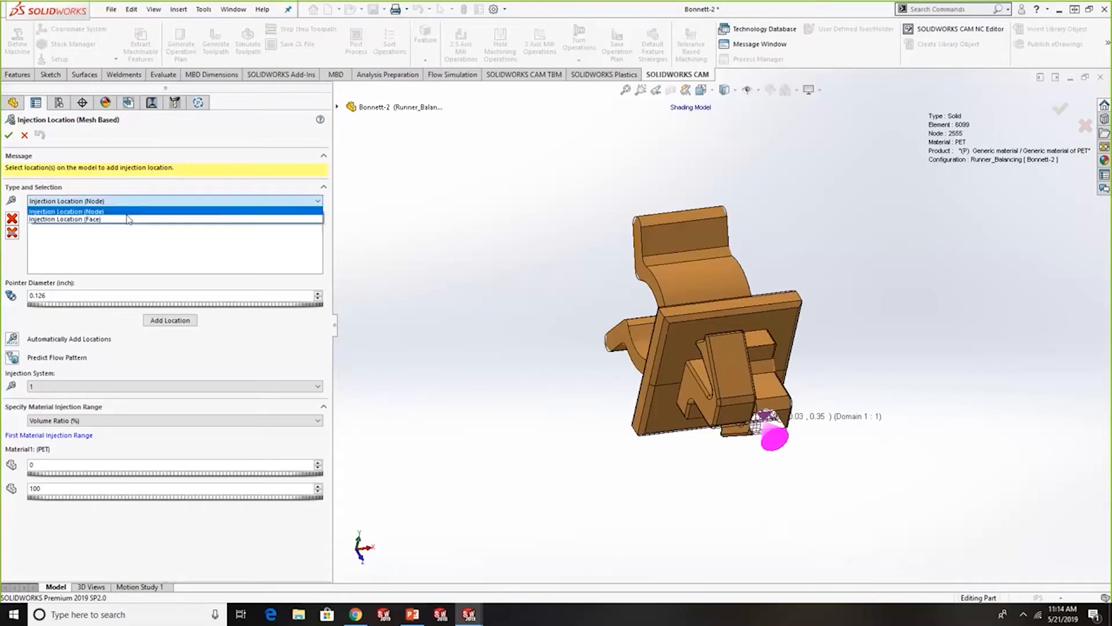
pyautogui.click(127, 222)
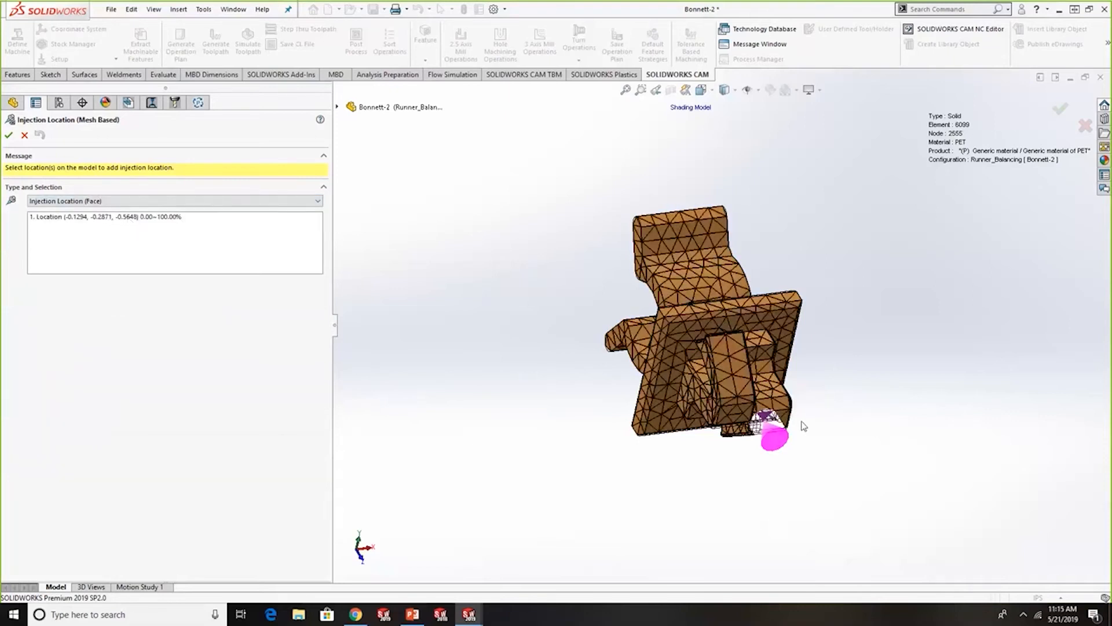
pyautogui.scroll(-5, 804, 426)
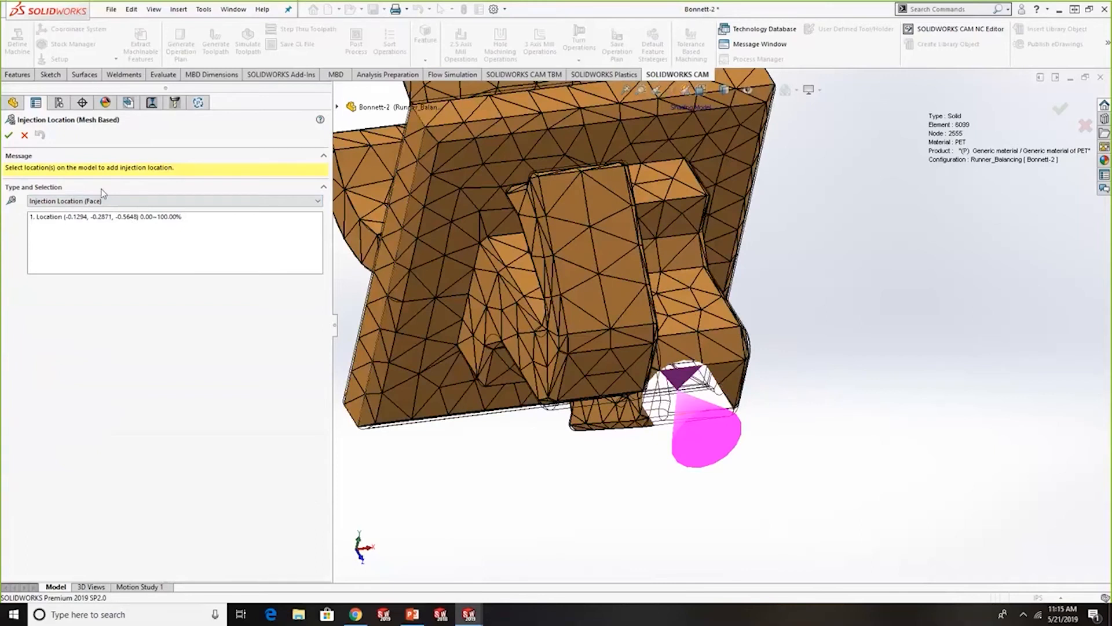
pyautogui.click(124, 203)
pyautogui.click(124, 210)
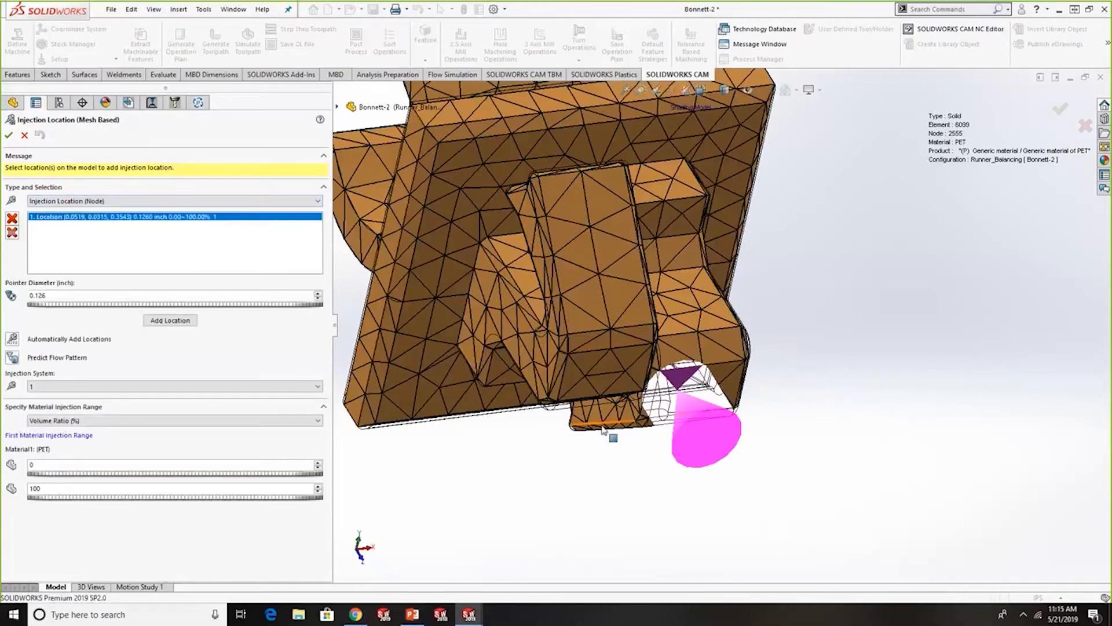
pyautogui.scroll(5, 544, 405)
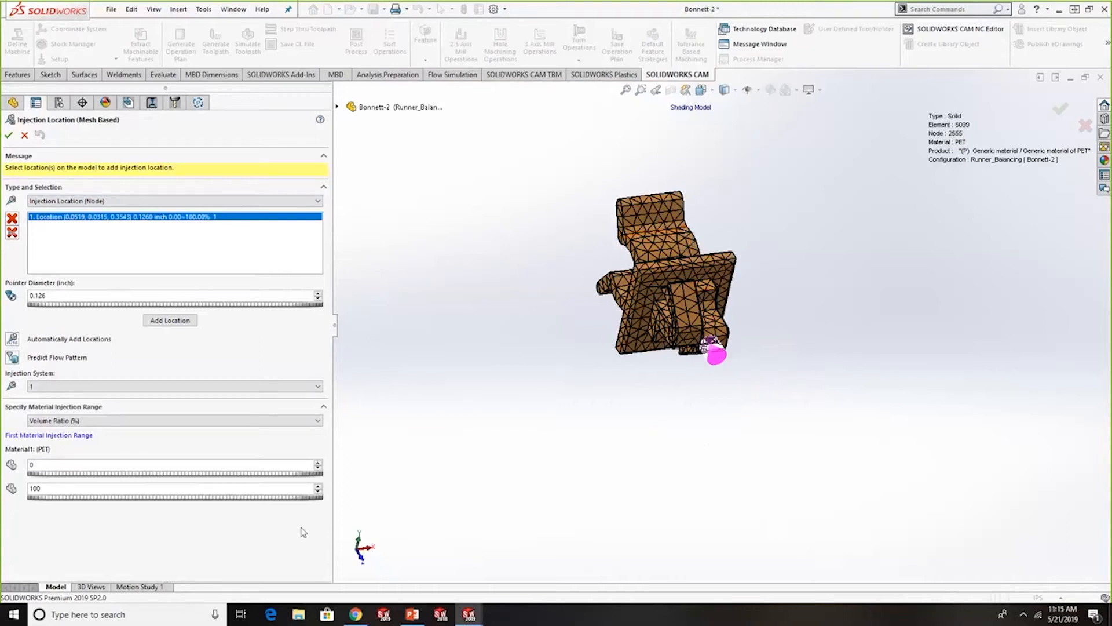
# Check the material injection range options, keep Volume Ratio (%), and accept the injection location settings
pyautogui.click(130, 422)
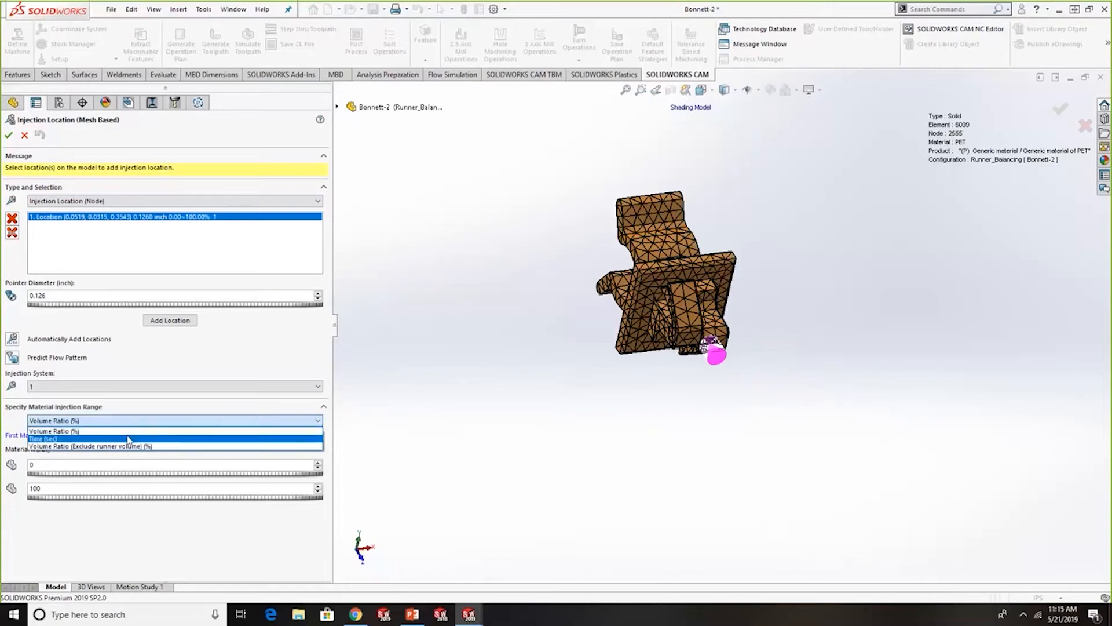
pyautogui.click(133, 432)
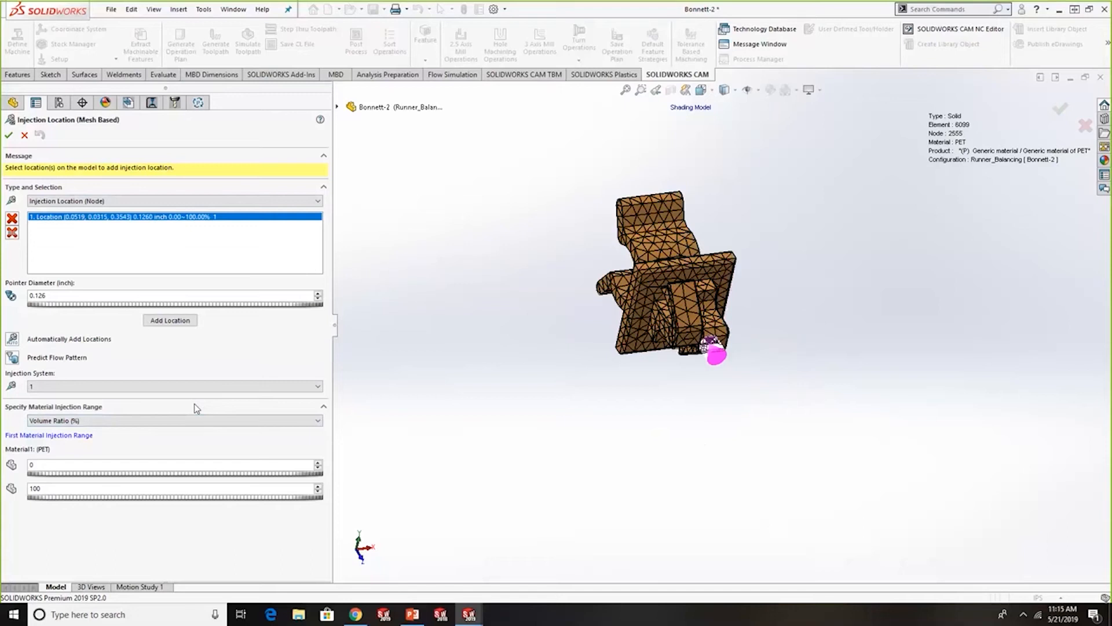
pyautogui.click(9, 135)
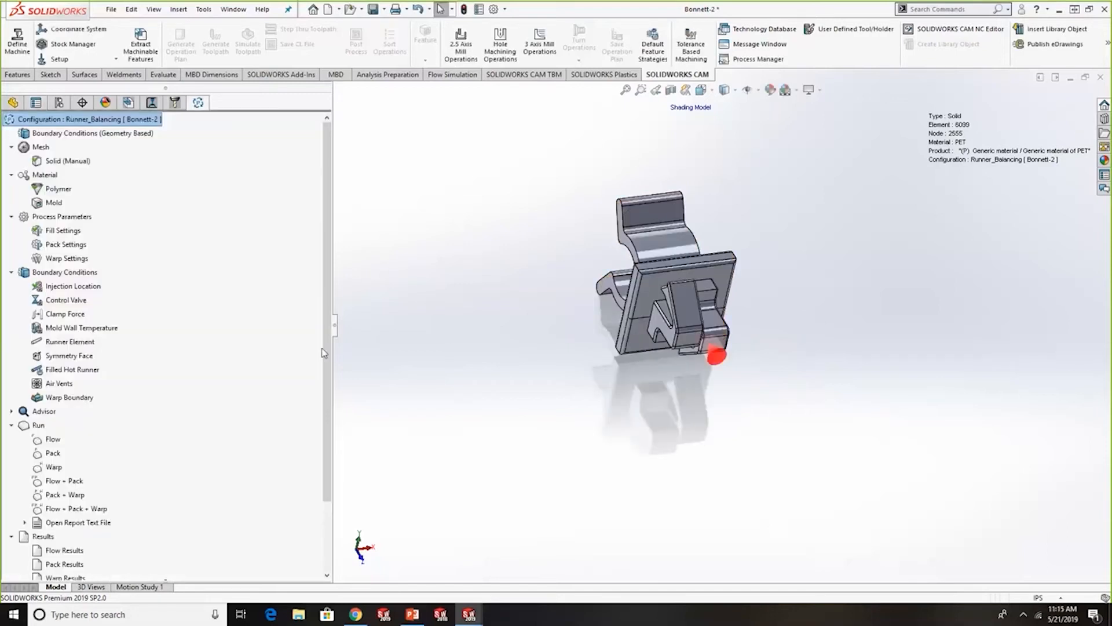
# Open the flow results and play the Fill Time animation to examine how the part fills from the injection location
pyautogui.moveTo(433, 361); pyautogui.dragTo(467, 440, button='middle')
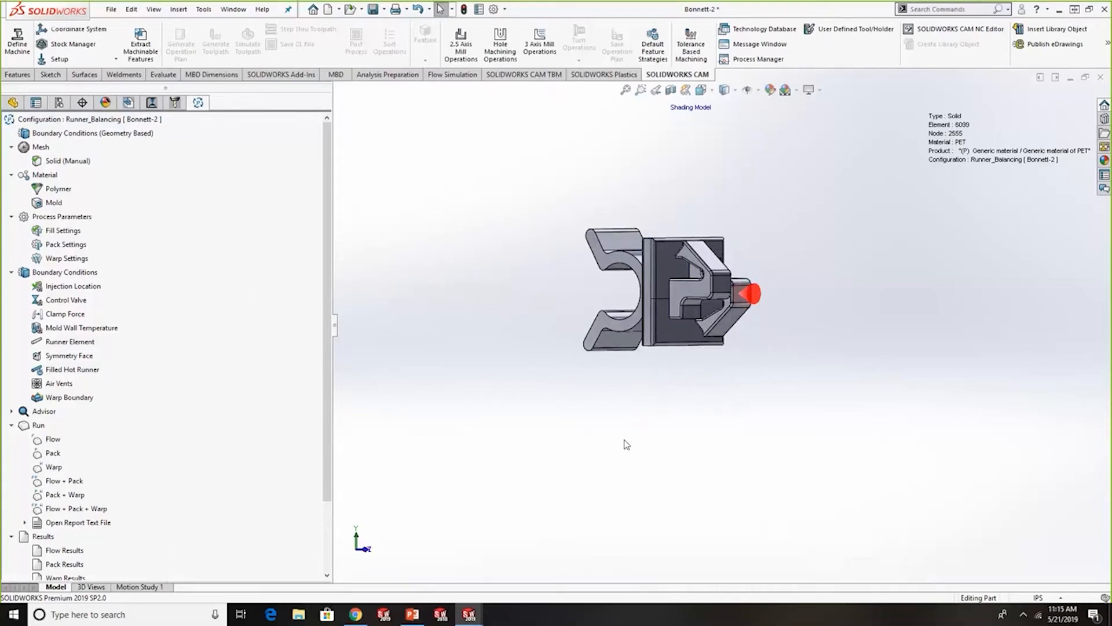
pyautogui.scroll(-2, 159, 489)
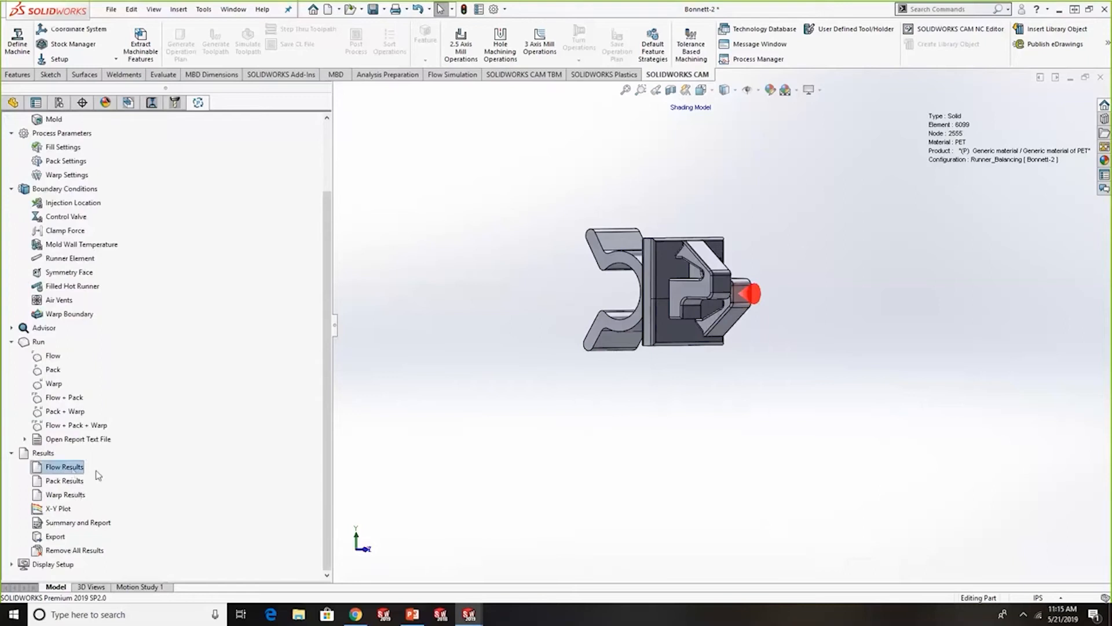
pyautogui.doubleClick(74, 472)
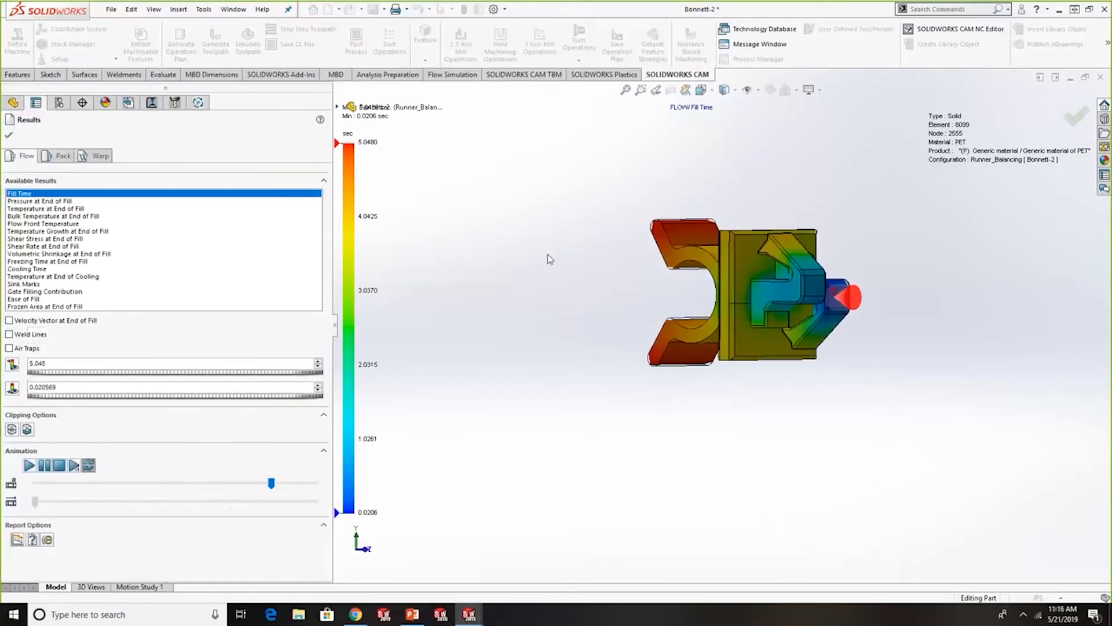
pyautogui.moveTo(509, 315); pyautogui.dragTo(562, 366, button='middle')
pyautogui.scroll(-3, 857, 331)
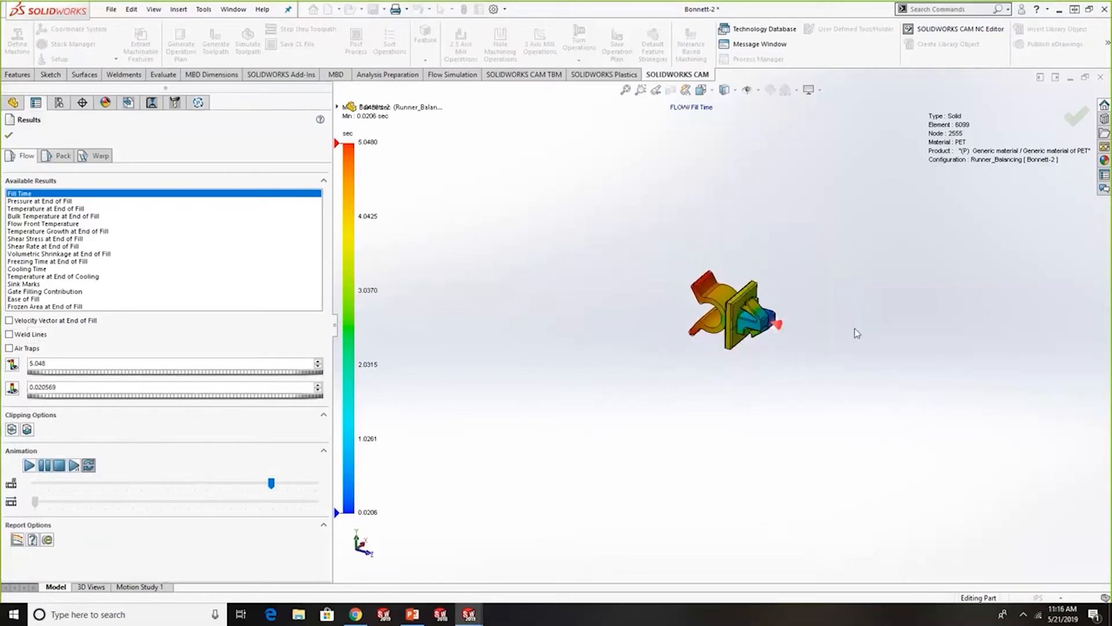
pyautogui.click(29, 465)
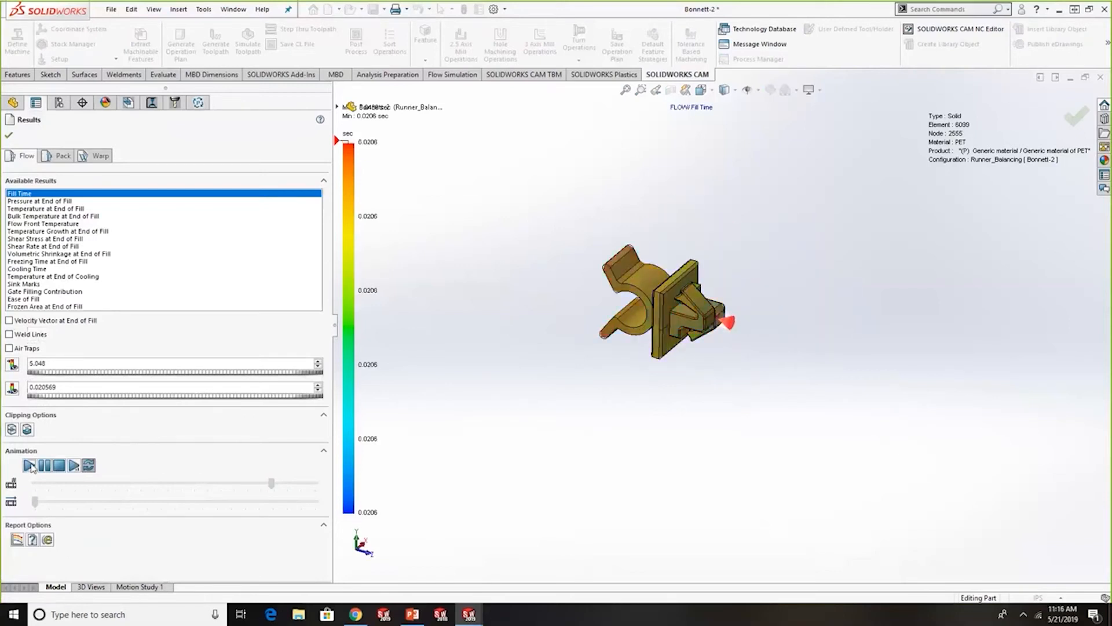
pyautogui.scroll(-1, 617, 284)
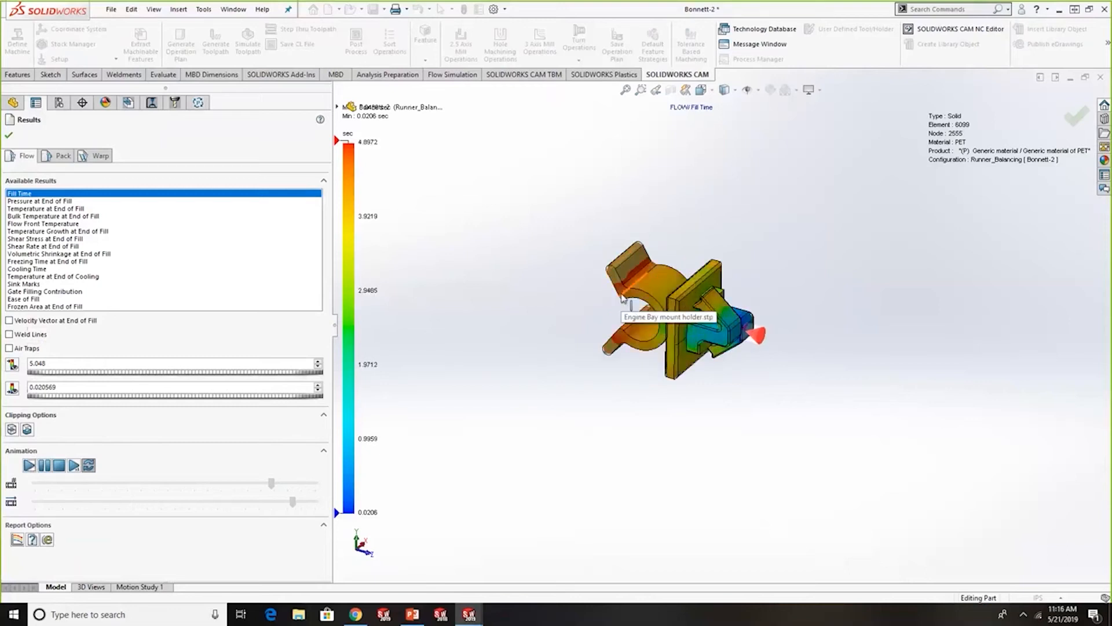
pyautogui.scroll(-2, 687, 297)
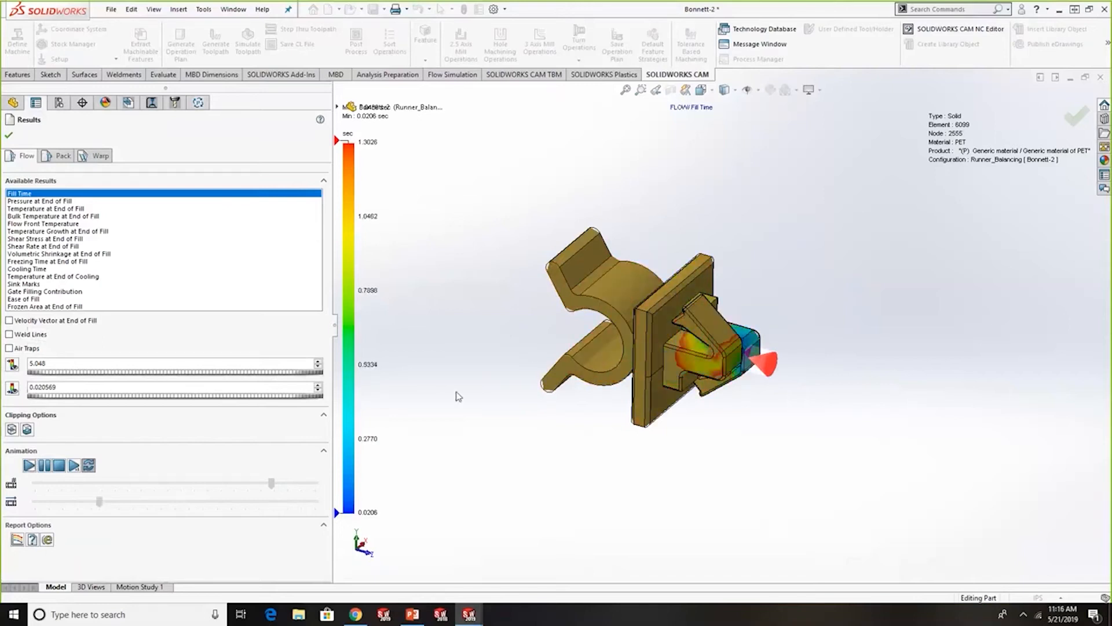
# Stop the Fill Time animation, read the Results Adviser's explanation of fill time, close it, and examine the filled part
pyautogui.click(59, 467)
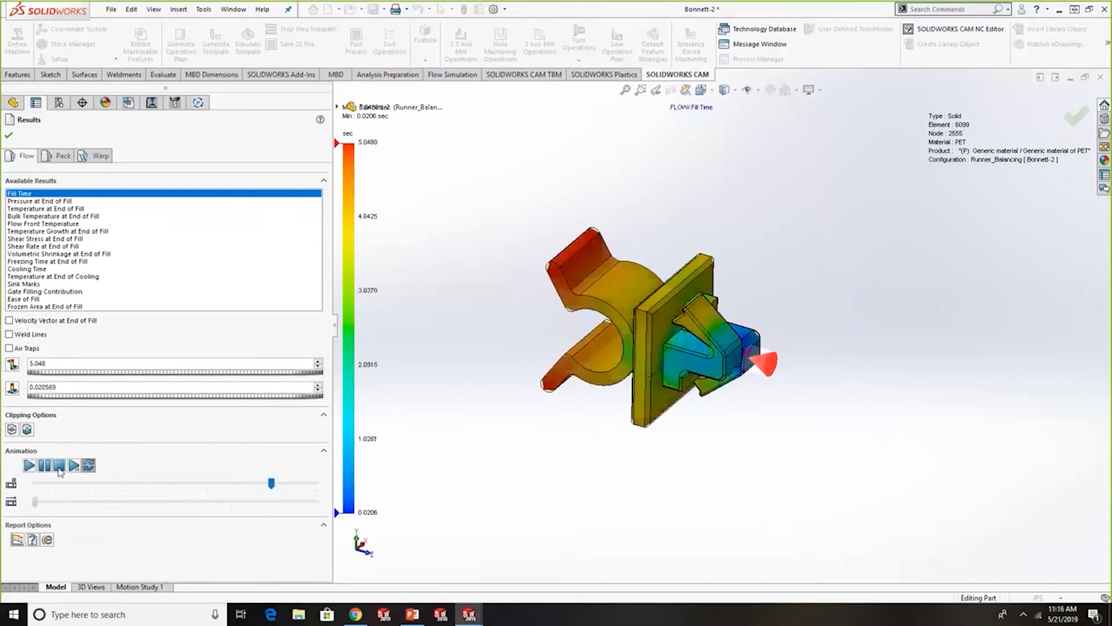
pyautogui.click(33, 540)
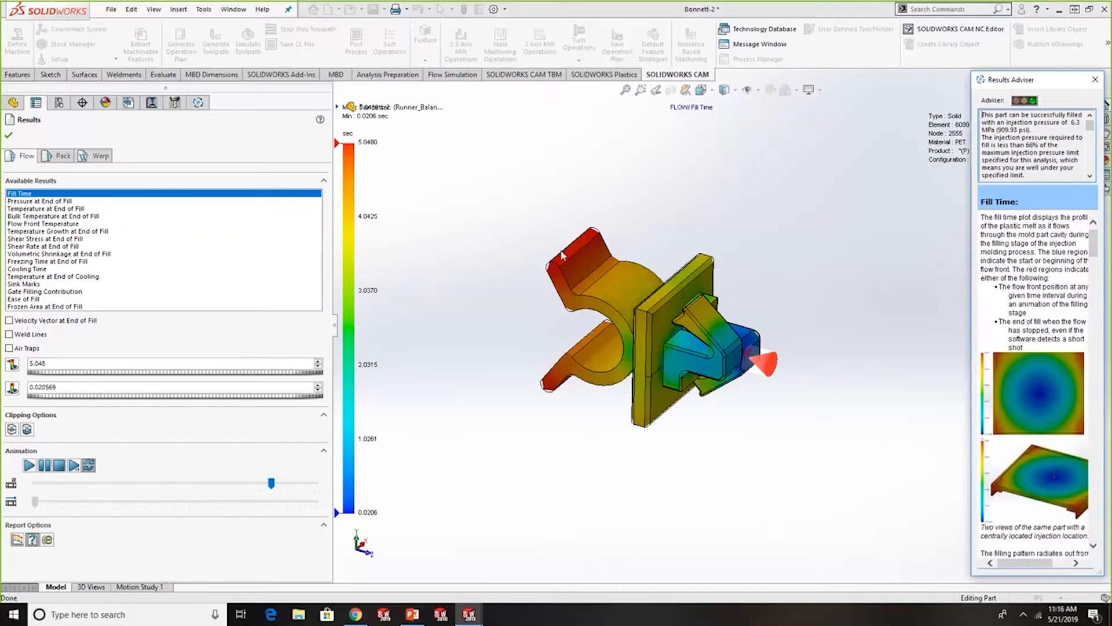
pyautogui.click(1097, 81)
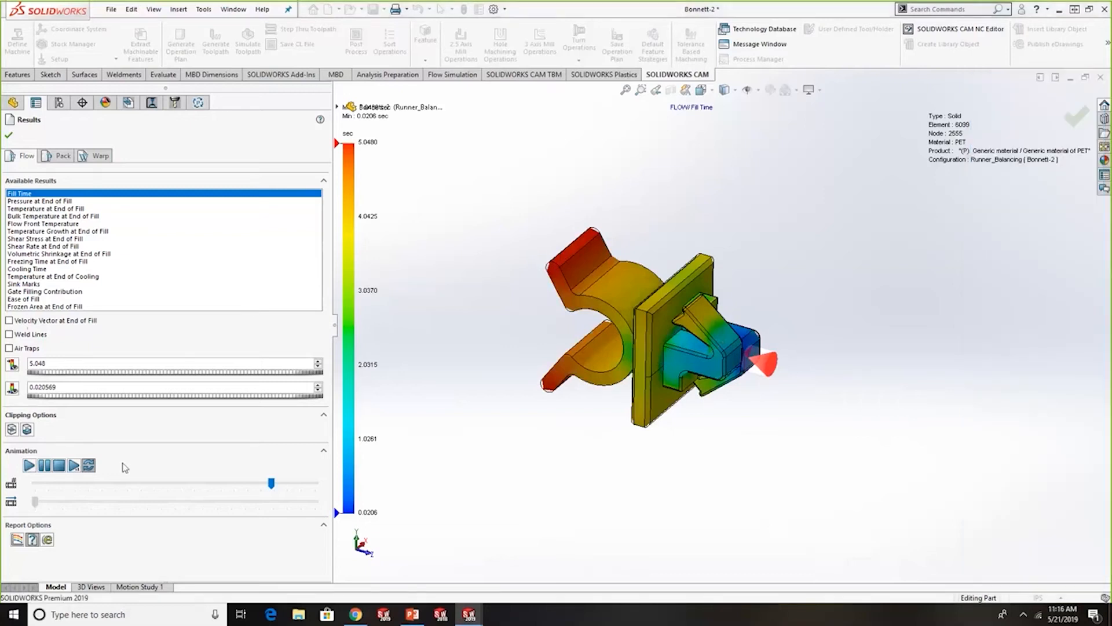
pyautogui.scroll(-1, 655, 343)
pyautogui.moveTo(655, 342); pyautogui.dragTo(698, 380, button='middle')
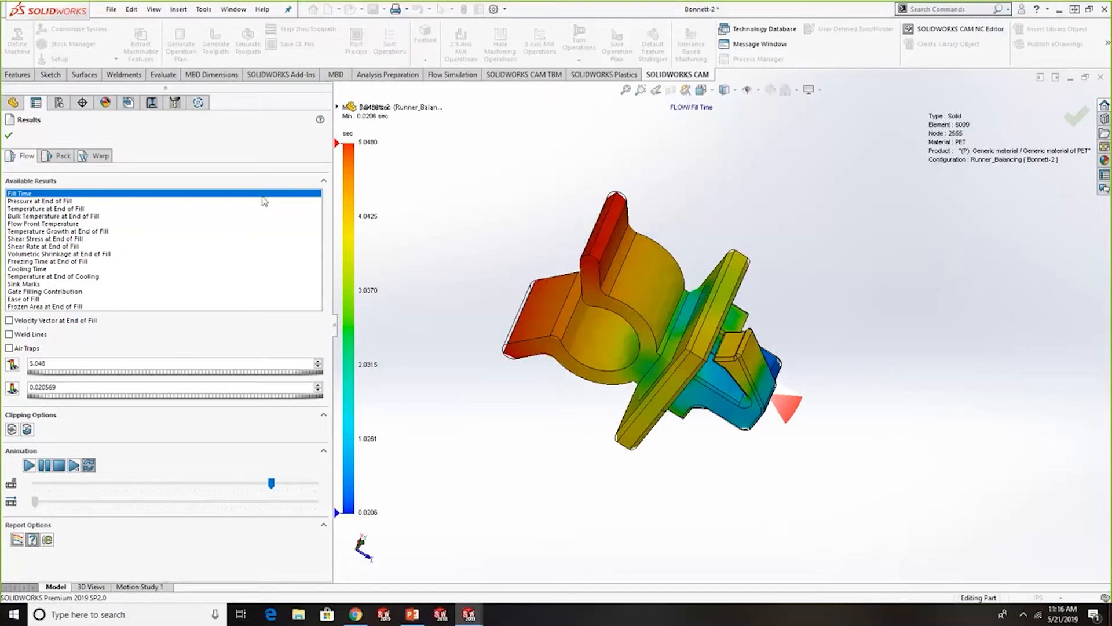
# Display the weld lines on the transparent model and examine their location around the snap-fit legs from several angles
pyautogui.click(42, 336)
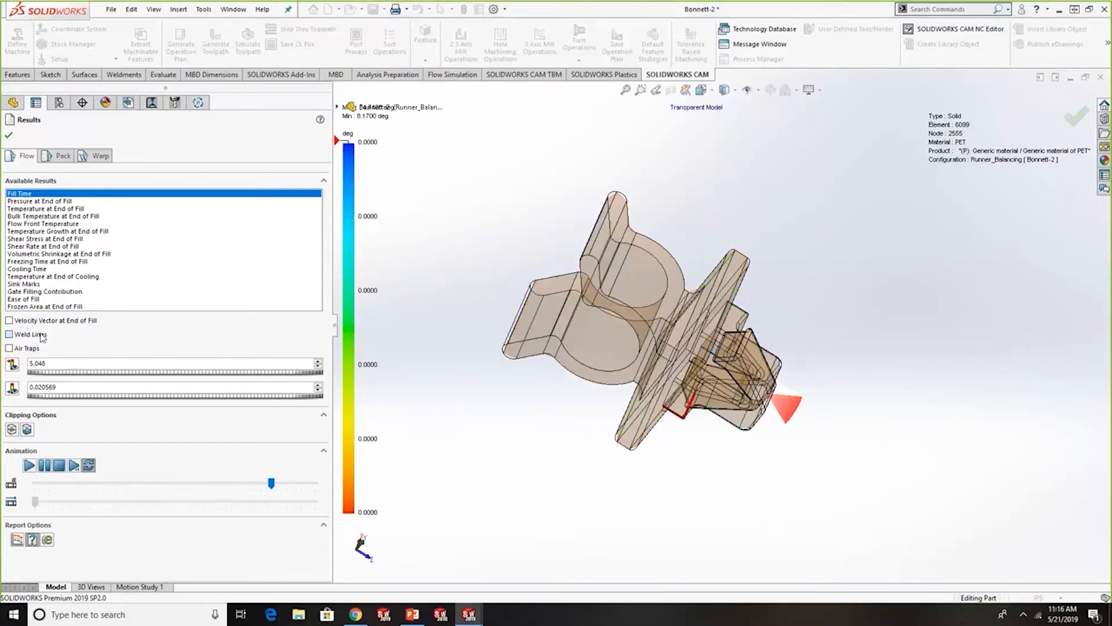
pyautogui.moveTo(550, 428); pyautogui.dragTo(582, 400, button='middle')
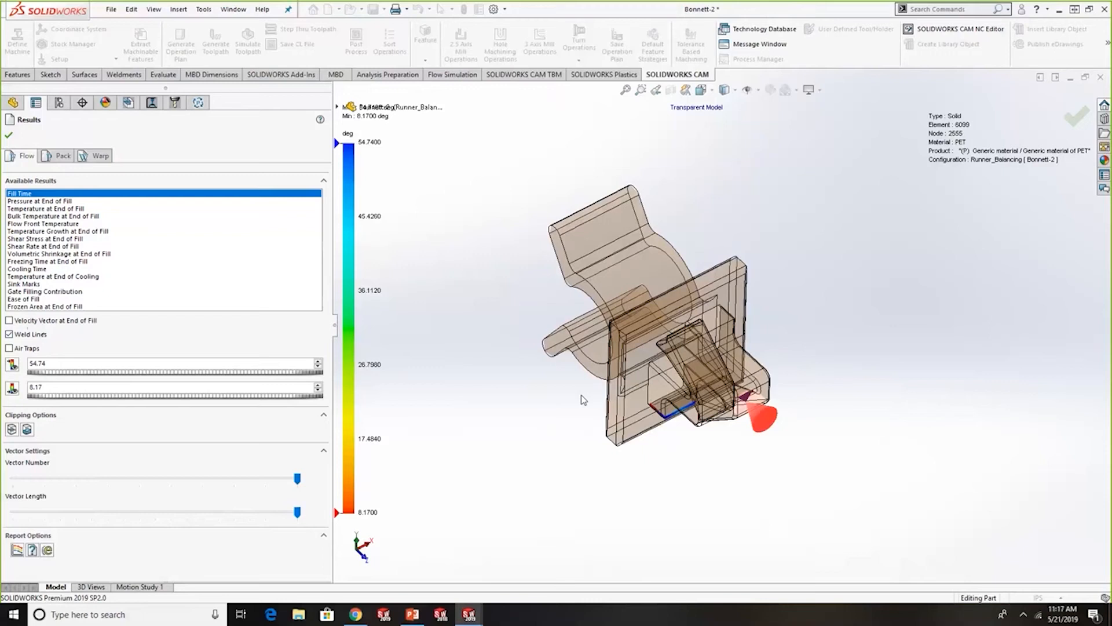
pyautogui.moveTo(755, 367)
pyautogui.mouseDown(button='middle')
pyautogui.moveTo(792, 414)
pyautogui.moveTo(883, 374)
pyautogui.moveTo(817, 365)
pyautogui.moveTo(812, 390)
pyautogui.moveTo(753, 377)
pyautogui.mouseUp(button='middle')
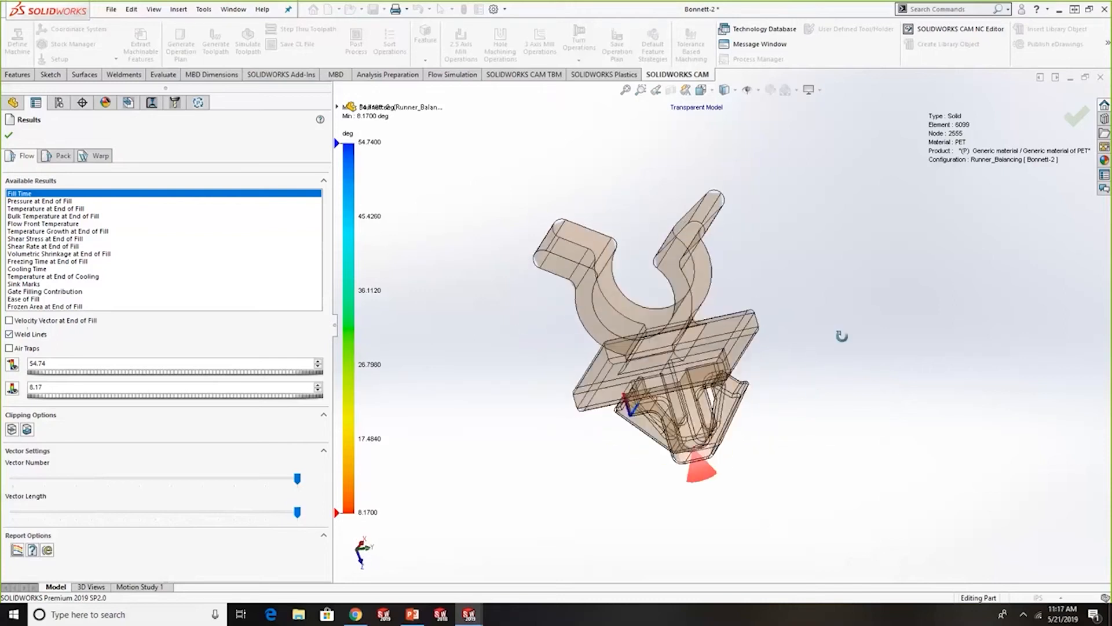
pyautogui.moveTo(637, 346); pyautogui.dragTo(696, 283, button='middle')
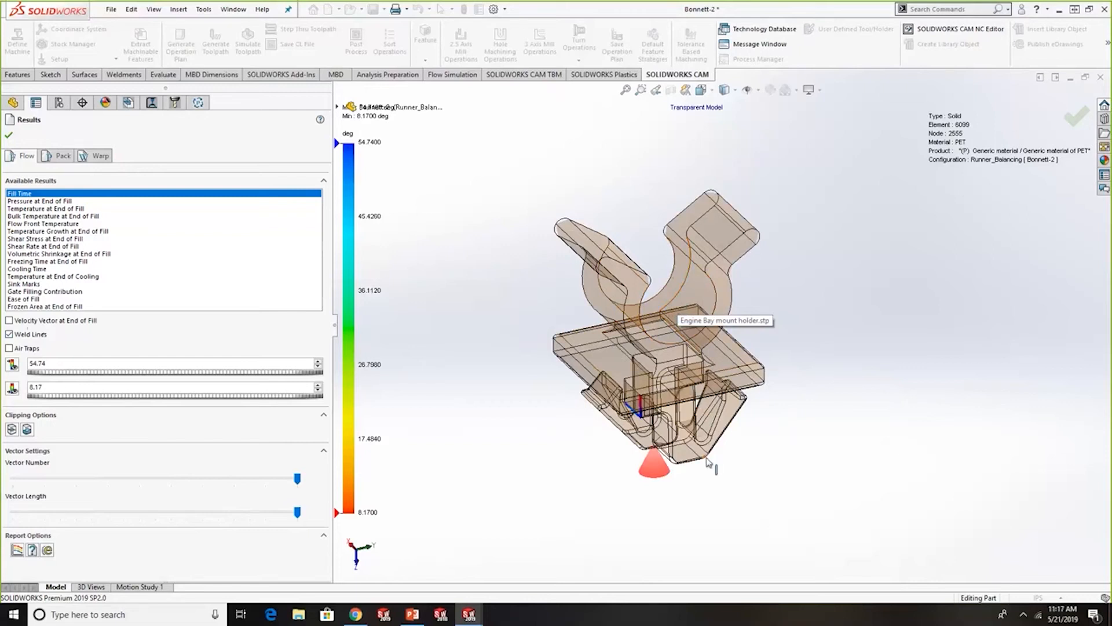
pyautogui.moveTo(766, 449); pyautogui.dragTo(754, 424, button='middle')
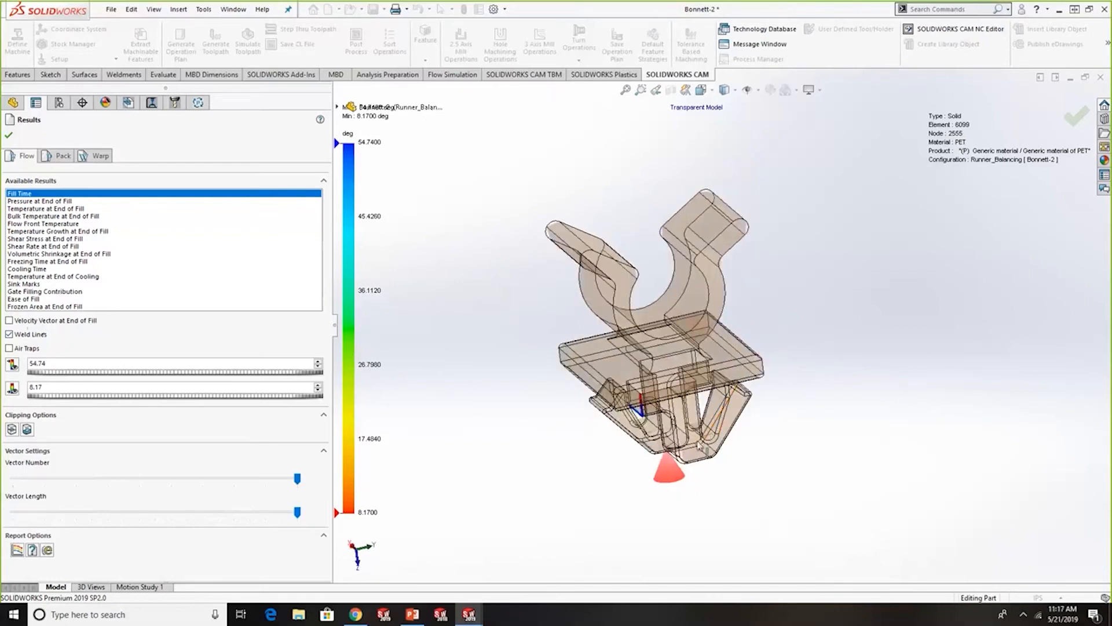
pyautogui.moveTo(702, 447); pyautogui.dragTo(773, 432, button='middle')
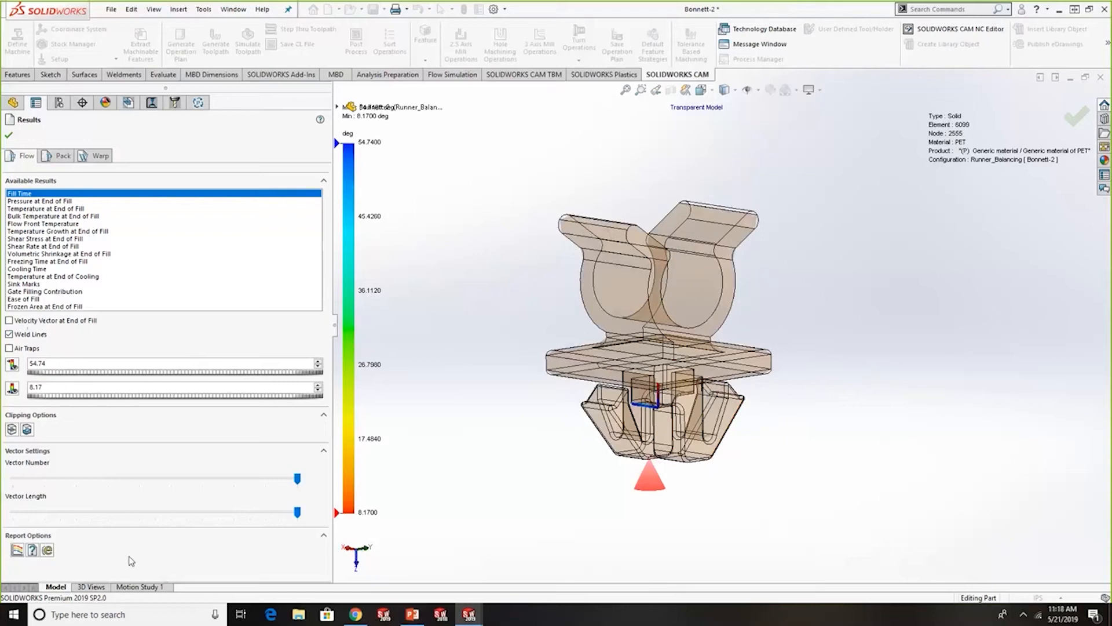
# Replace the weld lines display with the air traps on the Fill Time plot and examine their locations on the part
pyautogui.click(30, 335)
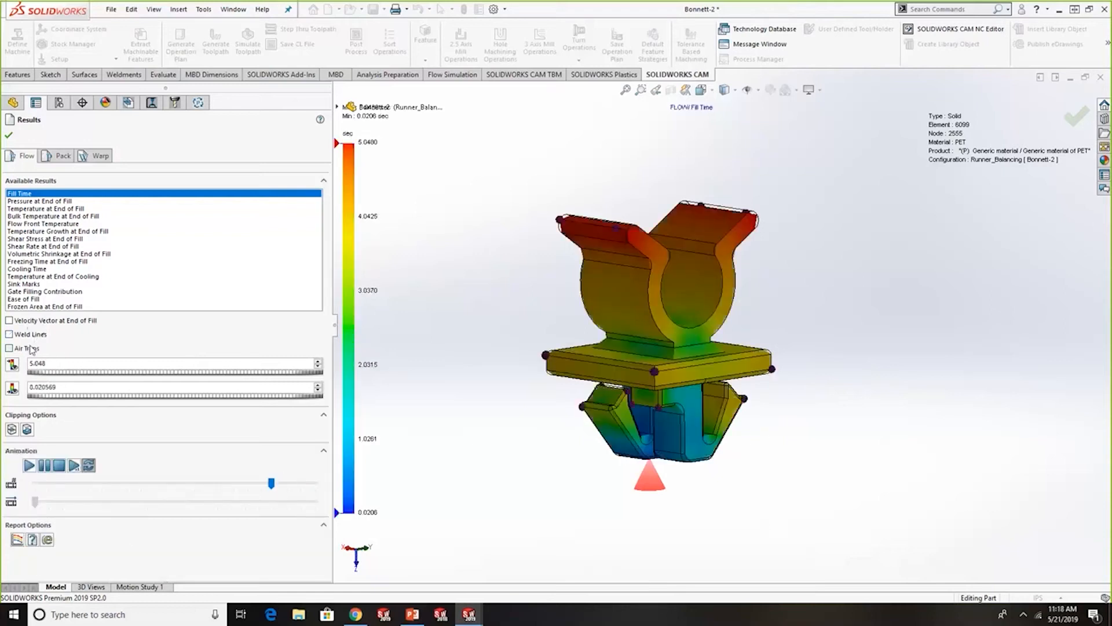
pyautogui.click(30, 348)
pyautogui.moveTo(665, 521); pyautogui.dragTo(697, 341, button='middle')
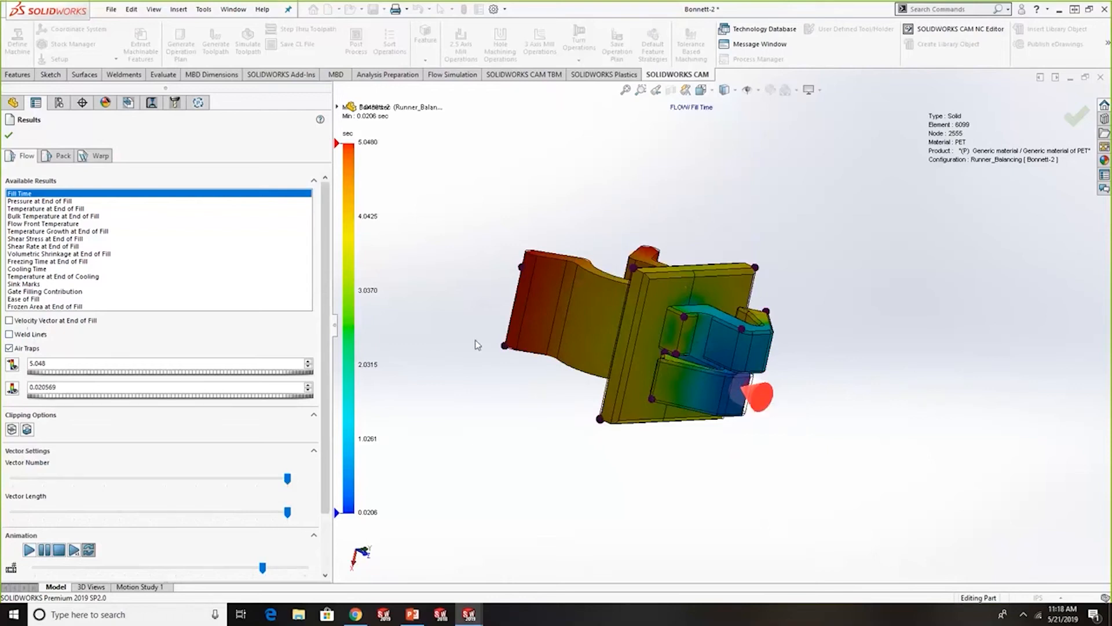
# Display the Pressure at End of Fill plot, hide the air traps, and examine the pressure distribution across the part
pyautogui.click(67, 202)
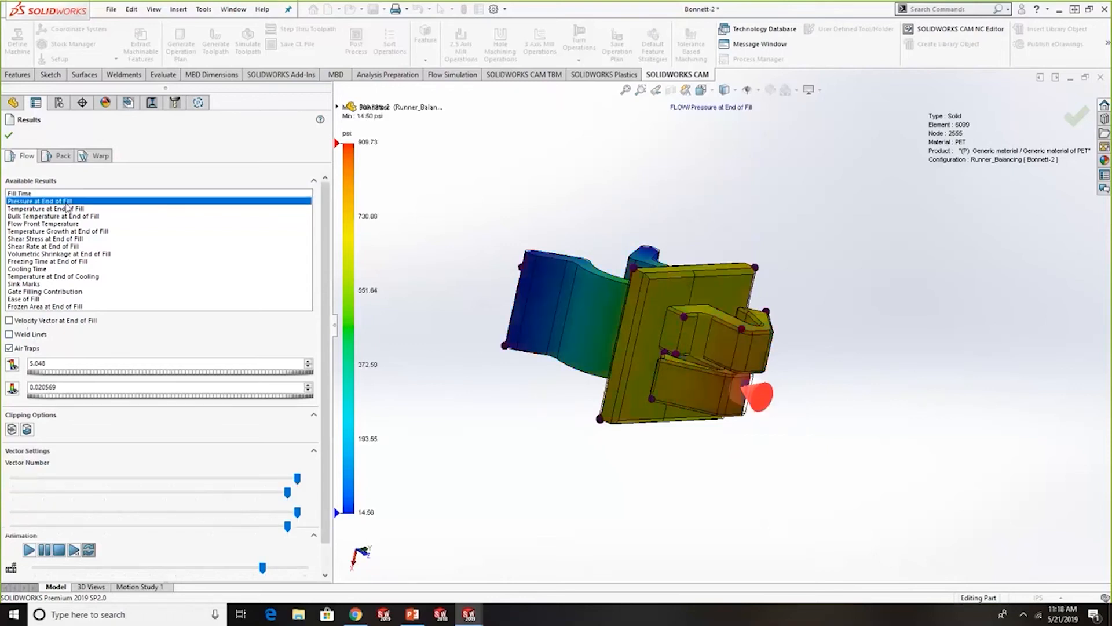
pyautogui.click(37, 348)
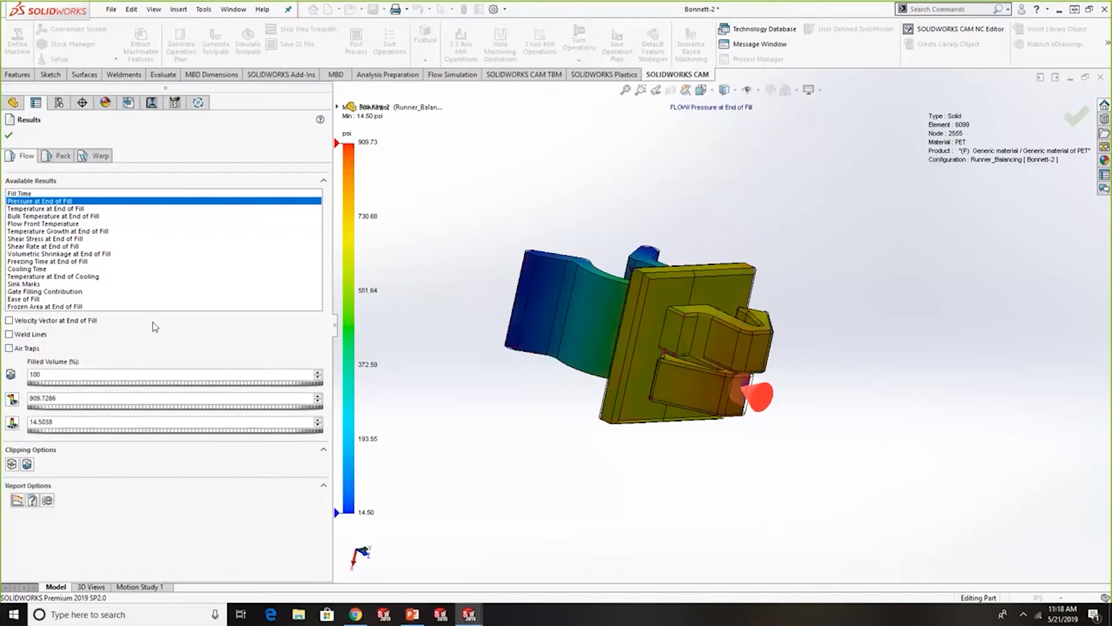
pyautogui.moveTo(571, 292); pyautogui.dragTo(596, 461, button='middle')
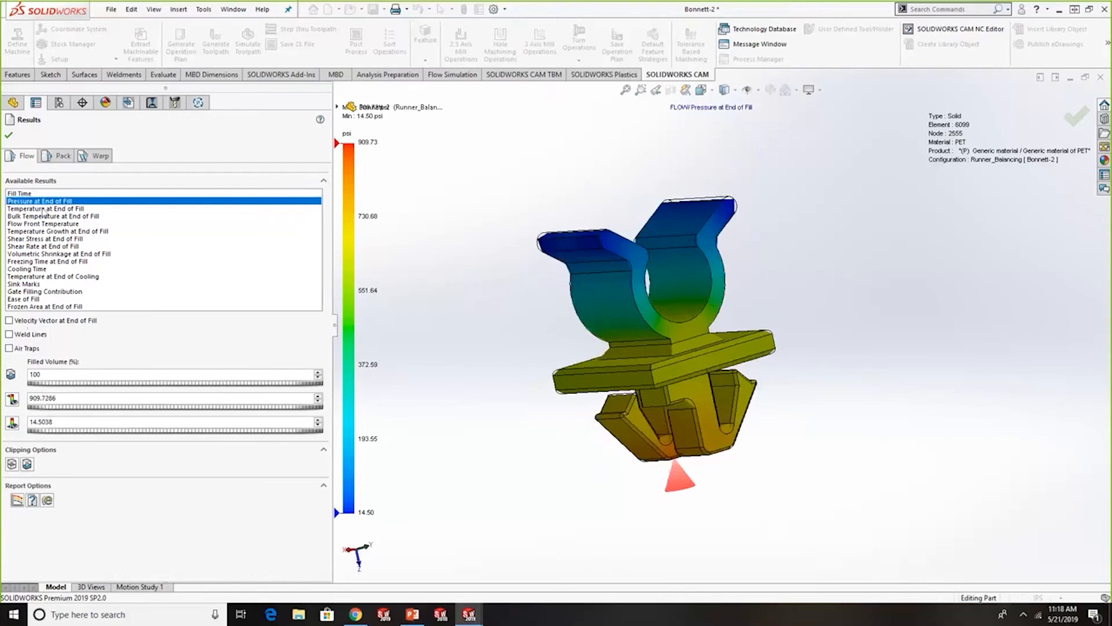
# Examine the Ease of Fill plot around the part and display the Frozen Area at End of Fill plot
pyautogui.click(50, 299)
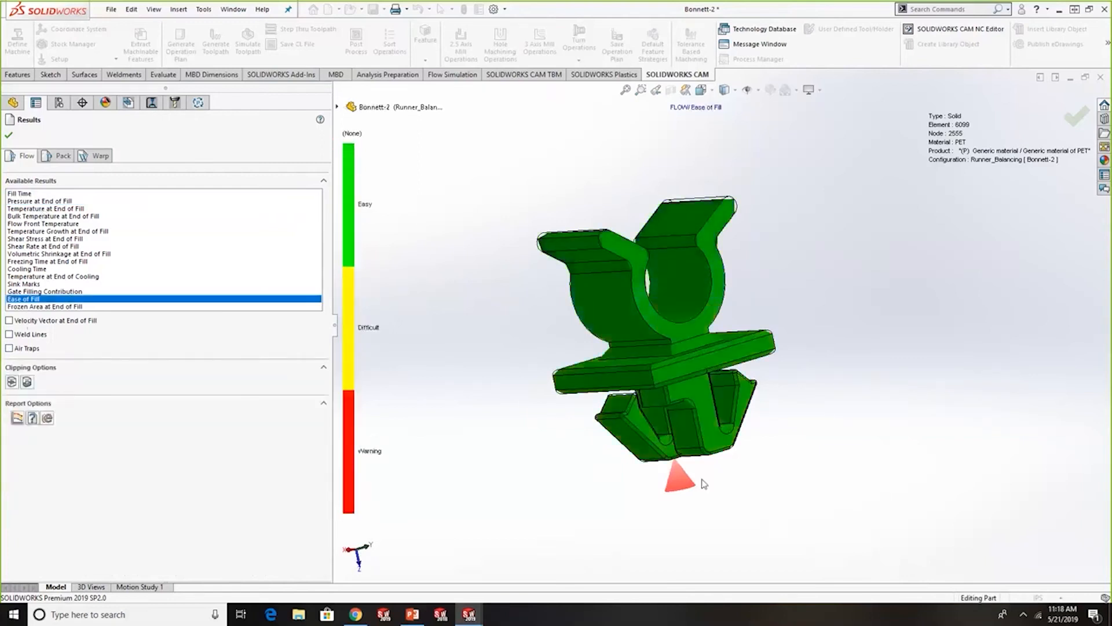
pyautogui.moveTo(705, 483); pyautogui.dragTo(650, 443, button='middle')
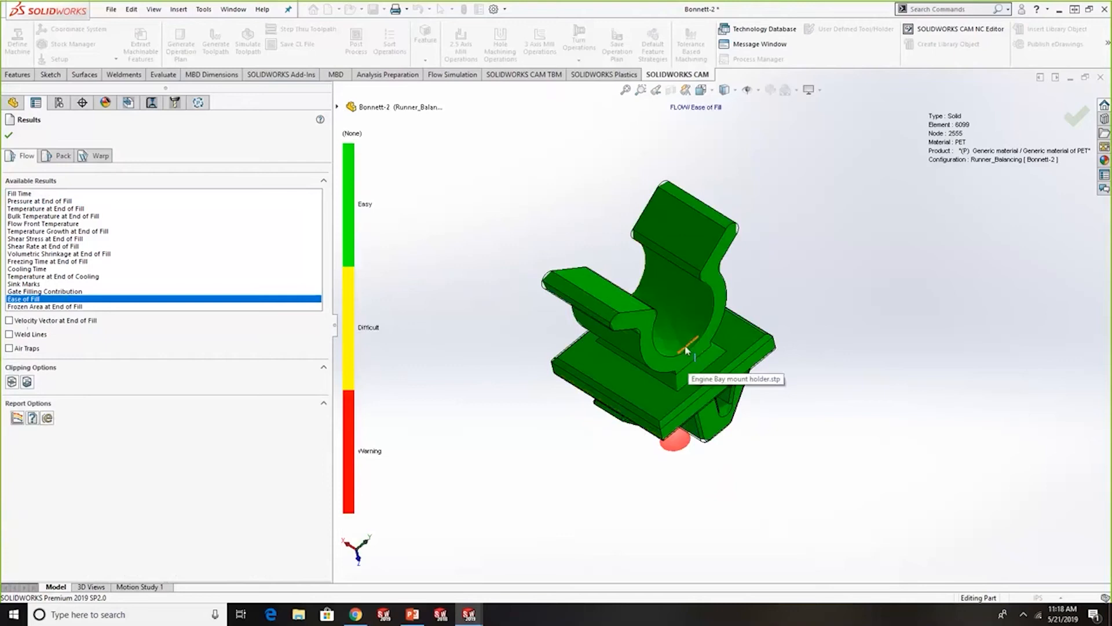
pyautogui.click(63, 306)
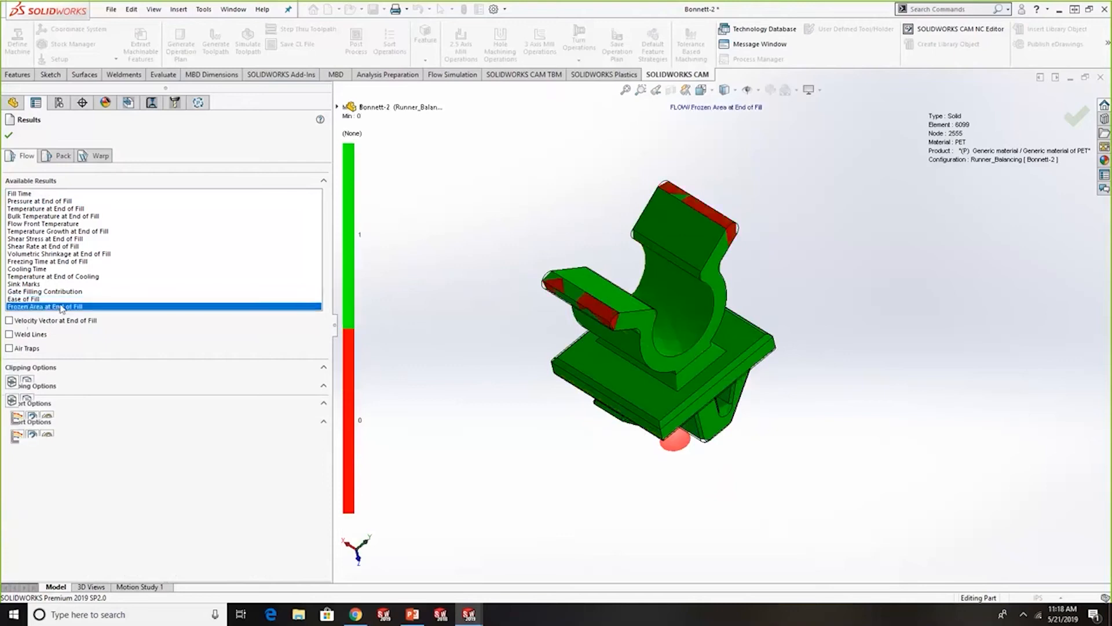
# Open the warp results and examine the Total Stress Displacement plot for the X-Direction component
pyautogui.click(101, 156)
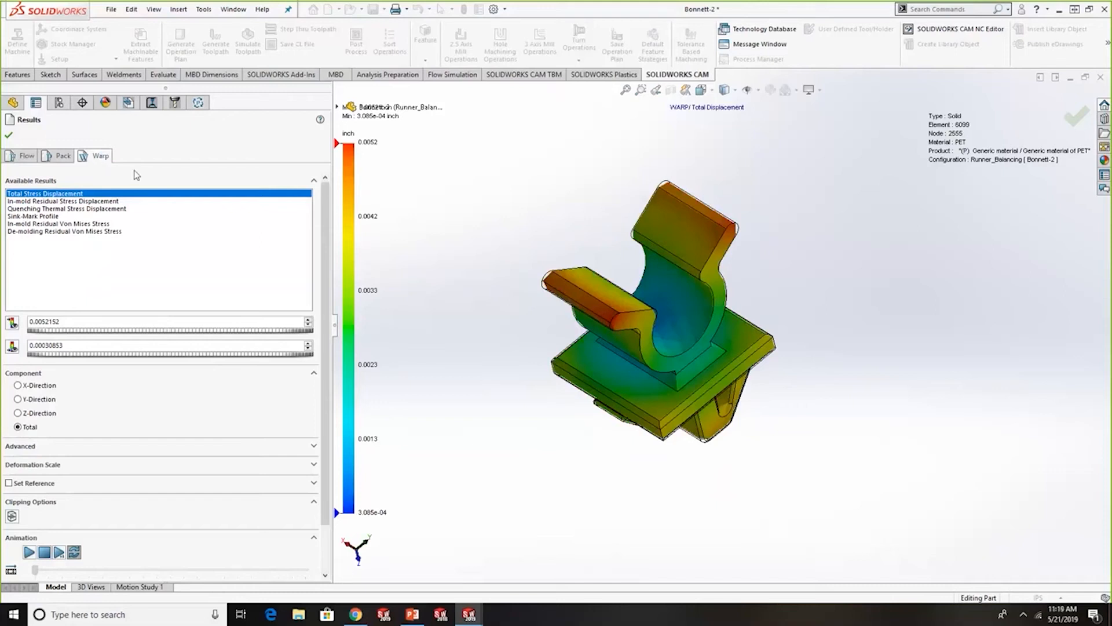
pyautogui.click(46, 390)
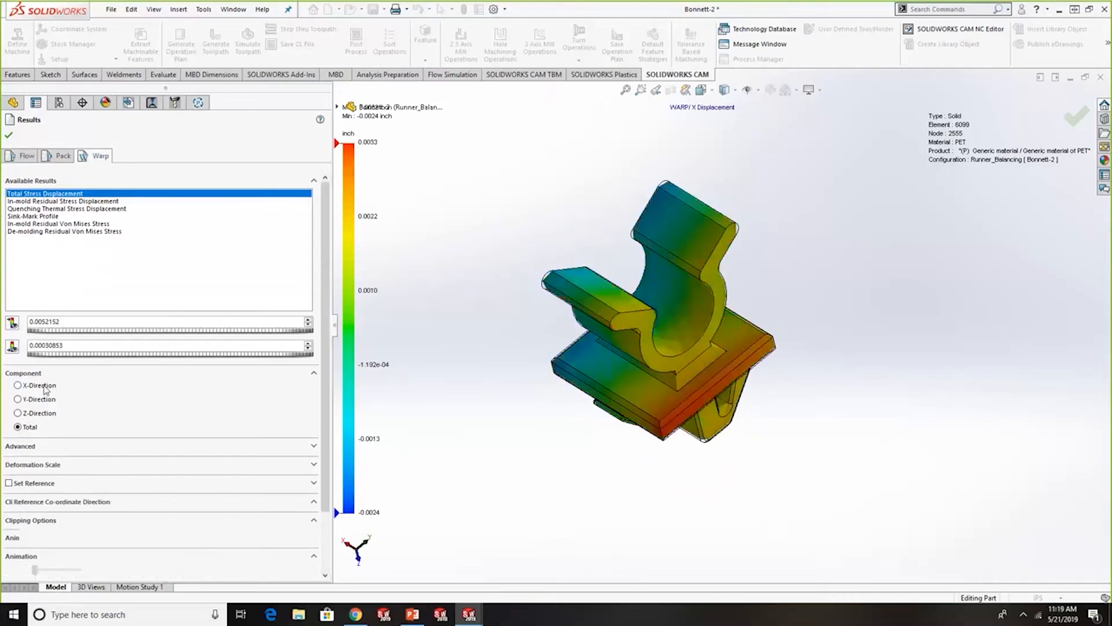
pyautogui.moveTo(682, 418)
pyautogui.mouseDown(button='middle')
pyautogui.moveTo(718, 444)
pyautogui.moveTo(815, 444)
pyautogui.moveTo(789, 409)
pyautogui.moveTo(702, 423)
pyautogui.mouseUp(button='middle')
# Set the deformation scale to 15 and examine the exaggerated X-Direction warp against the undeformed outline
pyautogui.click(103, 465)
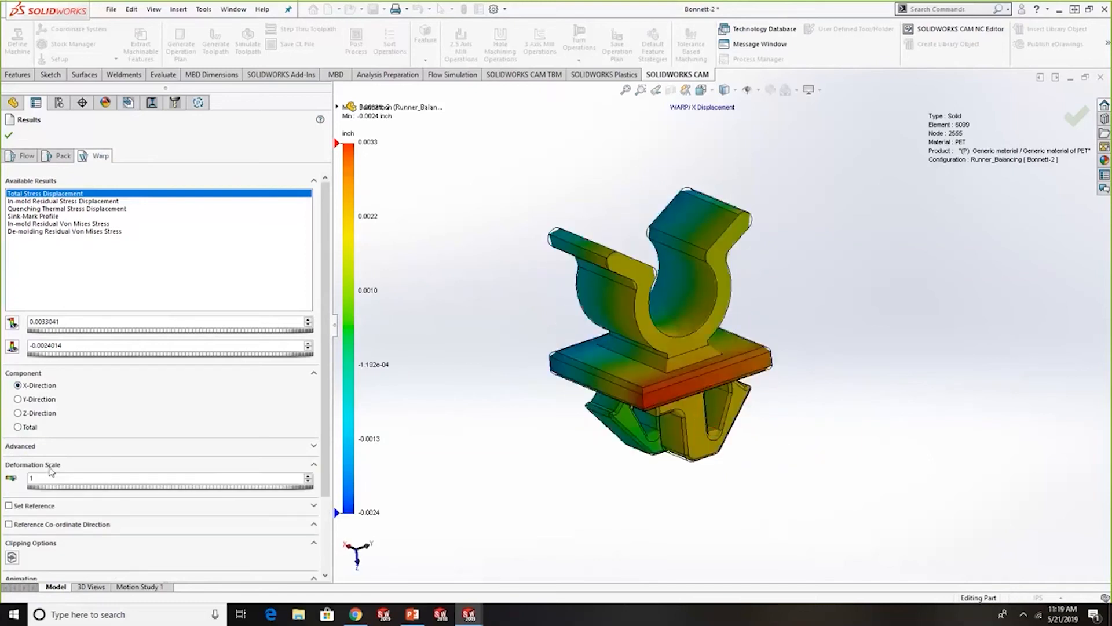
pyautogui.moveTo(610, 303); pyautogui.dragTo(639, 335, button='middle')
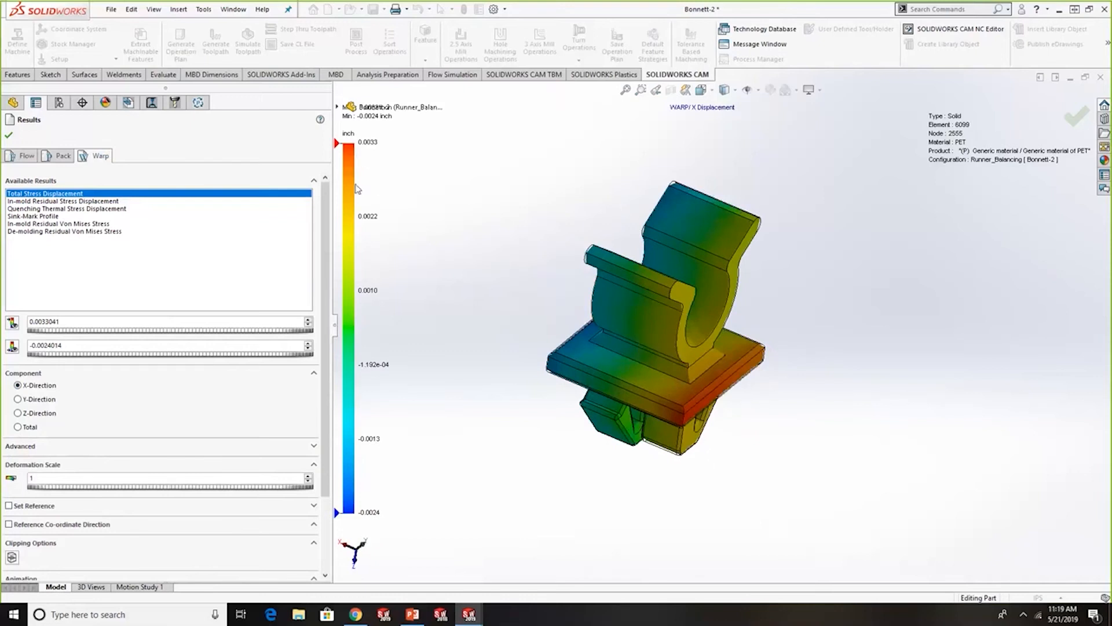
pyautogui.moveTo(49, 479); pyautogui.dragTo(26, 481)
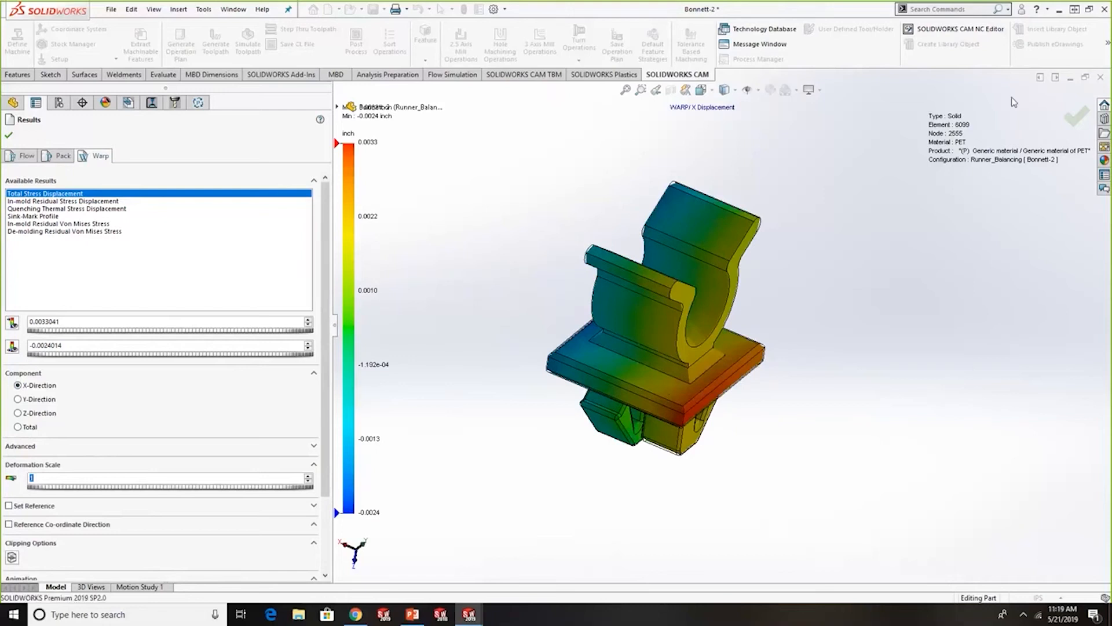
pyautogui.moveTo(571, 348); pyautogui.dragTo(543, 303, button='middle')
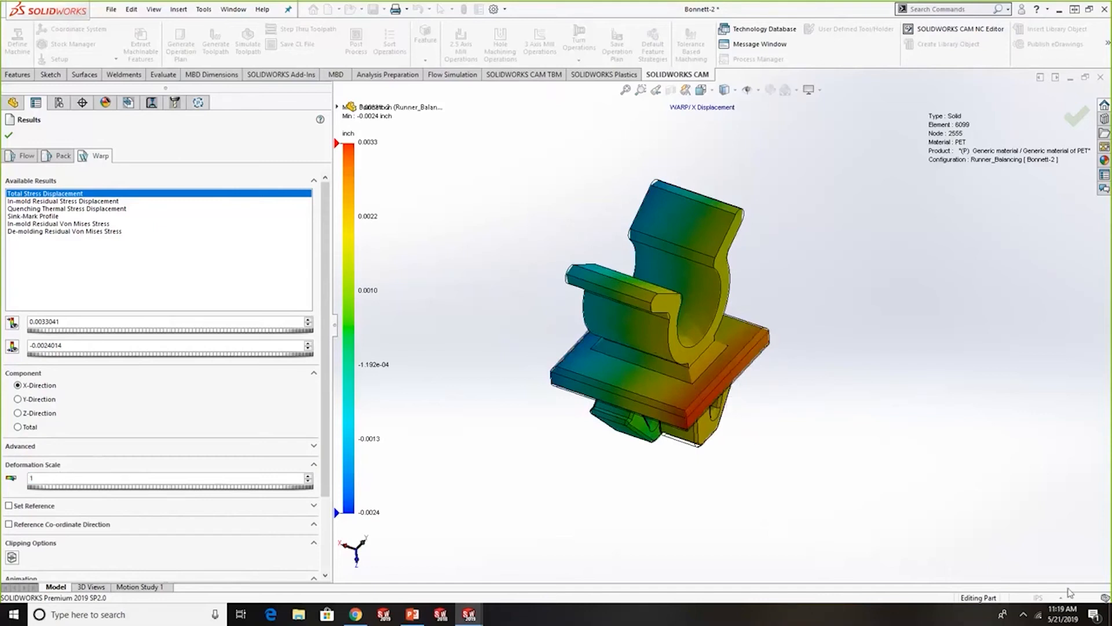
pyautogui.write('5')
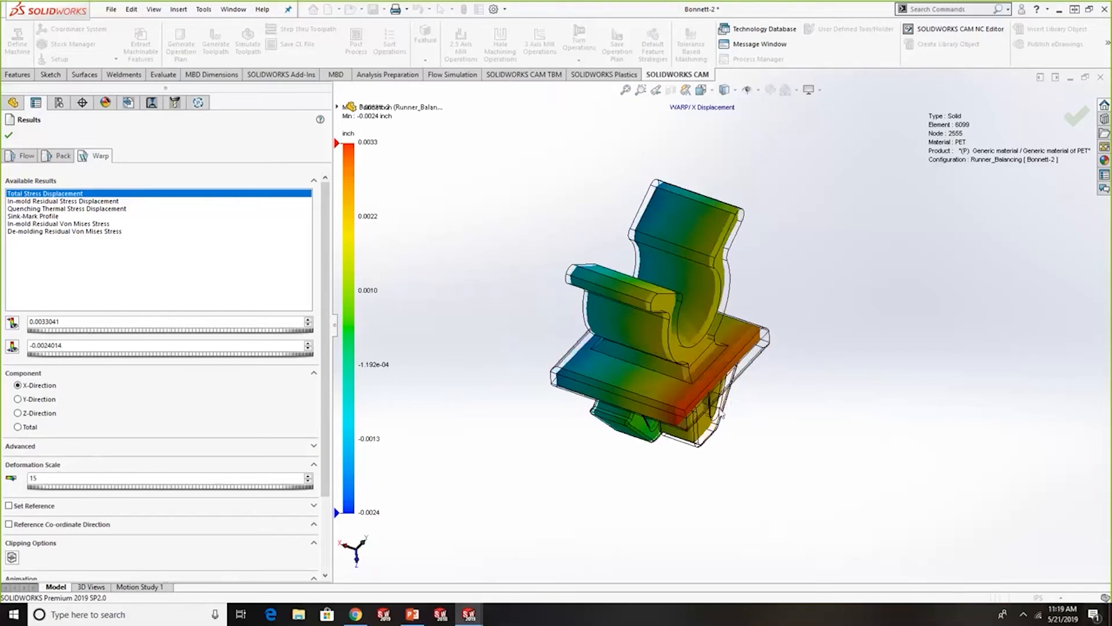
pyautogui.scroll(-5, 723, 415)
pyautogui.scroll(8, 737, 374)
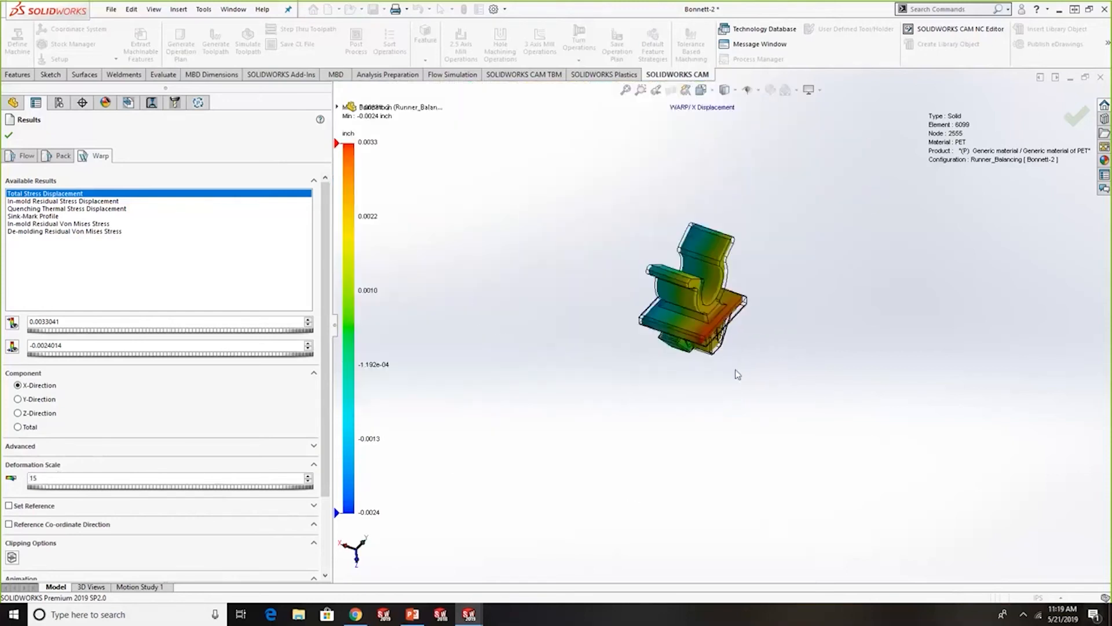
pyautogui.moveTo(737, 374); pyautogui.dragTo(467, 346, button='middle')
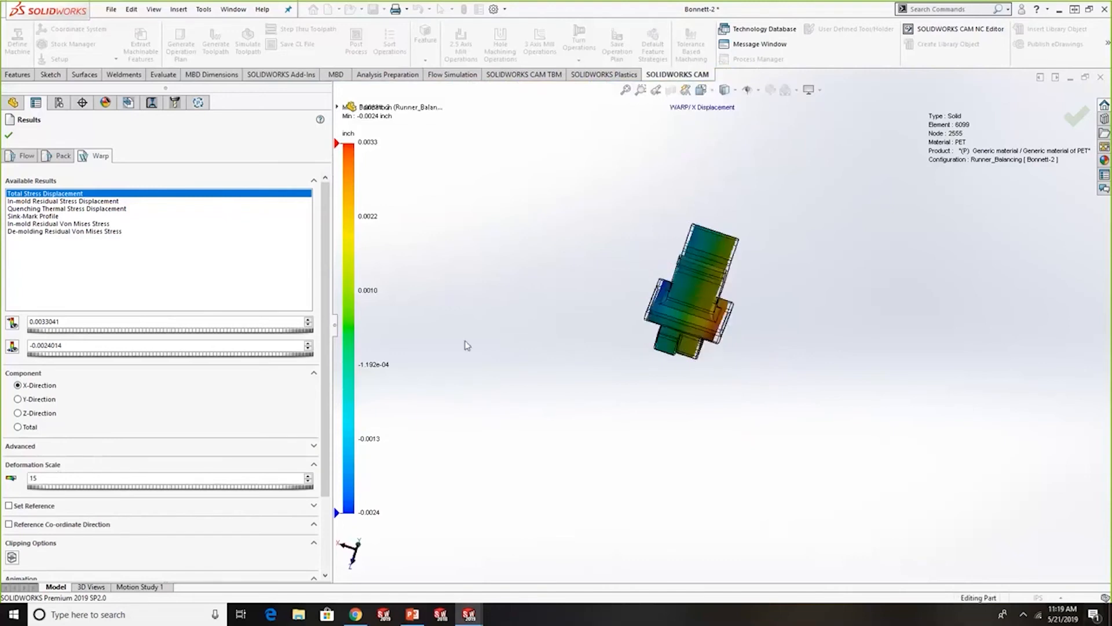
# Display the Y-Direction displacement component and examine the exaggerated warp of the clip arms and base plate
pyautogui.click(51, 399)
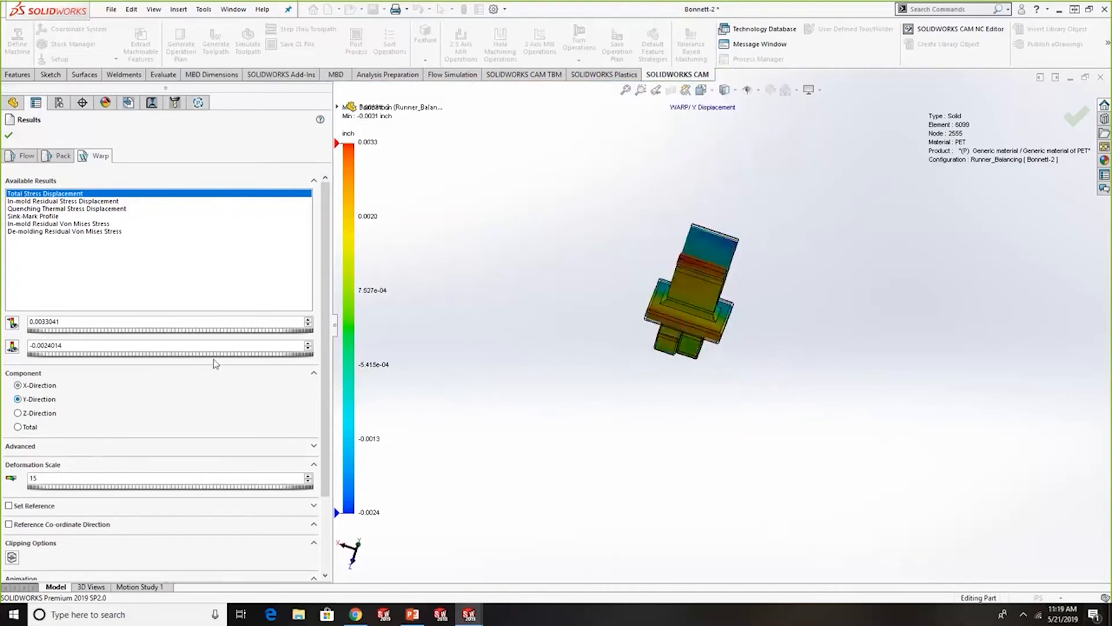
pyautogui.moveTo(705, 314); pyautogui.dragTo(726, 241, button='middle')
pyautogui.scroll(-5, 725, 240)
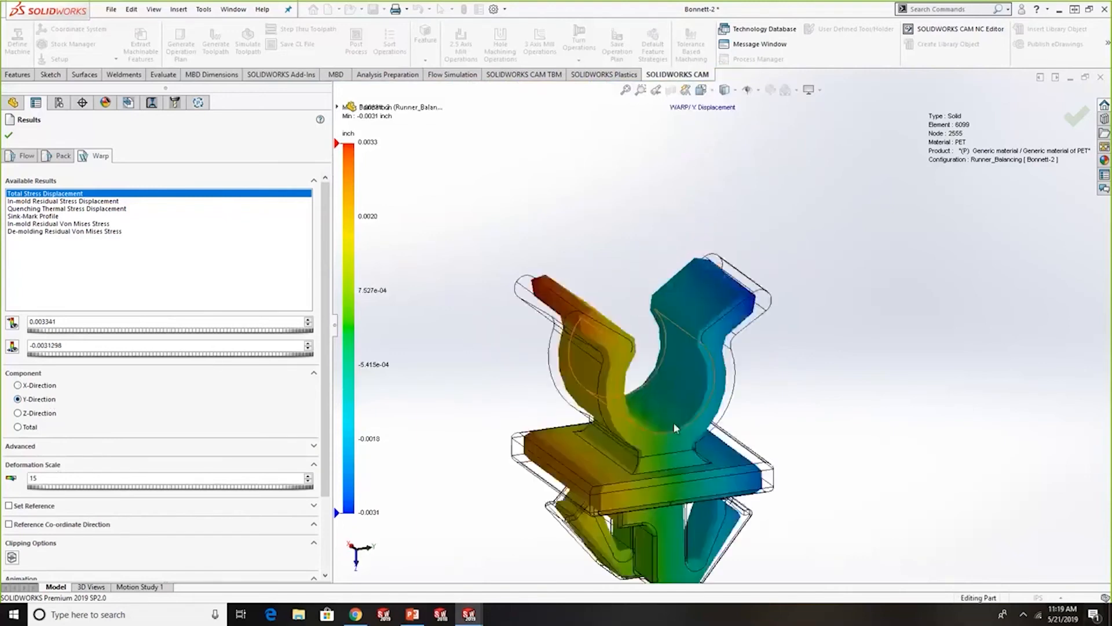
pyautogui.moveTo(703, 348); pyautogui.dragTo(655, 460, button='middle')
pyautogui.scroll(3, 600, 452)
# Set the deformation scale to 1, and examine the Y-Direction and Z-Direction displacement plots at true scale
pyautogui.doubleClick(33, 477)
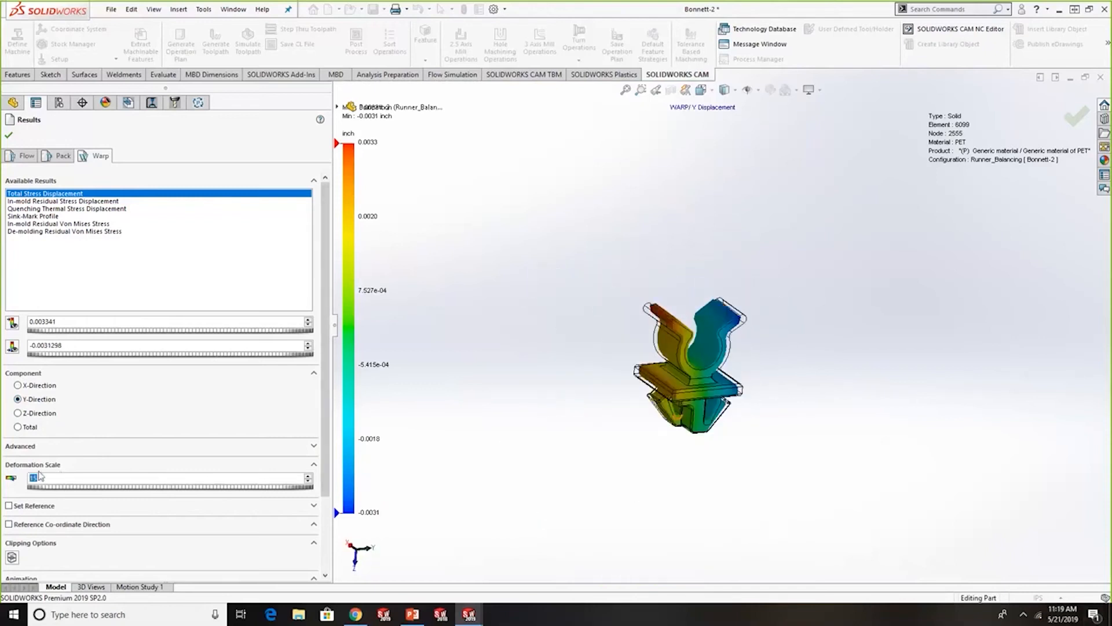
pyautogui.write('1')
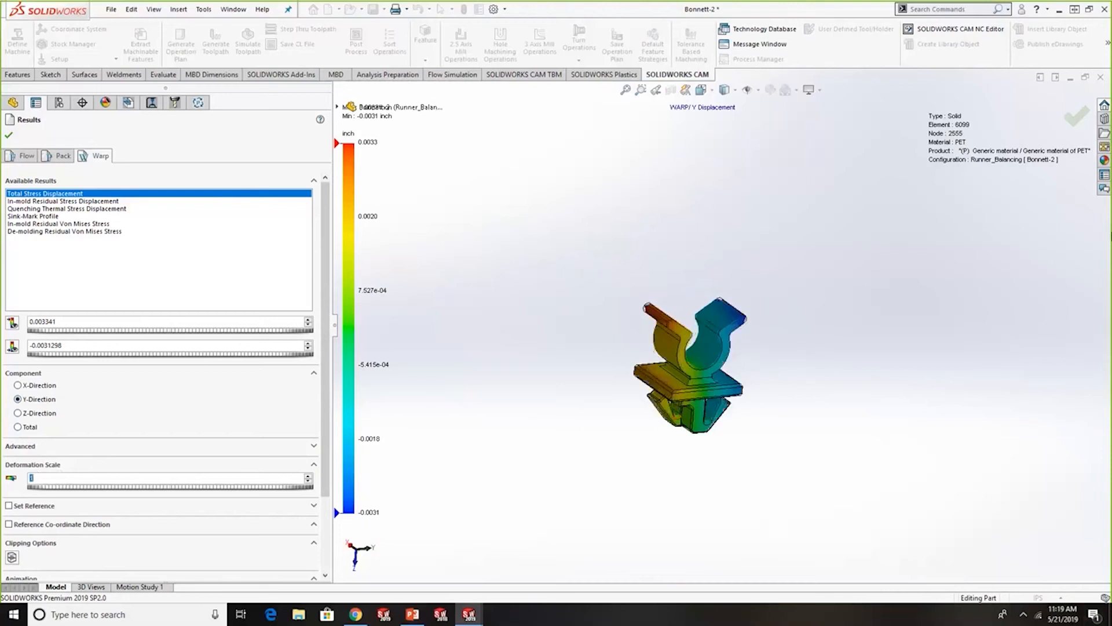
pyautogui.scroll(-5, 704, 371)
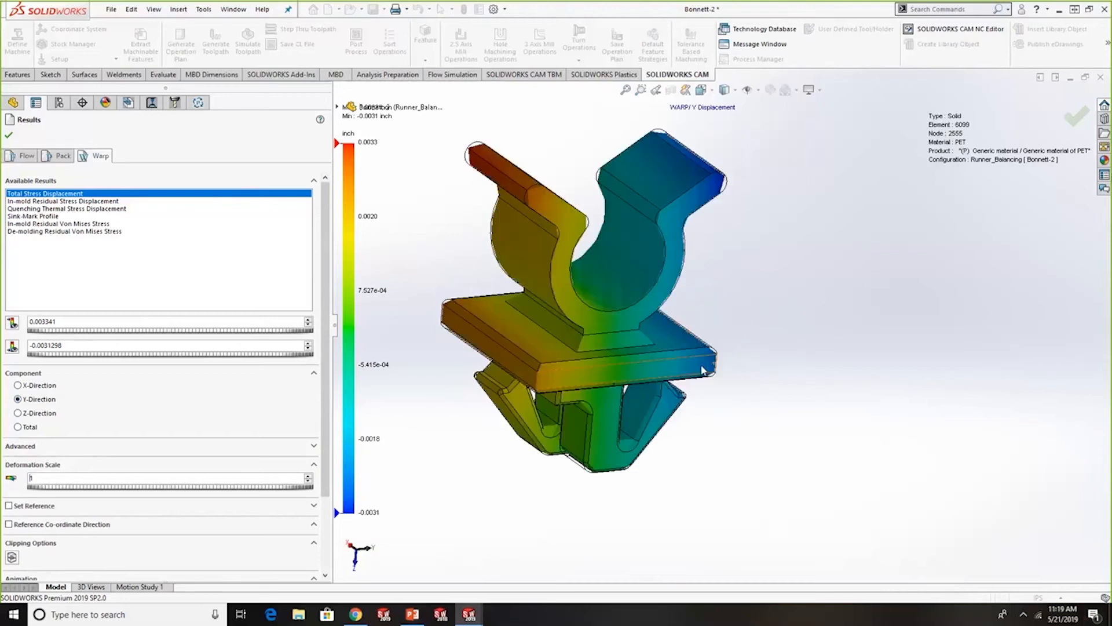
pyautogui.moveTo(703, 371); pyautogui.dragTo(690, 351, button='middle')
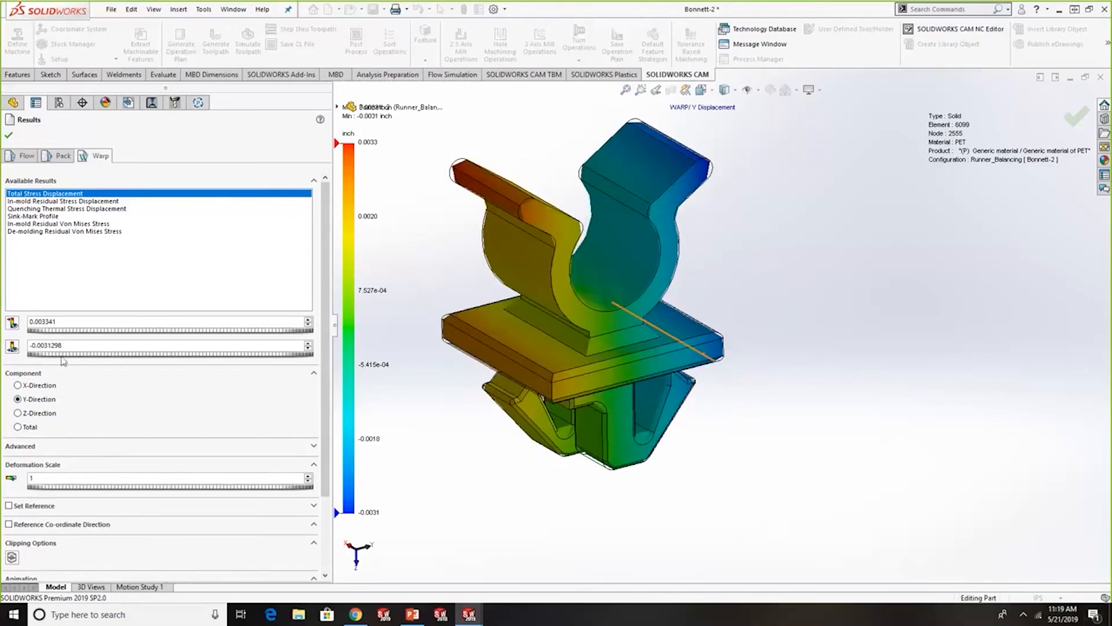
pyautogui.click(49, 413)
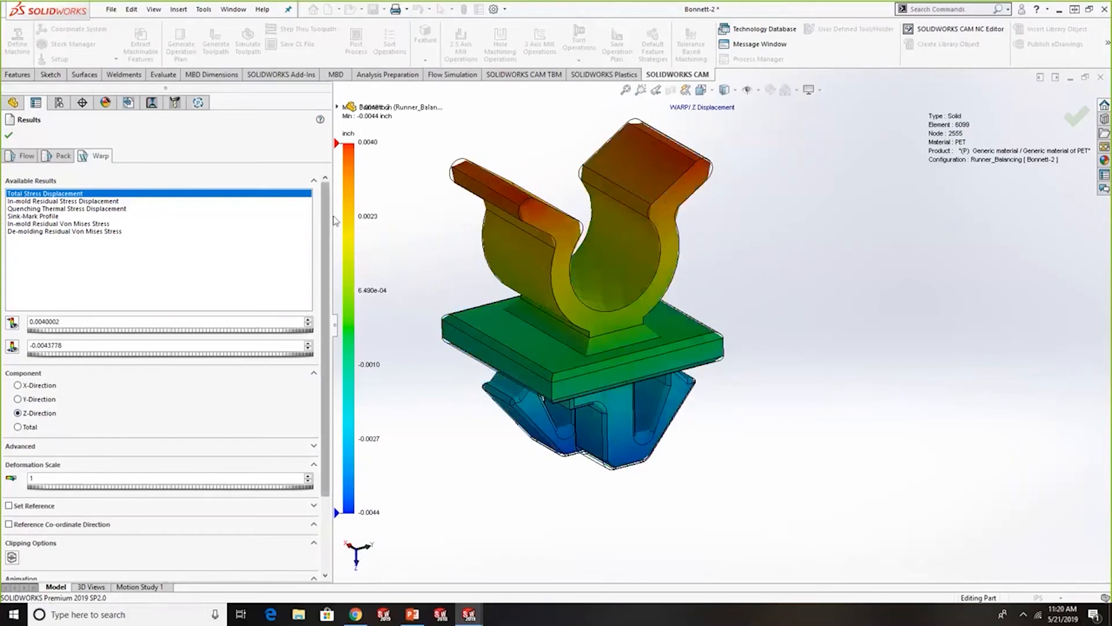
pyautogui.moveTo(599, 196); pyautogui.dragTo(545, 461, button='middle')
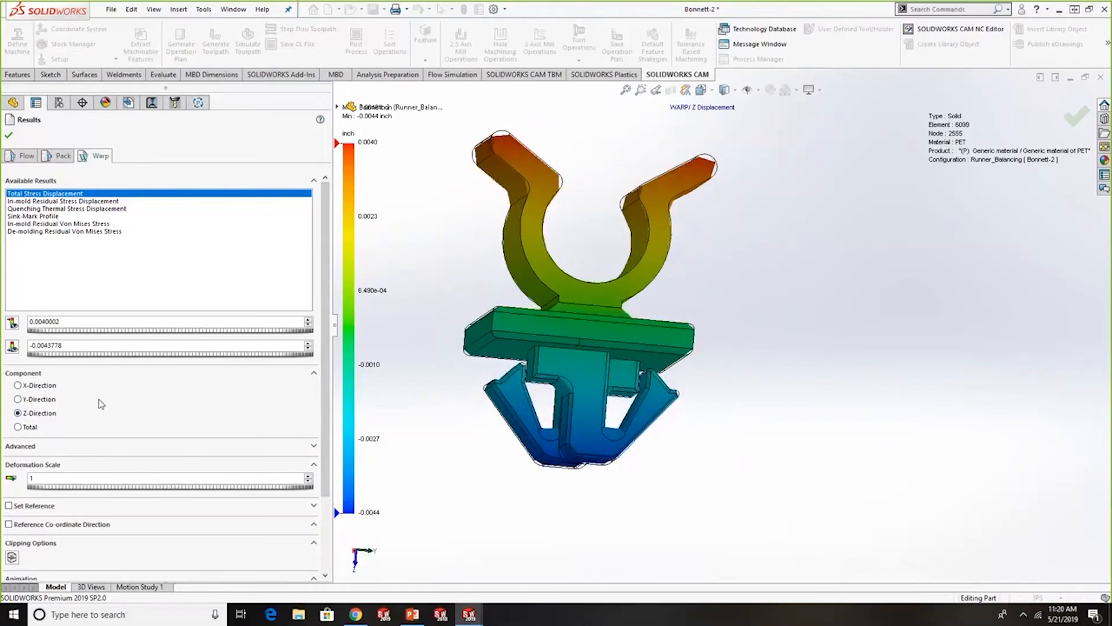
# Examine the Sink-Mark Profile plot from an angled view, and the De-molding Residual Von Mises Stress plot of the clip
pyautogui.click(45, 216)
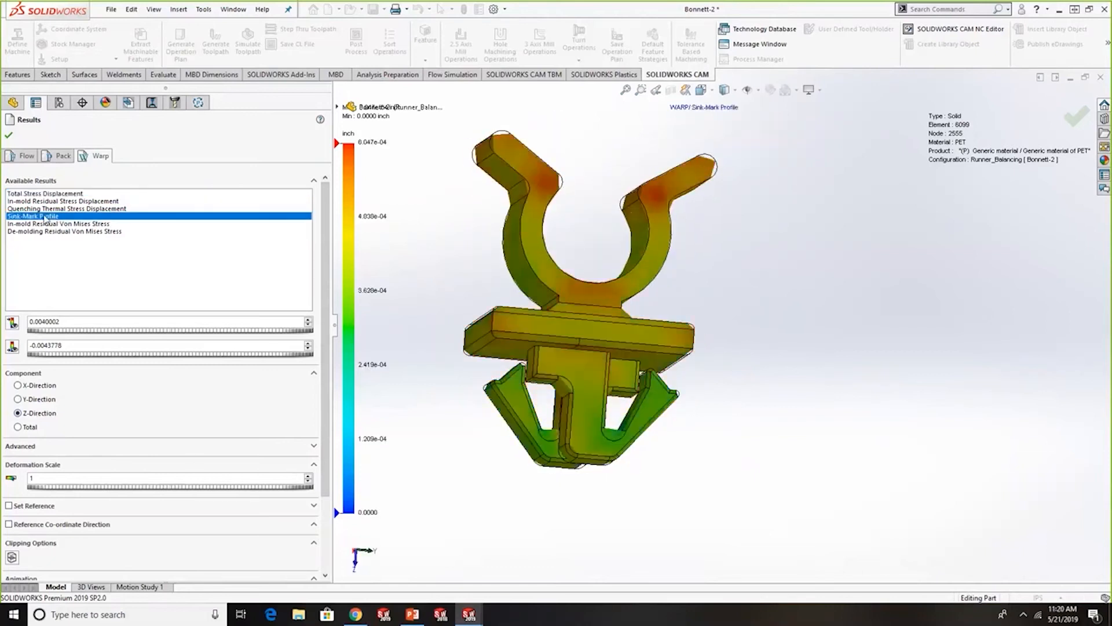
pyautogui.moveTo(446, 371); pyautogui.dragTo(486, 415, button='middle')
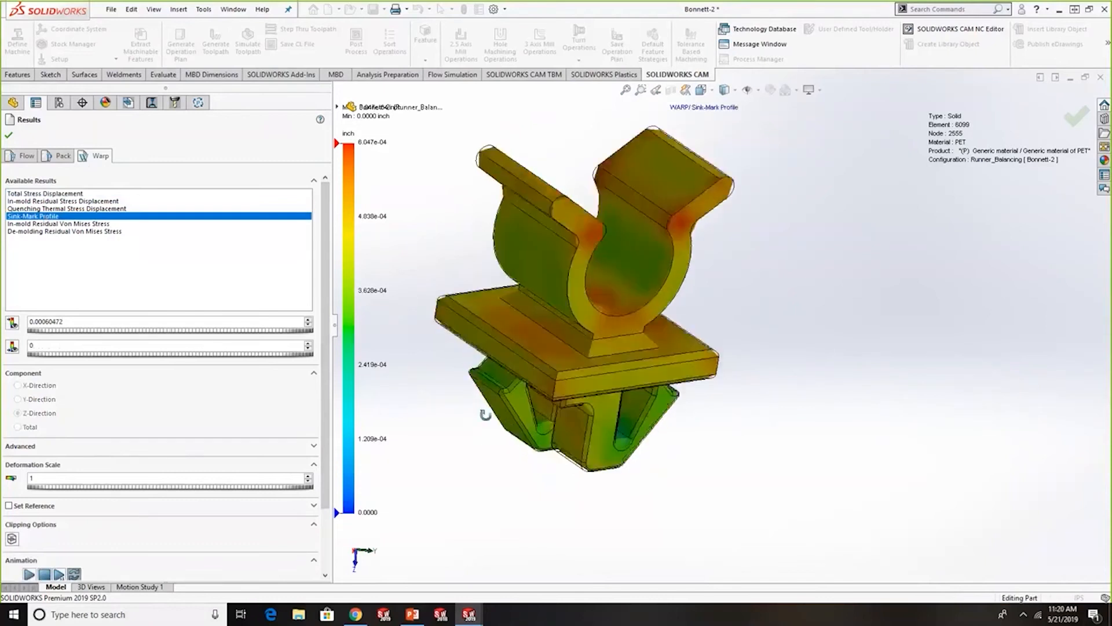
pyautogui.click(99, 231)
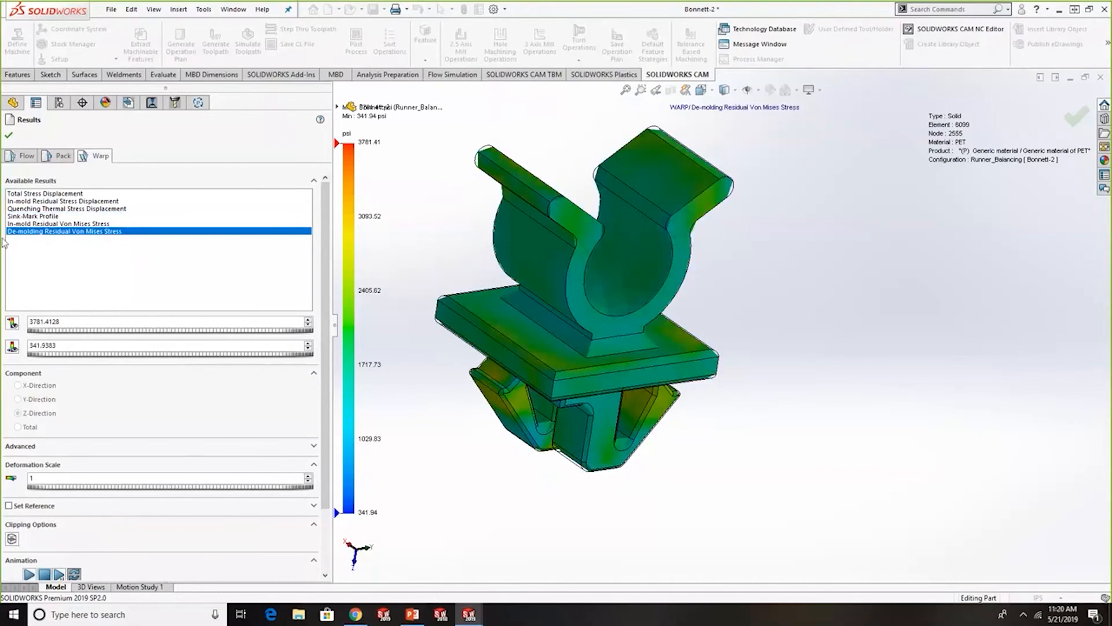
# Close the warp results, bring up the SOLIDWORKS Plastics commands and review the Run and Results entries of the study tree
pyautogui.click(8, 136)
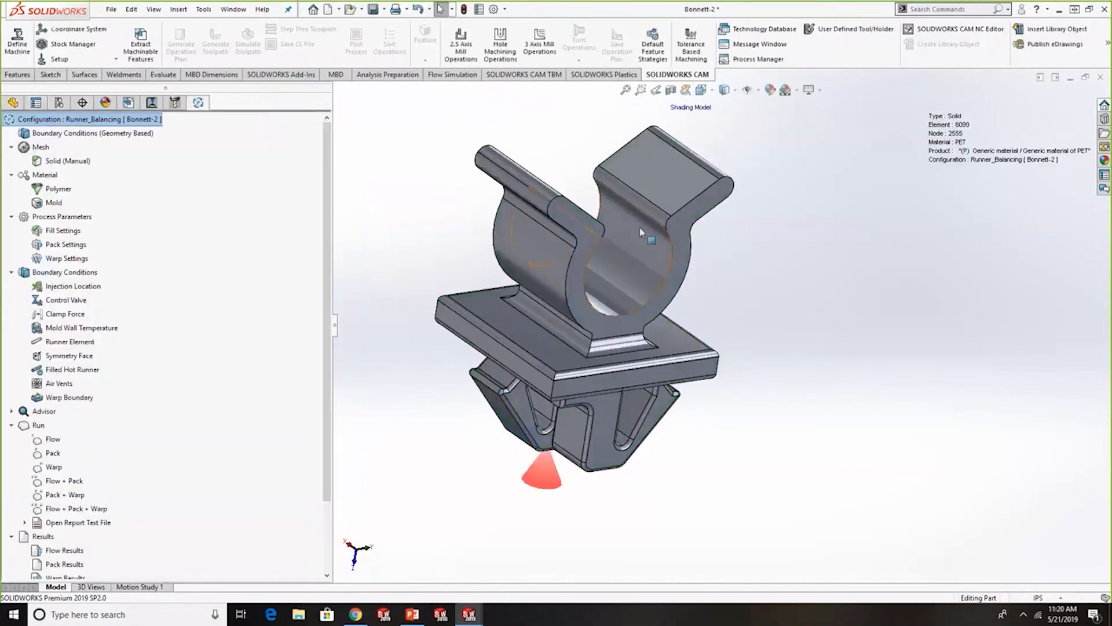
pyautogui.click(608, 76)
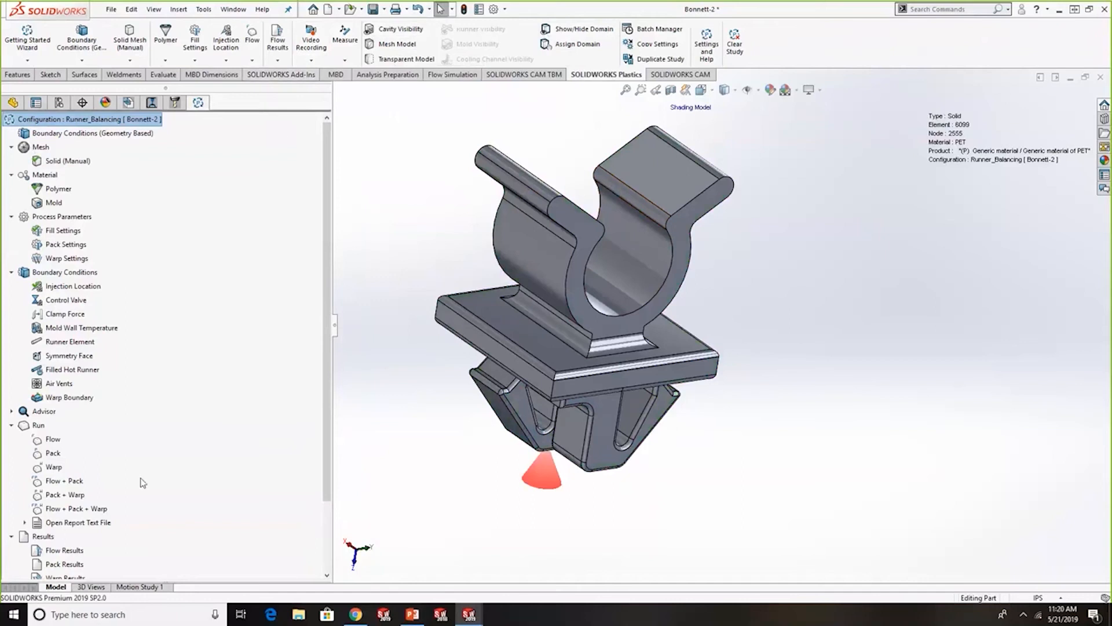
pyautogui.scroll(-2, 98, 506)
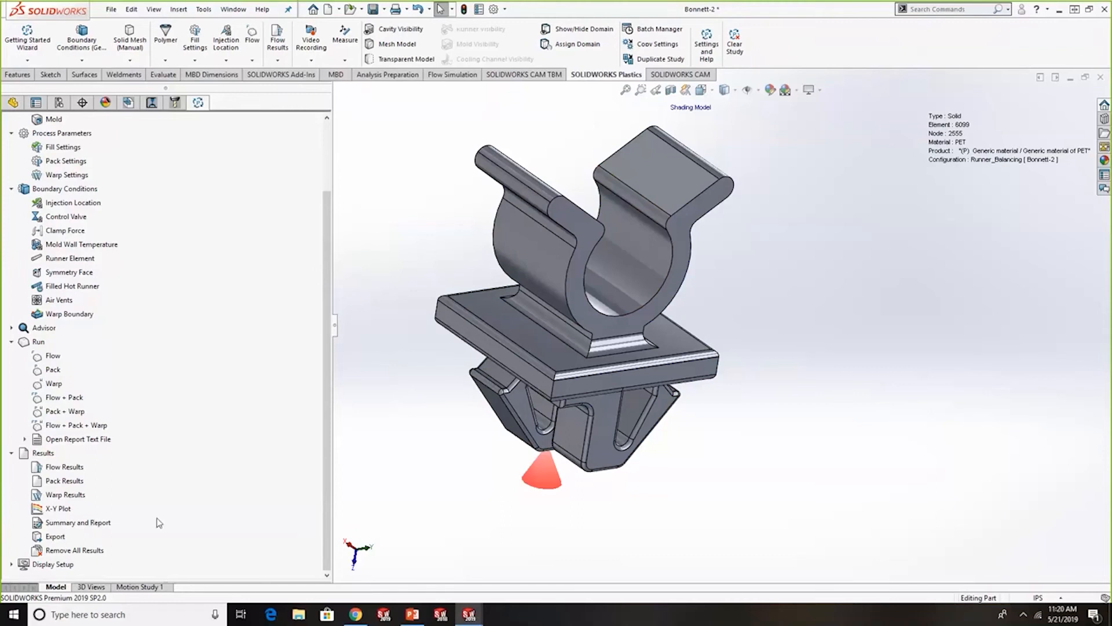
# Switch to the PowerPoint presentation and start the slide show from the Multi – Cavity Molds slide
pyautogui.click(408, 615)
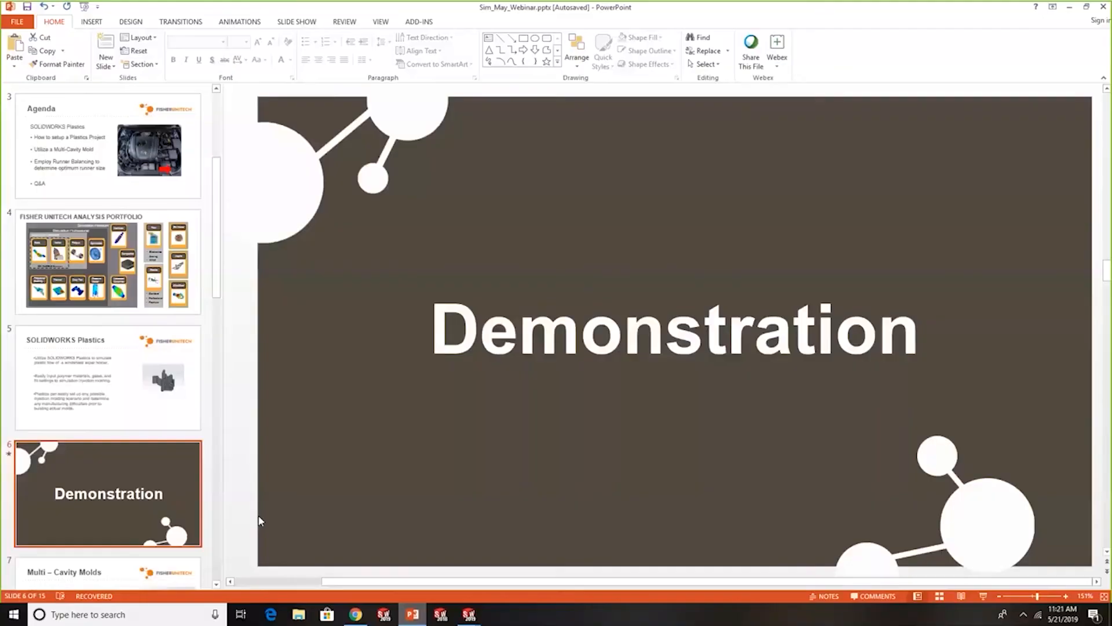
pyautogui.scroll(-3, 134, 388)
pyautogui.scroll(2, 133, 388)
pyautogui.scroll(1, 134, 385)
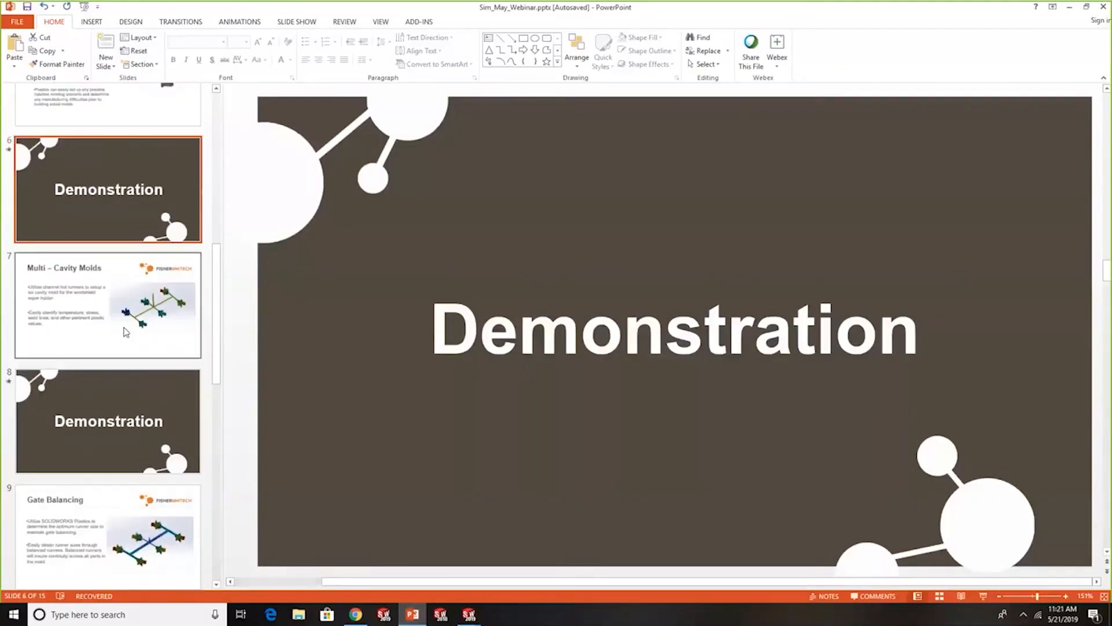
pyautogui.click(125, 329)
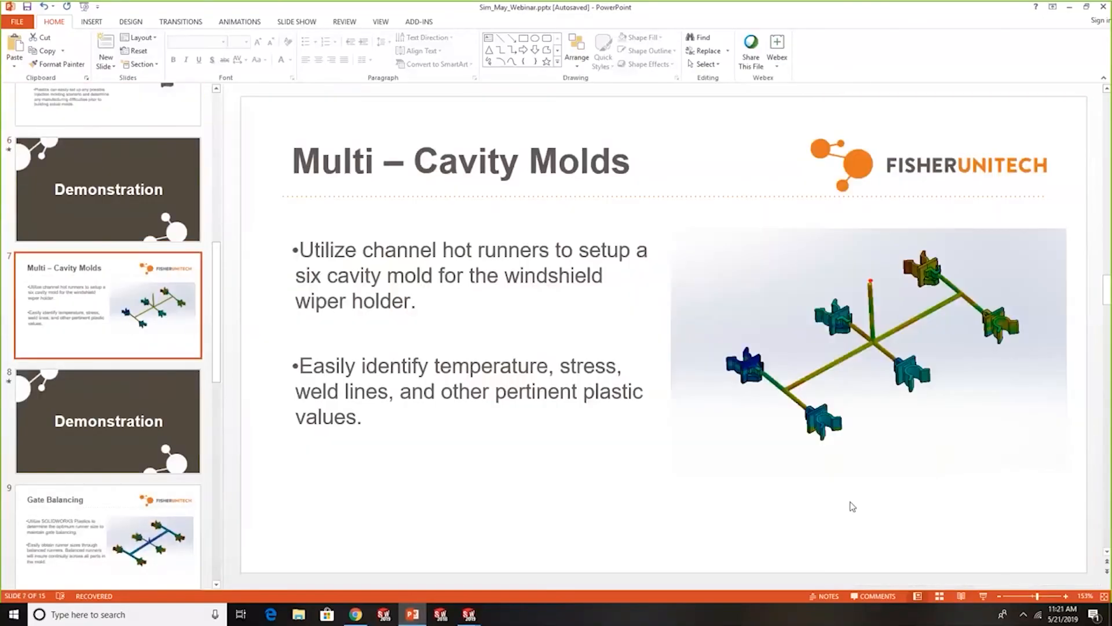
pyautogui.click(983, 596)
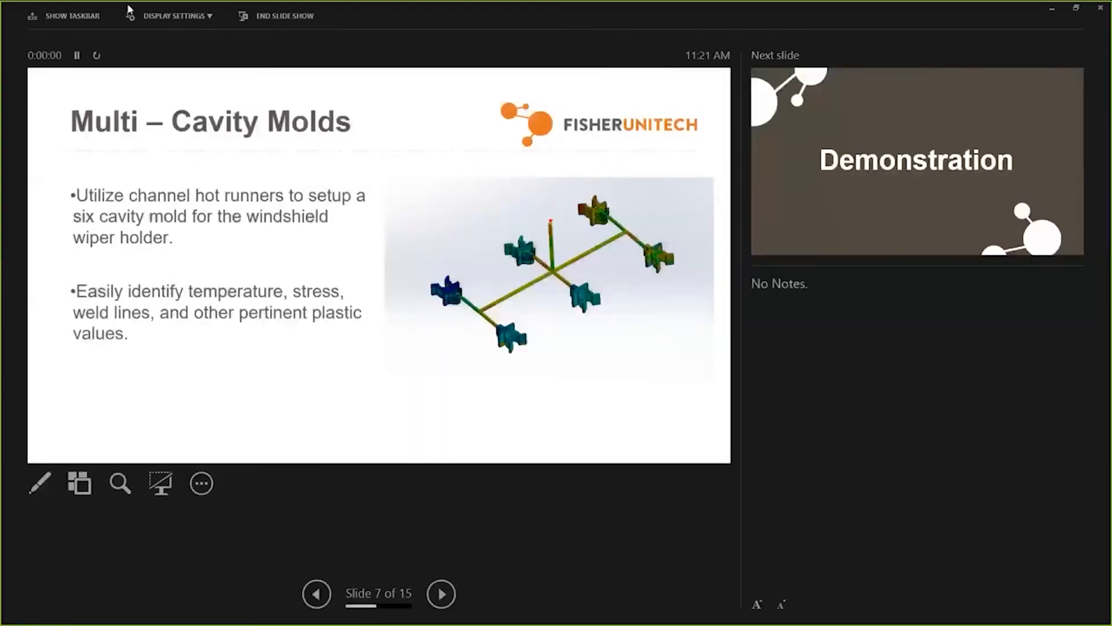